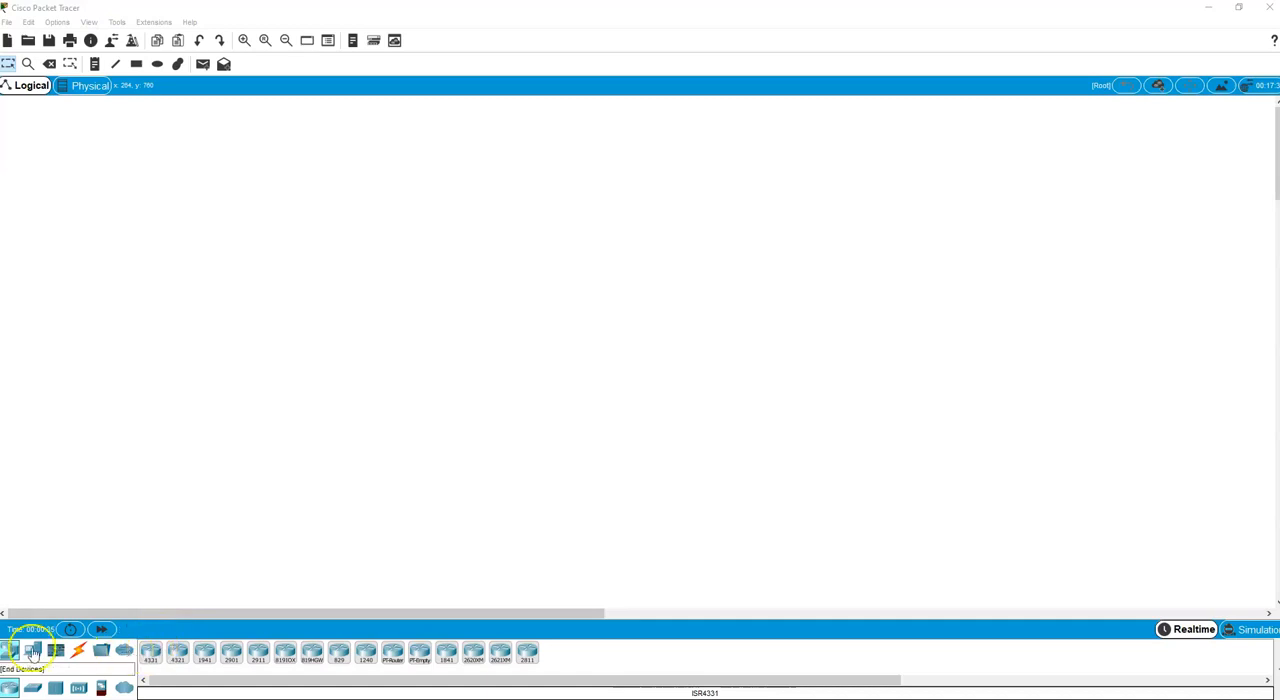
Place four PCs in a row across the workspace, as two separate pairs, PC0–PC1 and PC2–PC3.
click(31, 651)
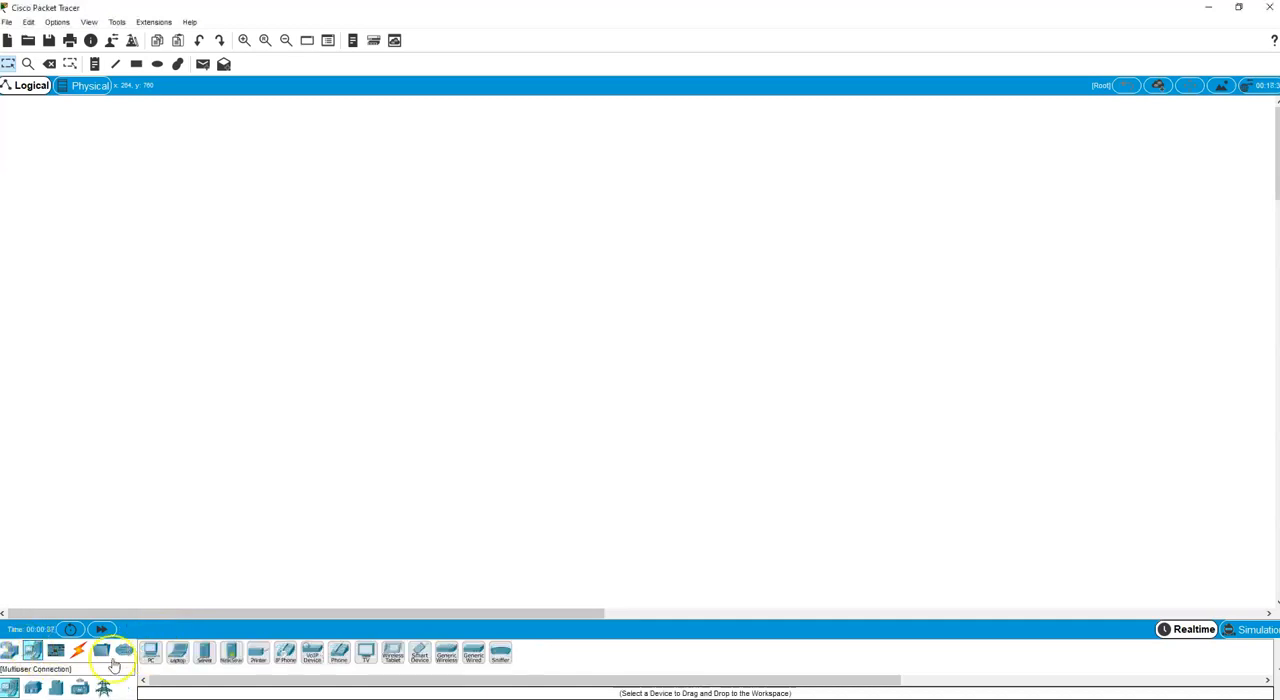
click(151, 653)
click(263, 445)
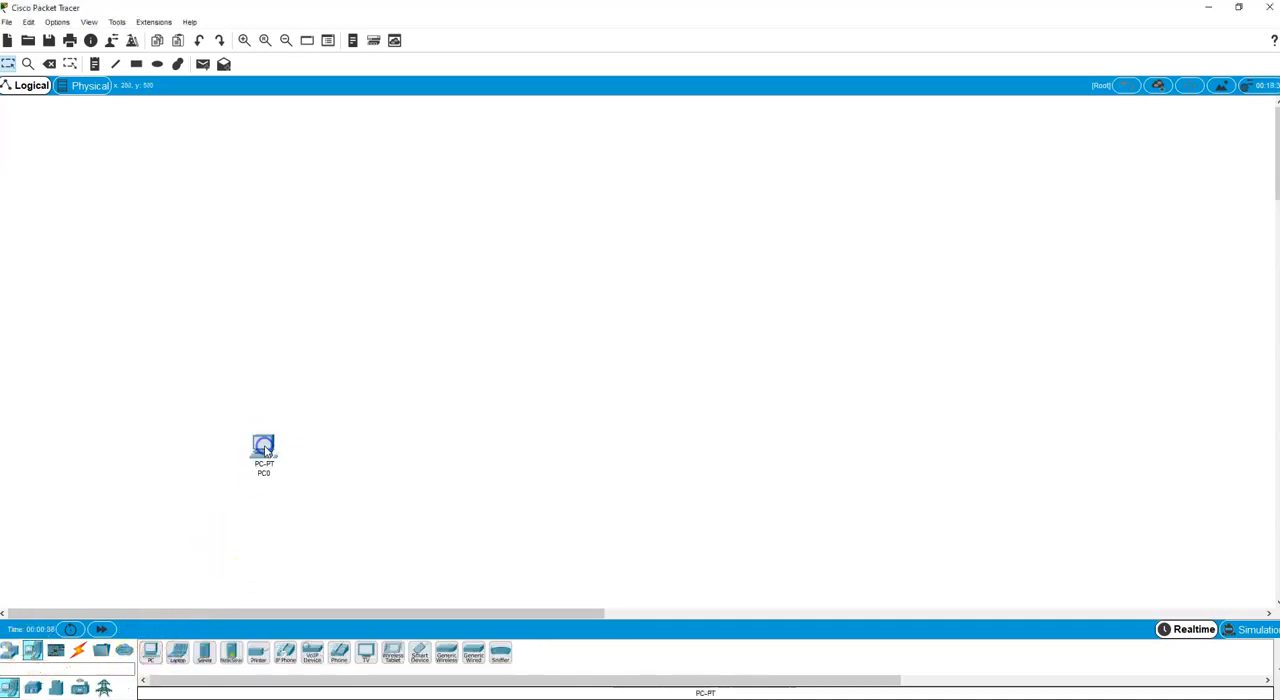
click(158, 652)
click(370, 450)
click(151, 653)
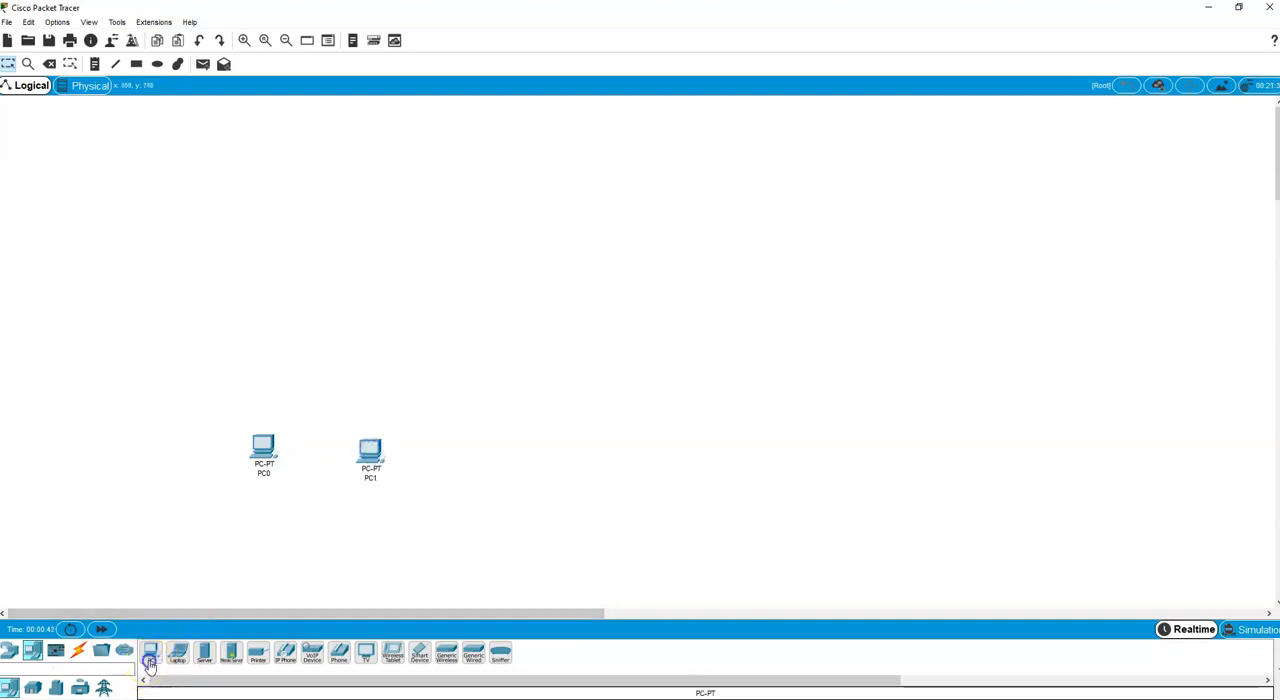
click(690, 440)
click(151, 653)
click(805, 449)
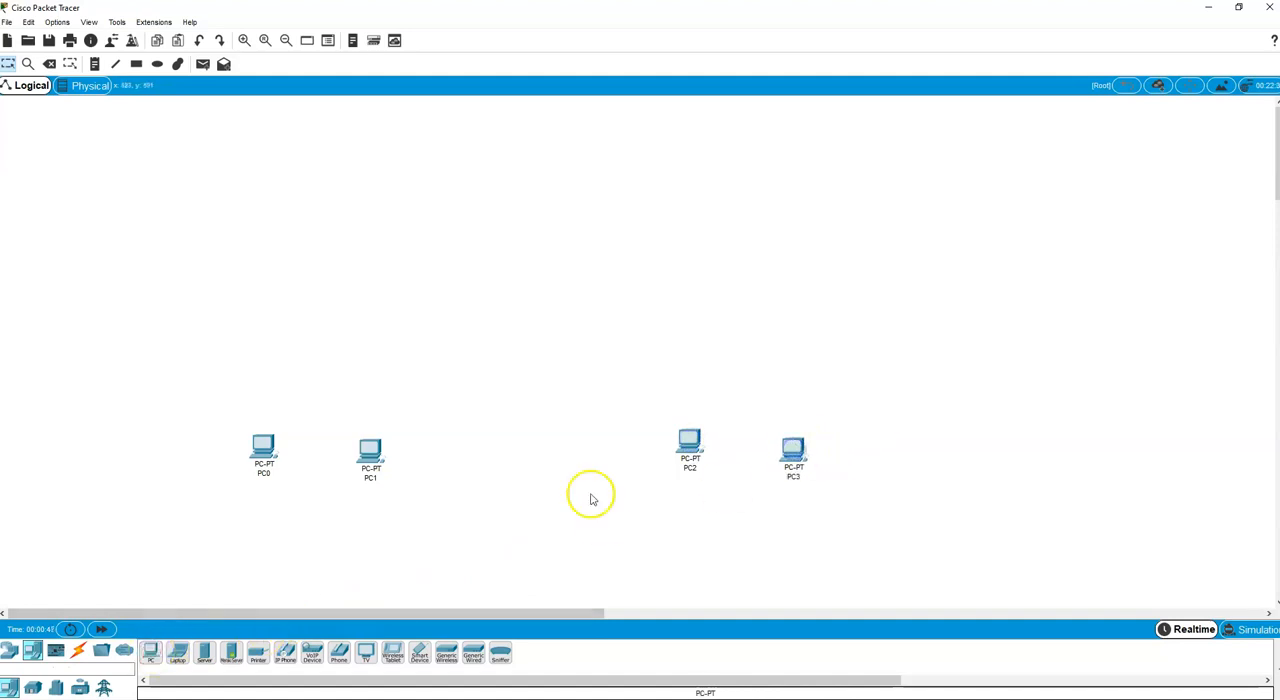
Add two generic PT-Switch devices, one centred above each pair of PCs.
click(10, 653)
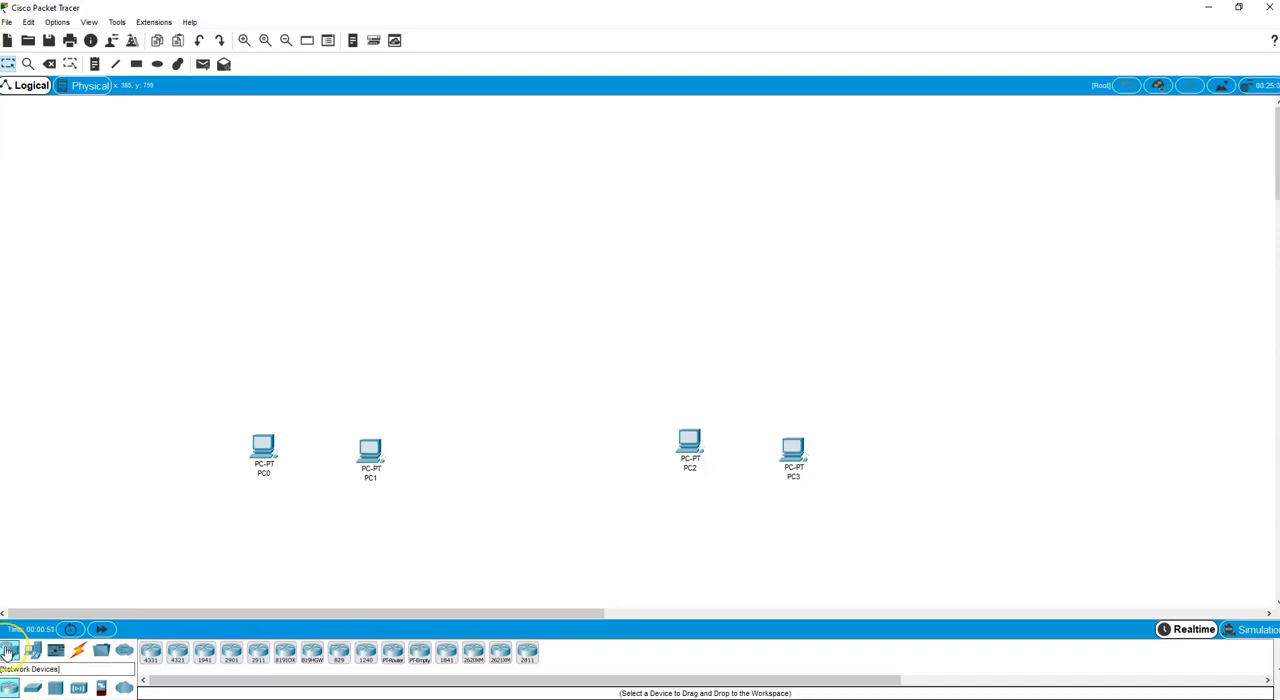
click(32, 688)
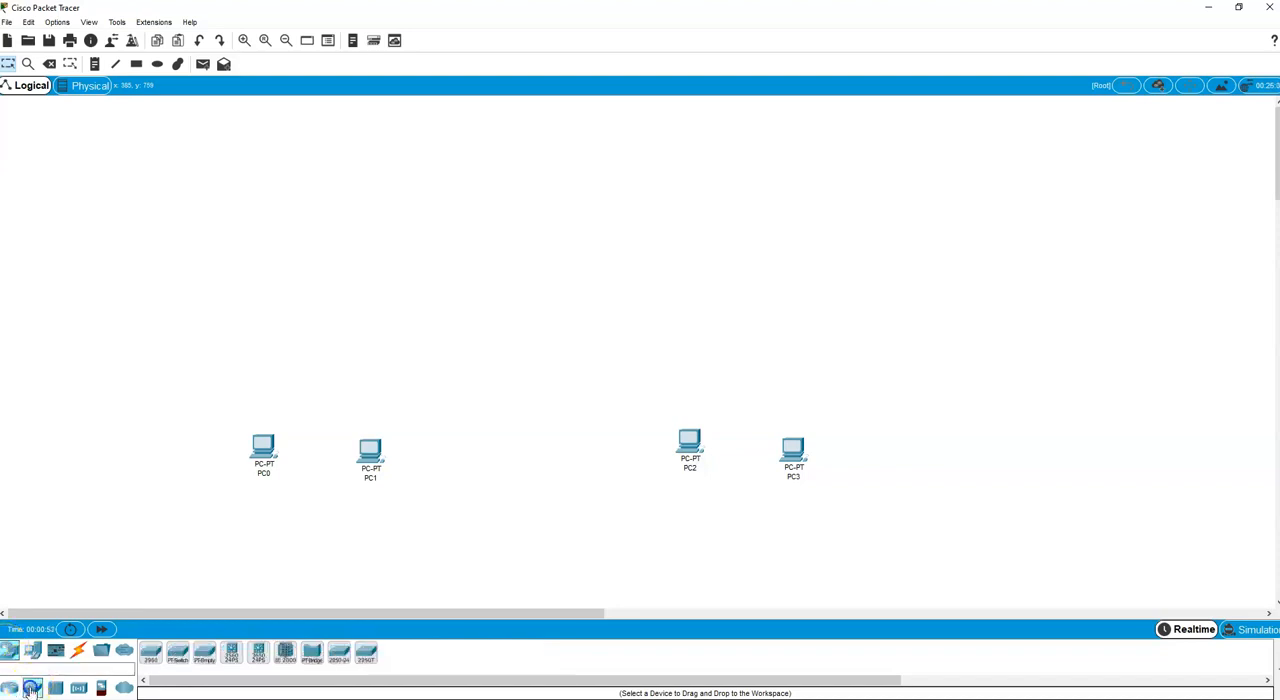
click(178, 652)
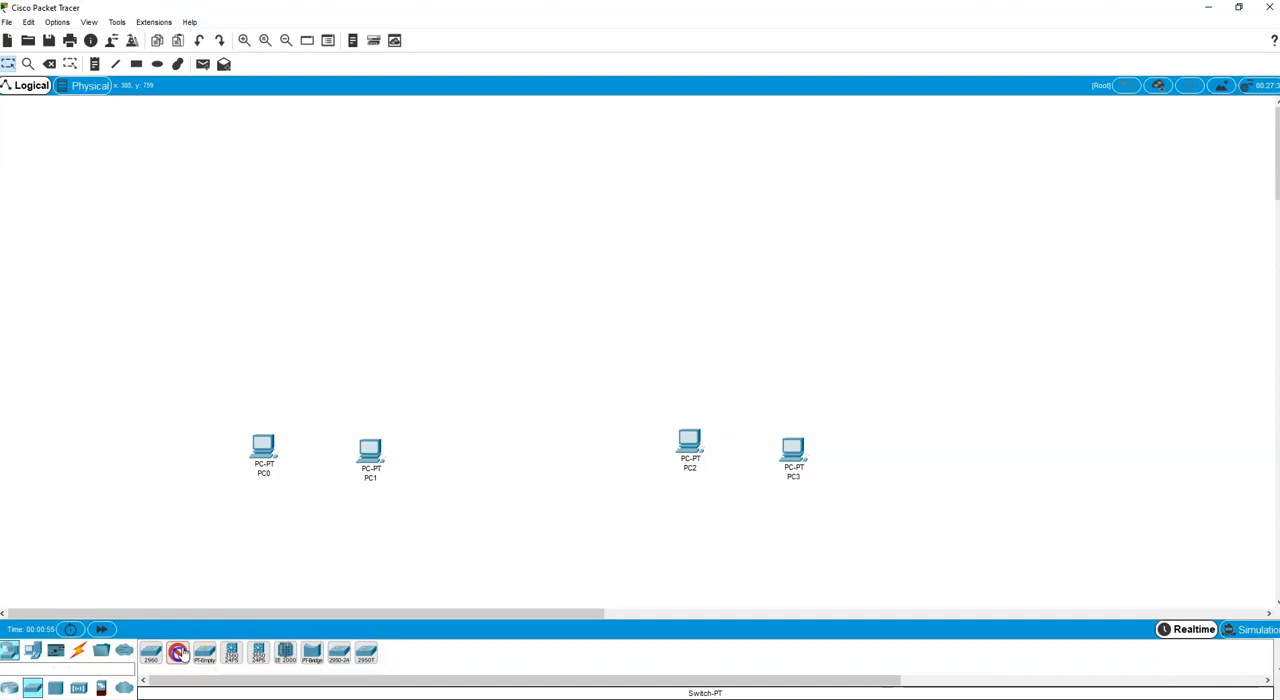
click(326, 313)
click(178, 652)
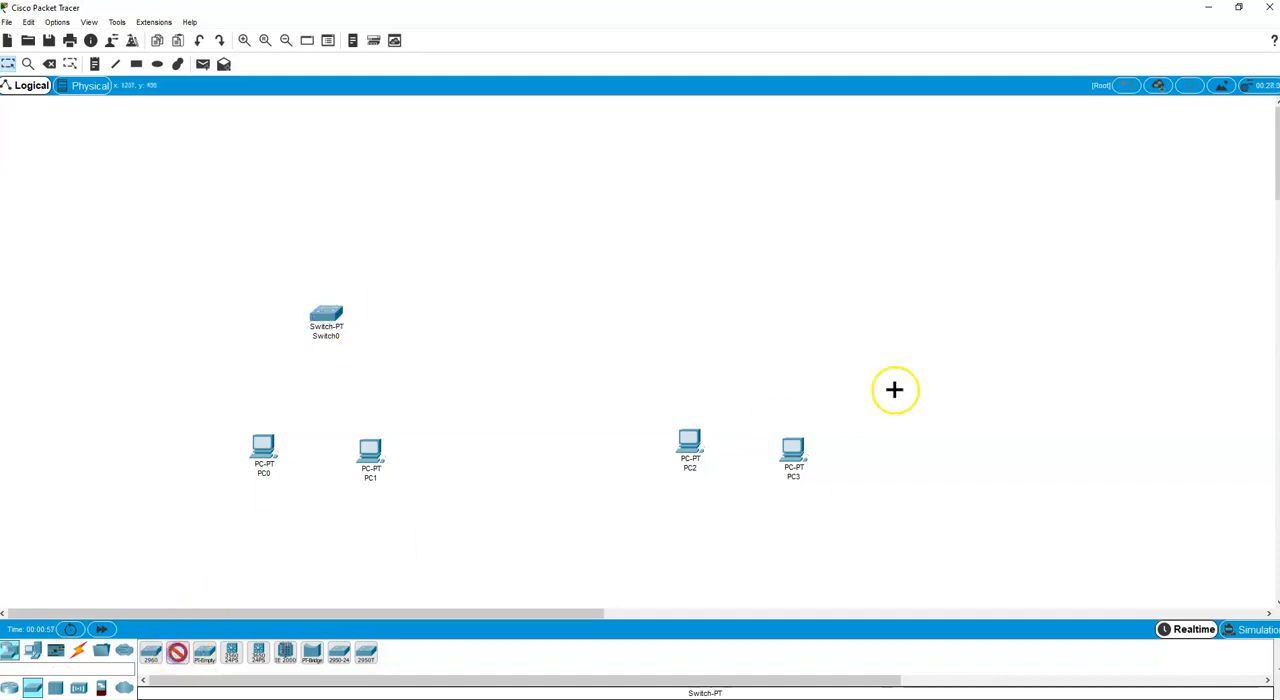
click(740, 309)
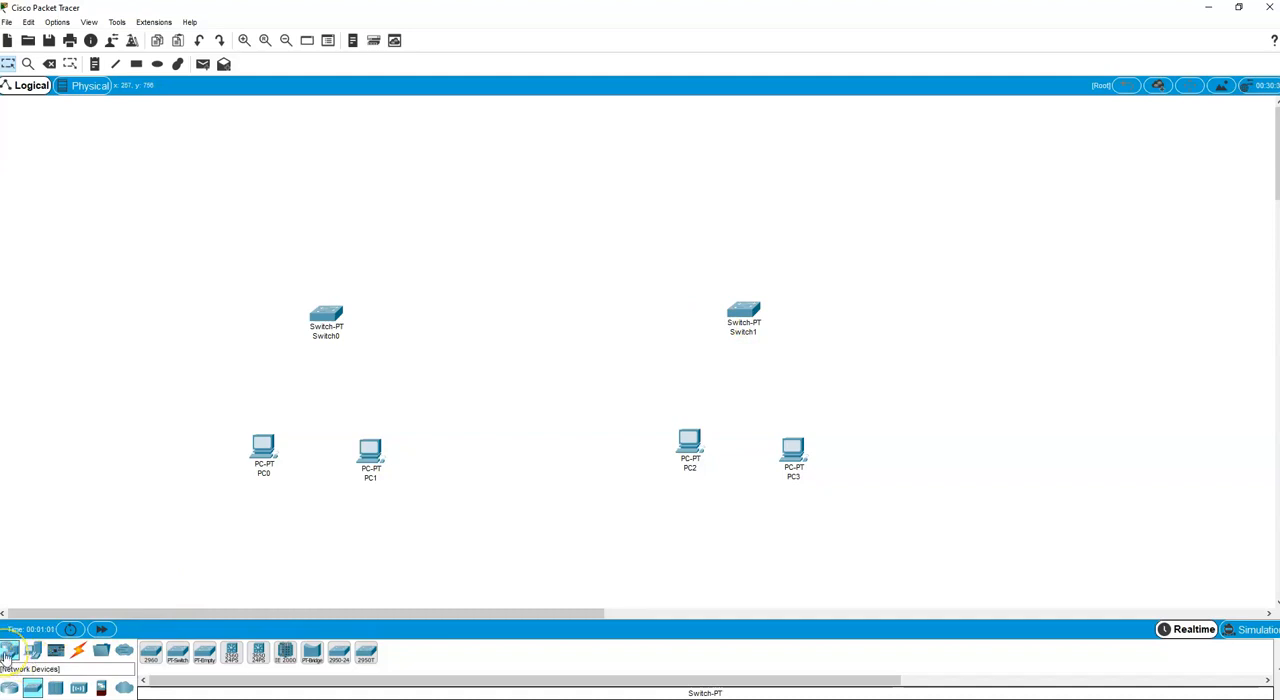
Add two generic PT-Router devices, one above each switch.
click(9, 687)
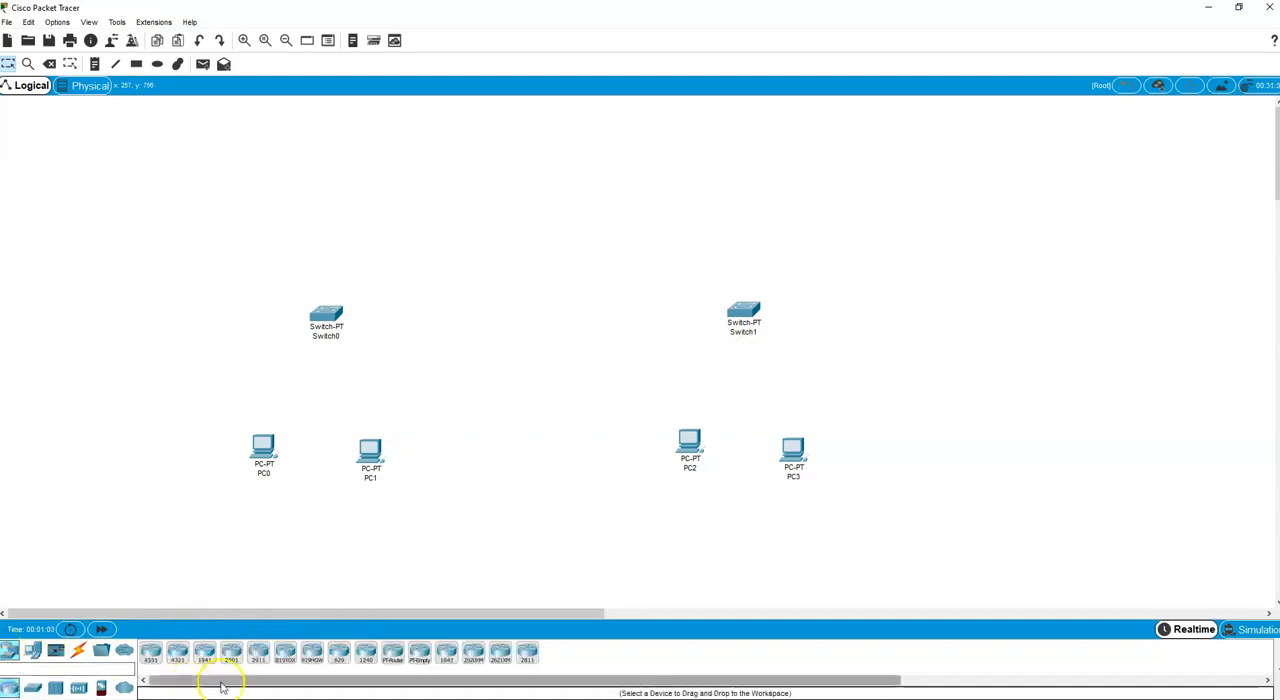
click(392, 654)
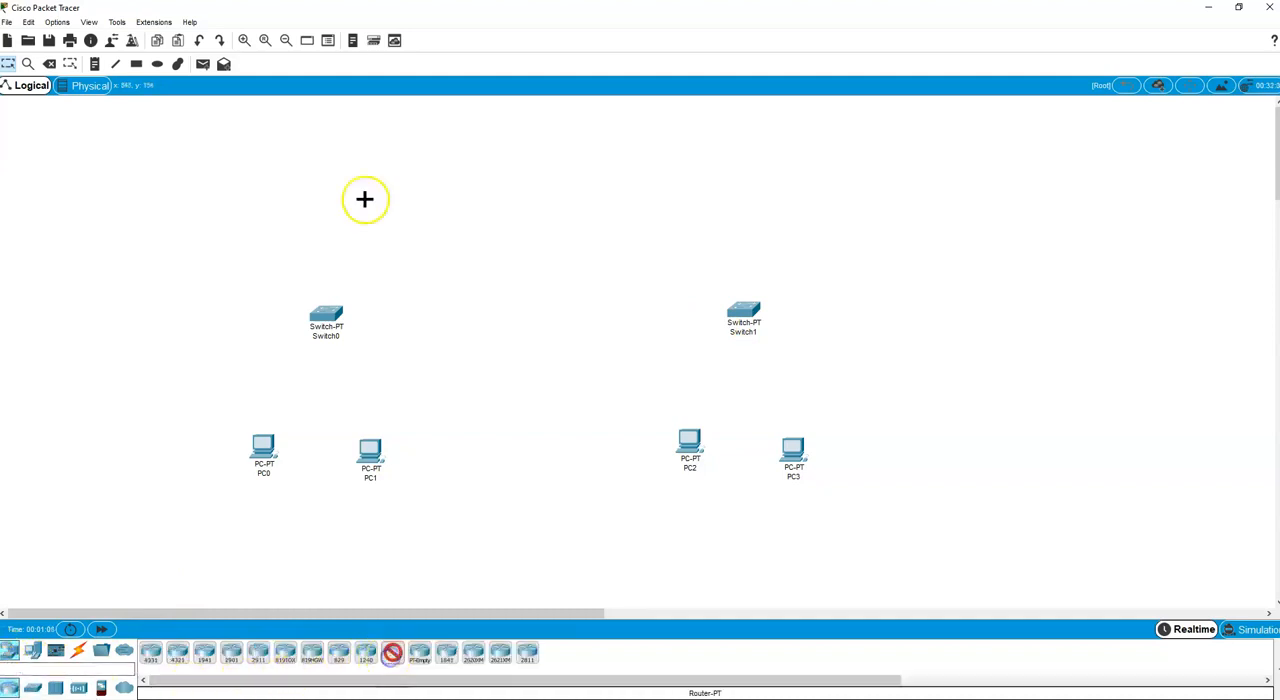
click(334, 199)
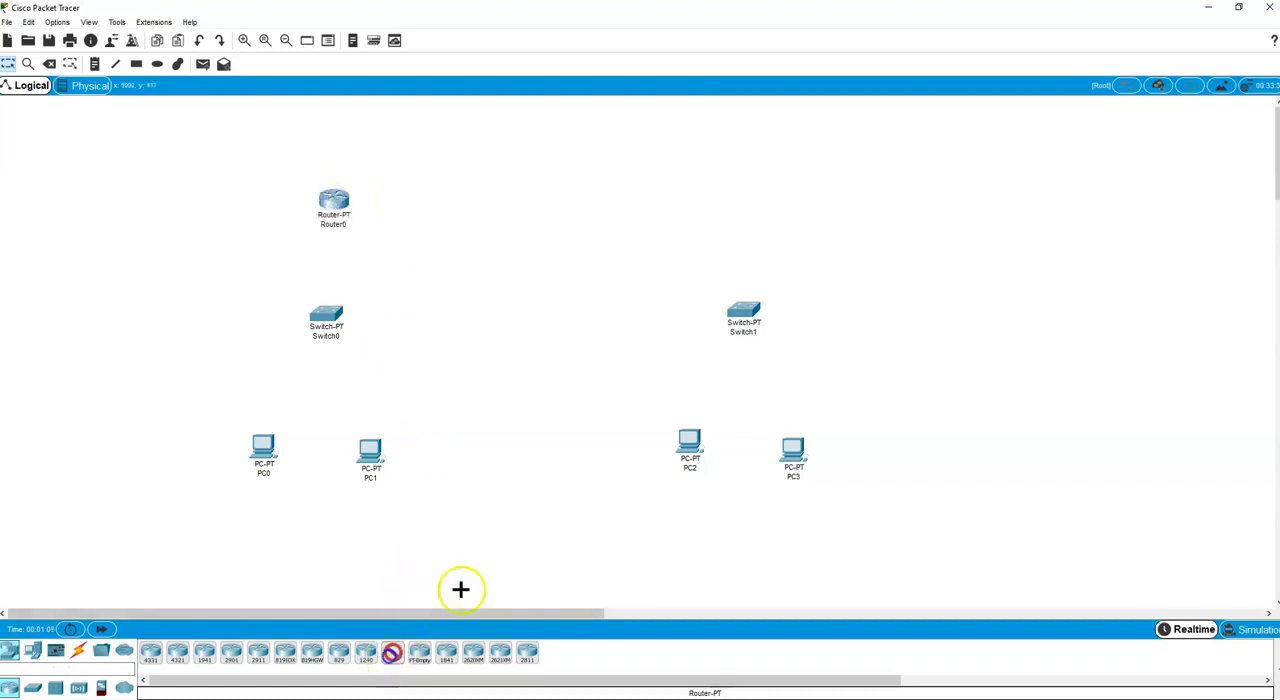
click(754, 192)
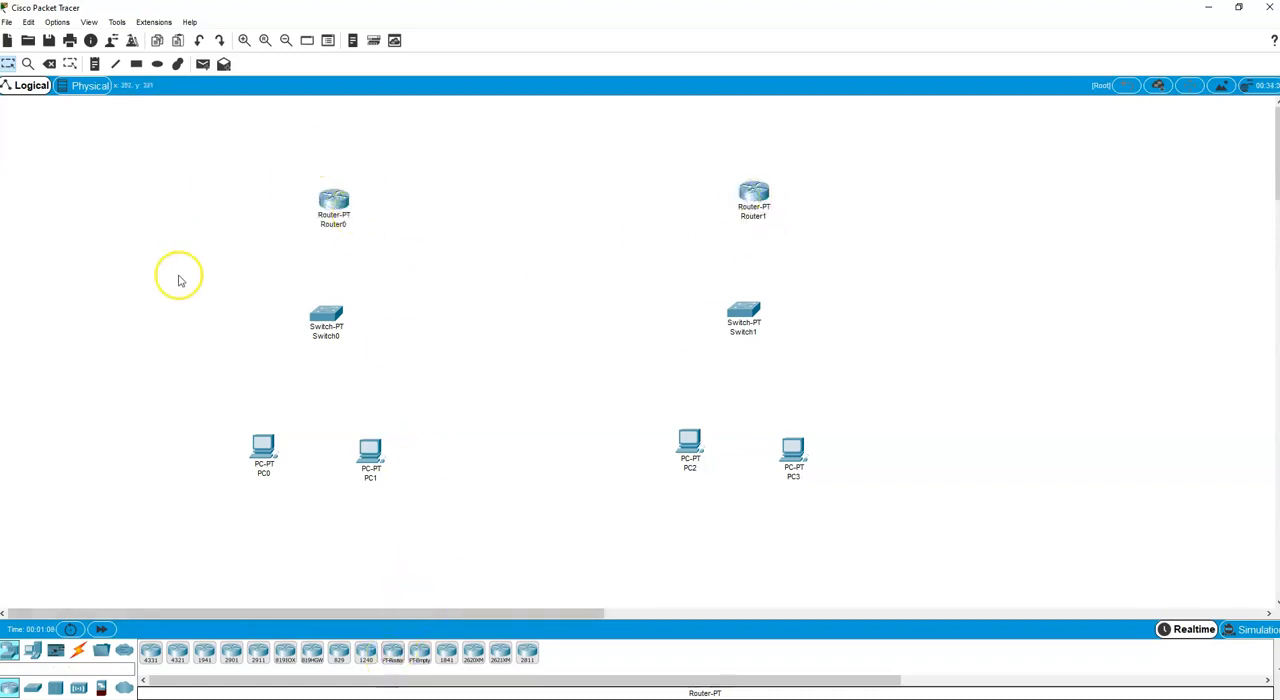
Connect PC0 and PC1 to Switch0 using the automatic connection type.
click(79, 651)
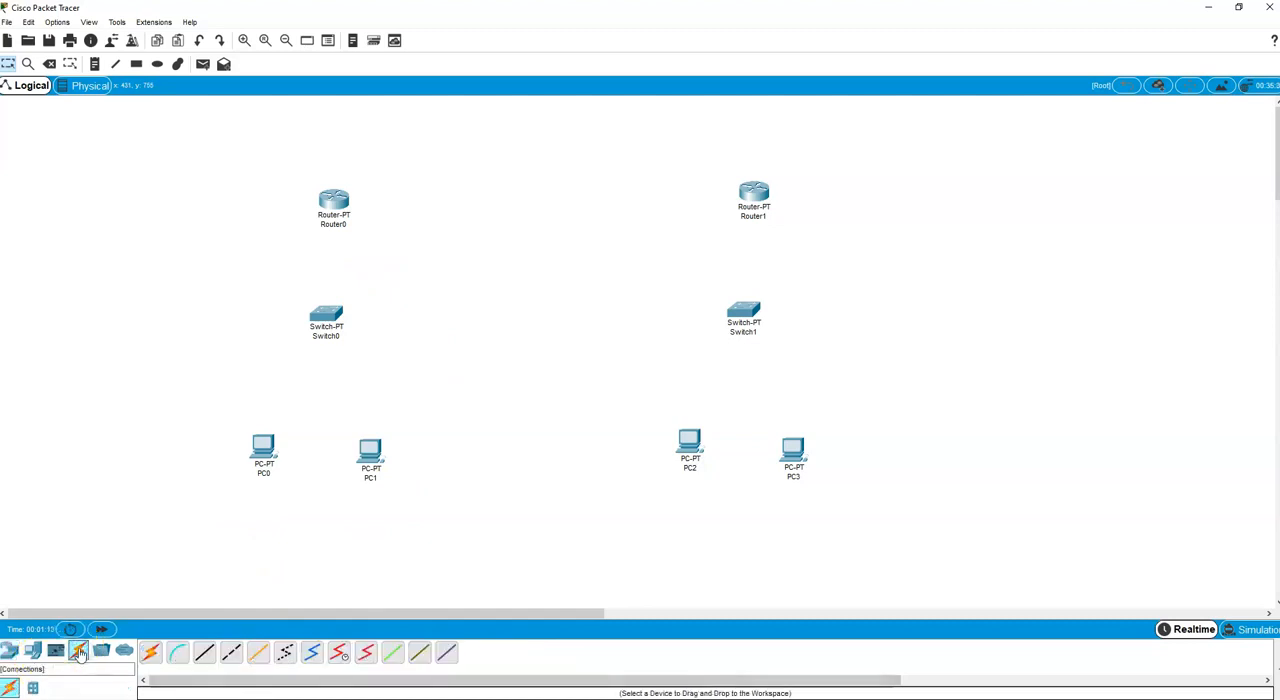
click(151, 653)
click(266, 445)
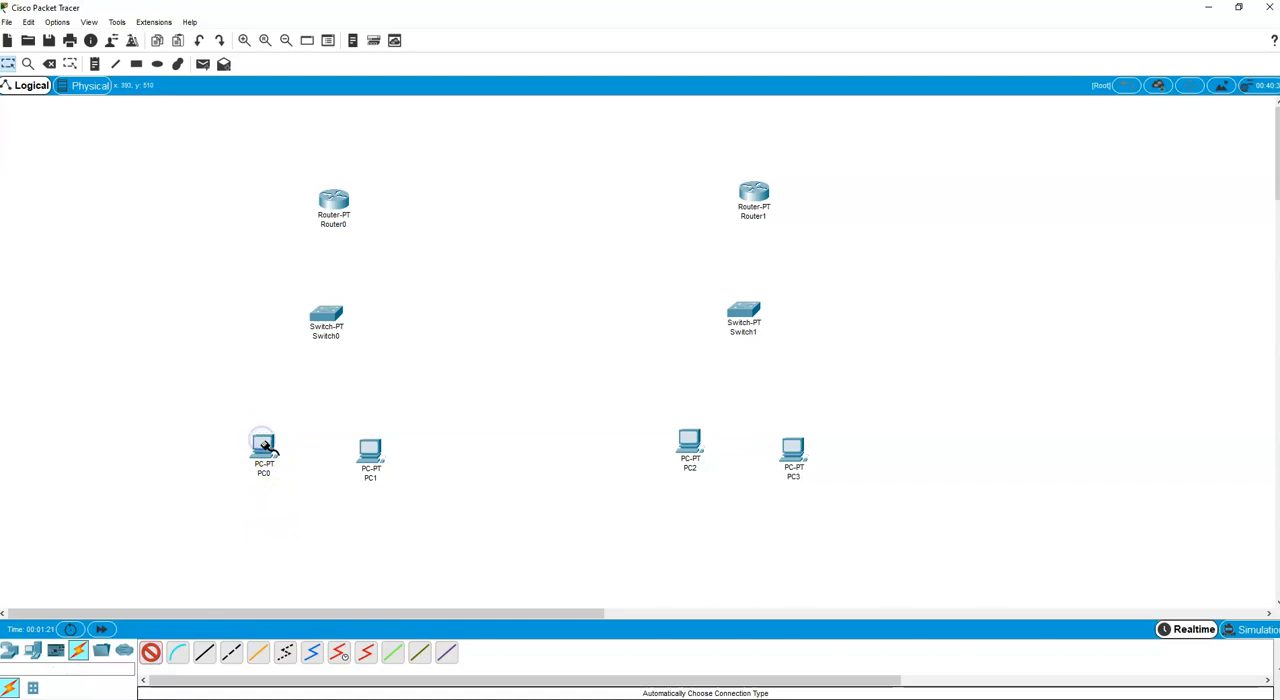
click(331, 315)
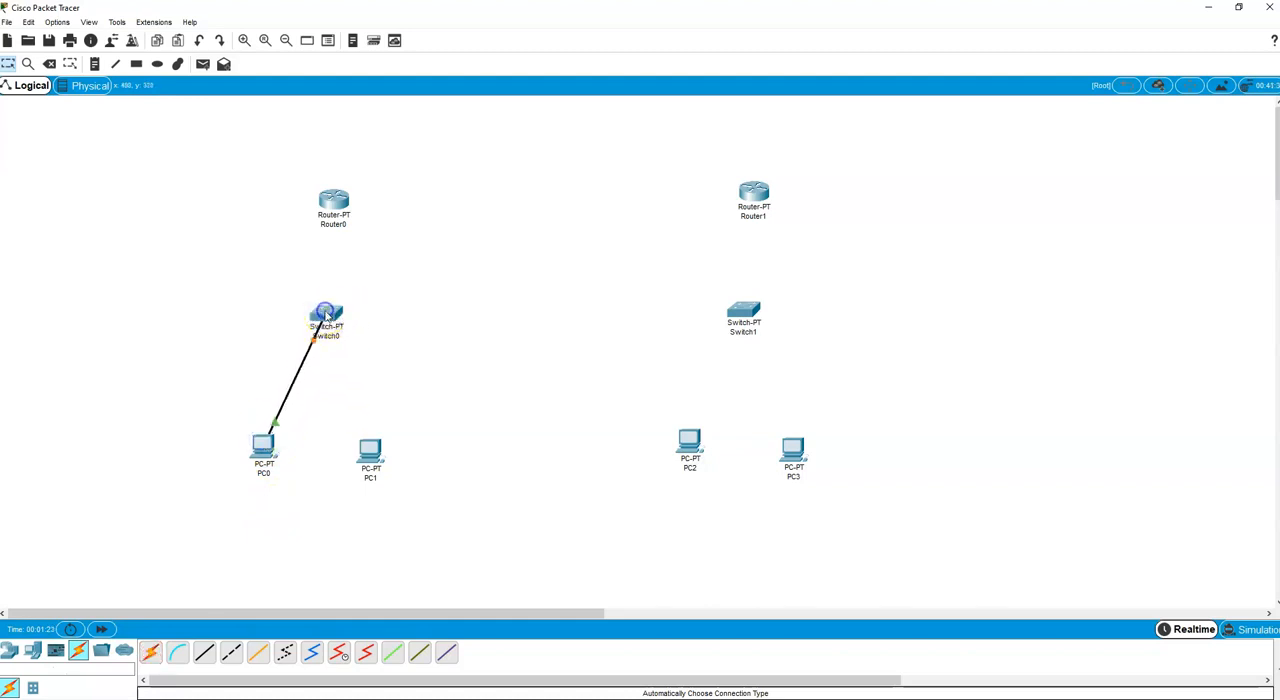
click(151, 653)
click(368, 451)
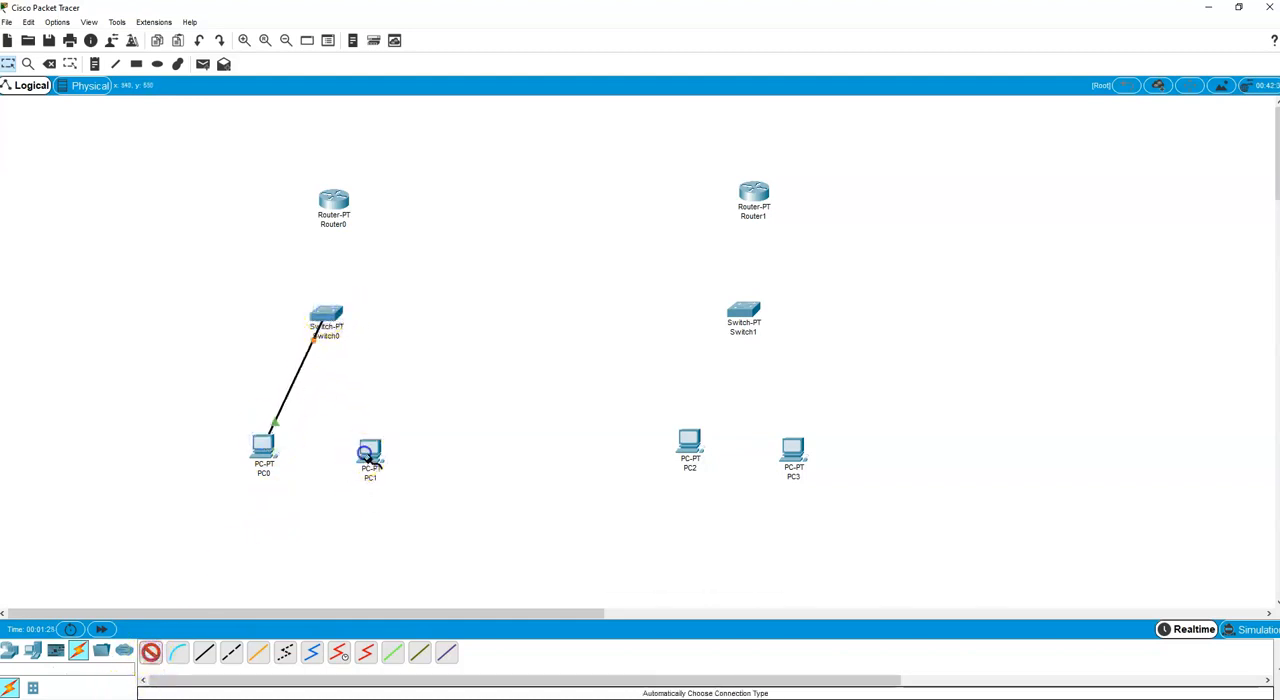
click(328, 313)
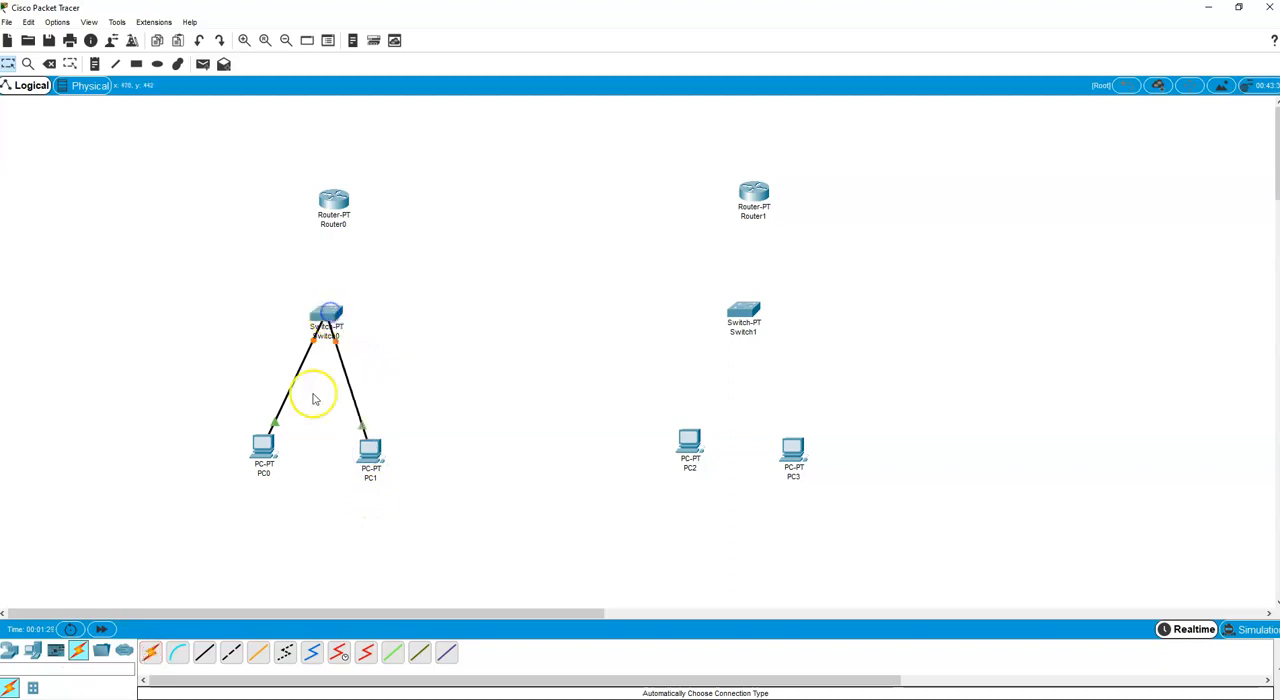
Connect Switch0 to Router0 using the automatic connection type.
click(151, 653)
click(328, 310)
click(335, 203)
click(328, 313)
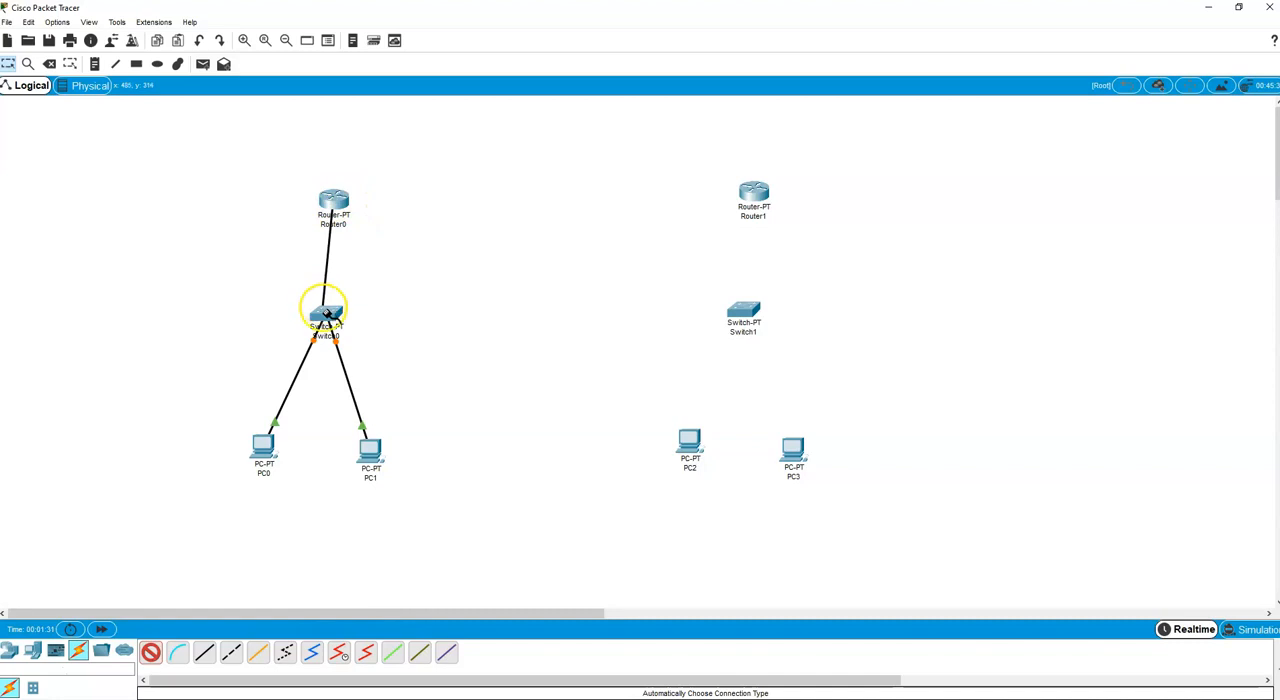
click(251, 429)
Connect PC2 and PC3 to Switch1 using the automatic connection type.
click(149, 654)
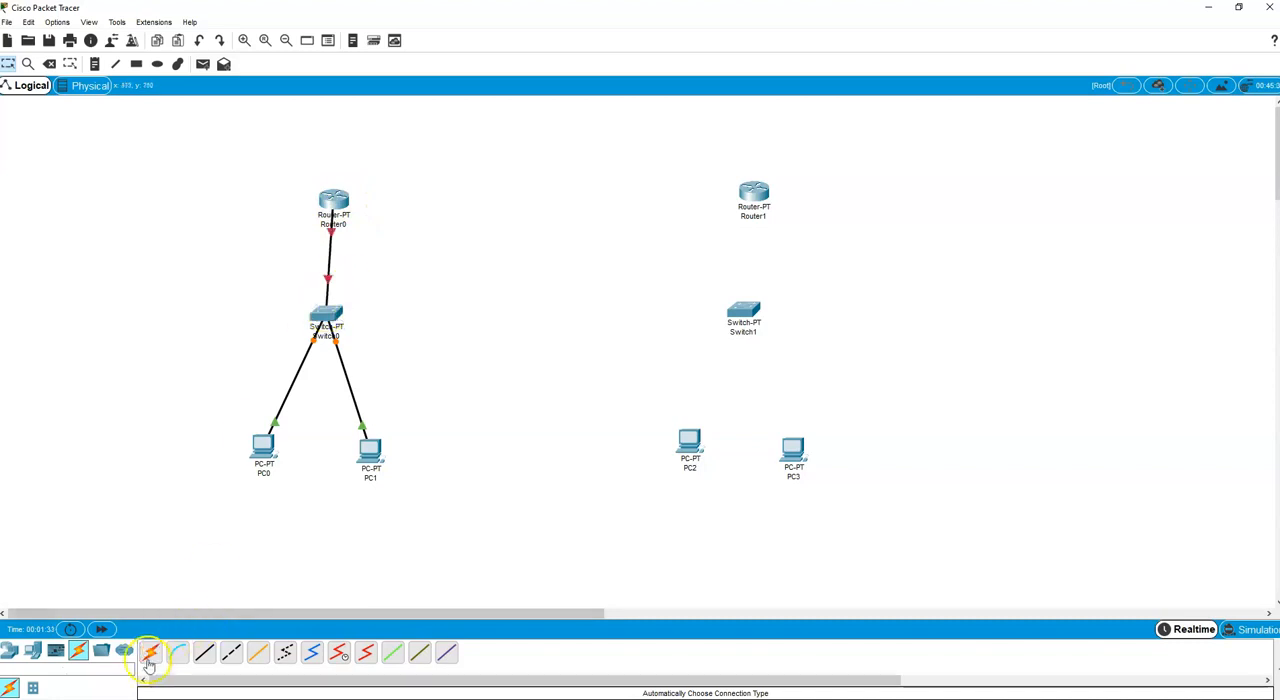
click(692, 445)
click(744, 316)
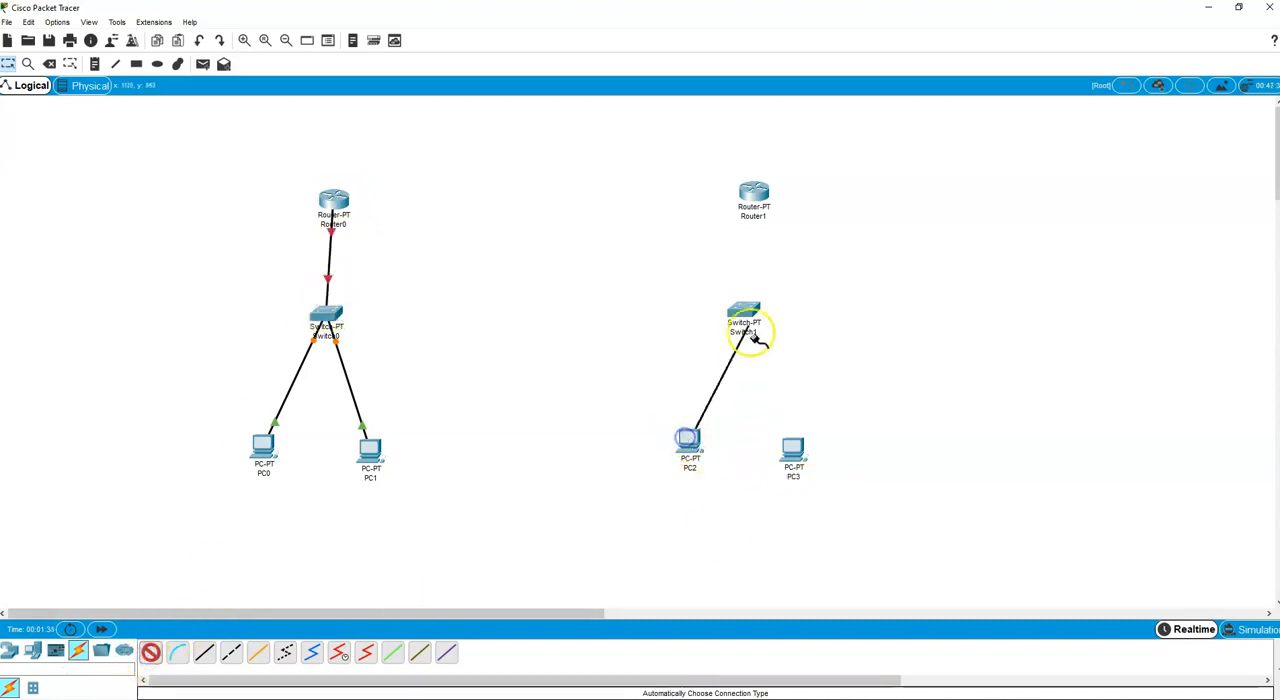
click(151, 654)
click(785, 450)
click(752, 316)
Connect Switch1 to Router1 using the automatic connection type.
click(151, 654)
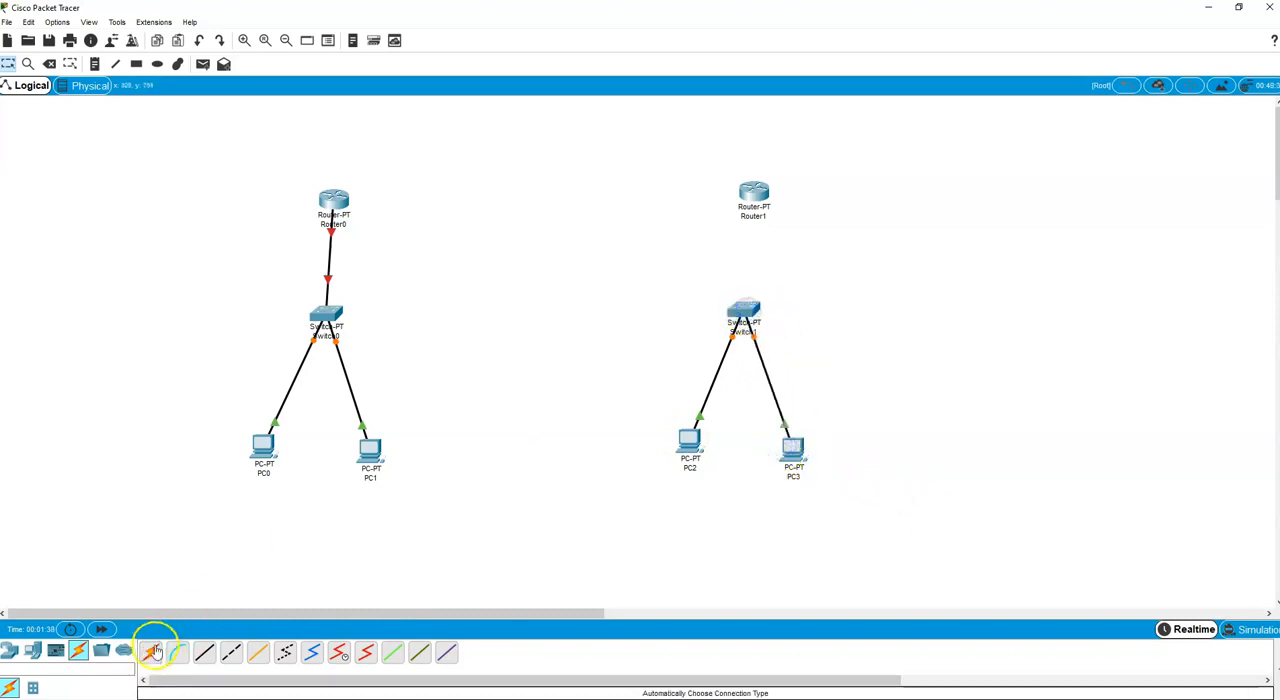
click(746, 310)
click(752, 193)
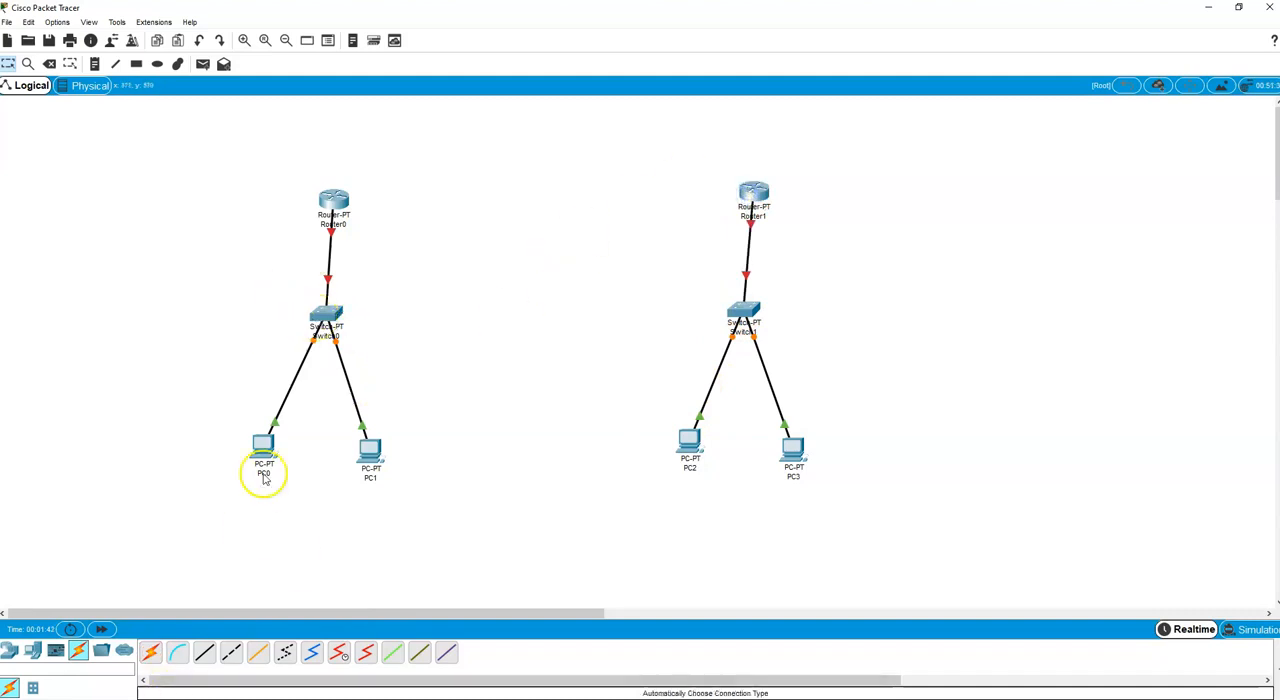
Link Router0 to Router1 using the automatic connection type and fast-forward the network time.
click(151, 654)
click(333, 198)
click(753, 192)
click(100, 629)
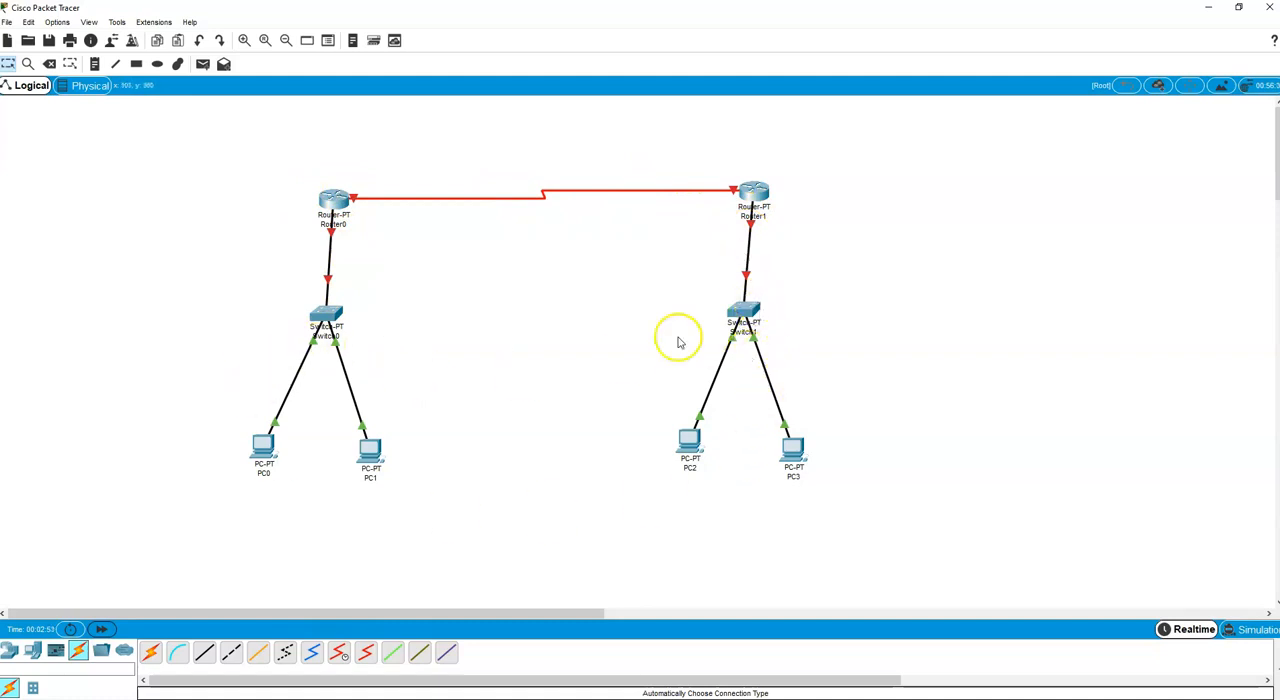
click(509, 397)
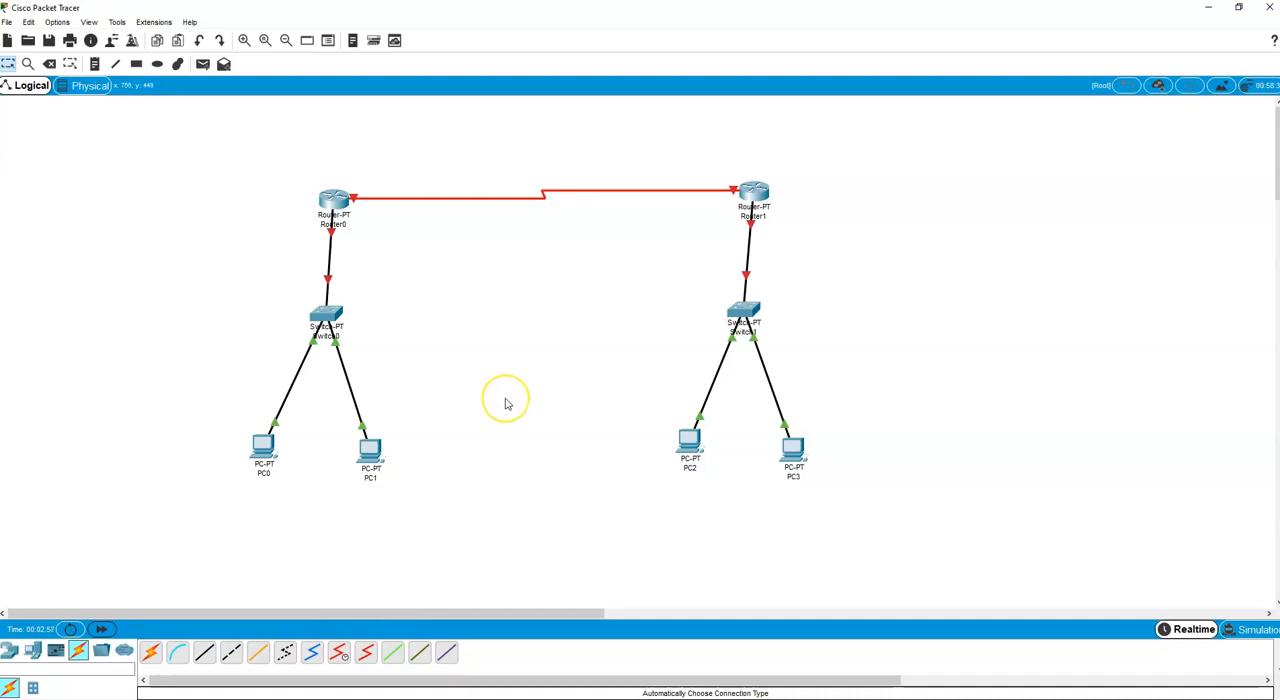
Add network address notes: 193.0.0.0 beside Switch0, 194.0.0.0 beside Switch1 and 195.0.0.0 above the link between the routers.
click(94, 63)
click(128, 323)
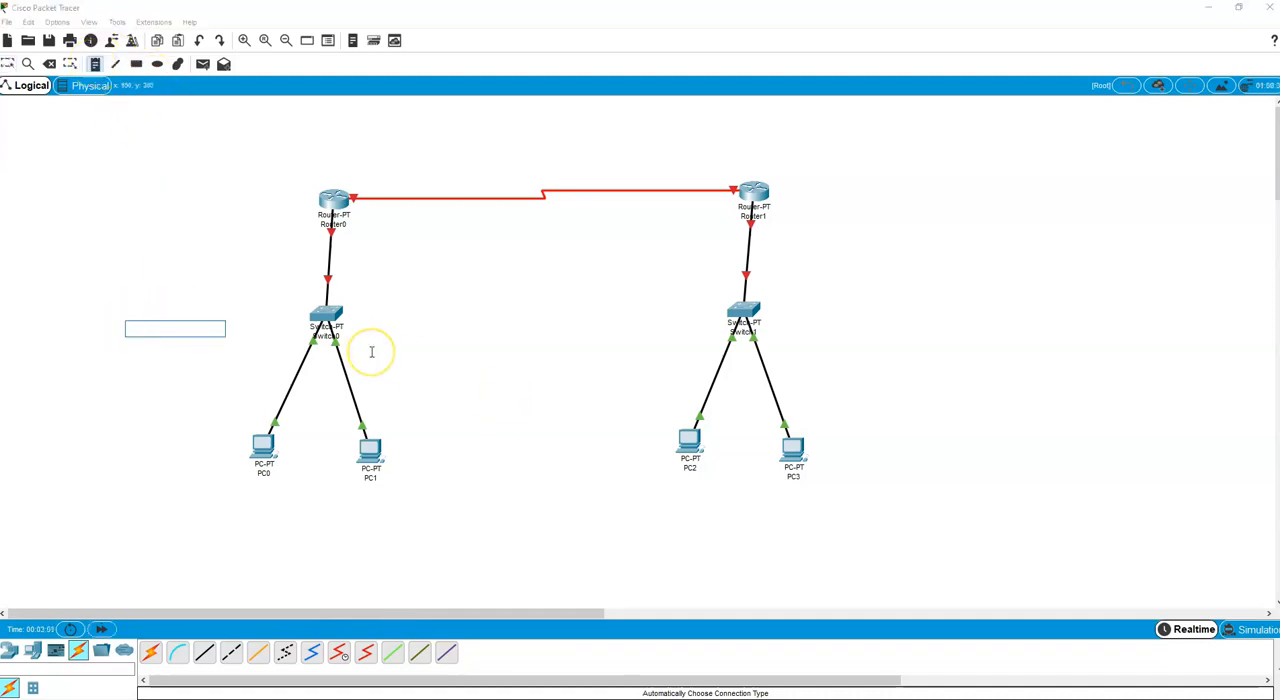
text(193.0.0.0)
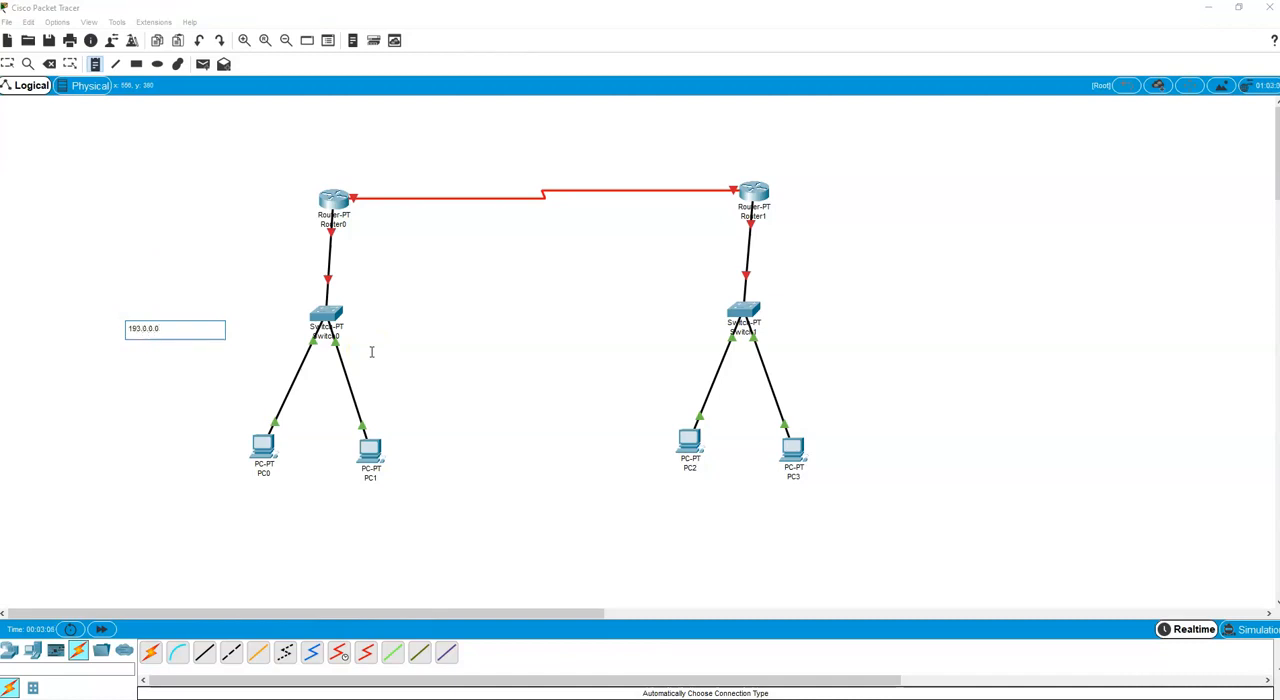
click(94, 63)
click(841, 306)
text(194.0.0.0)
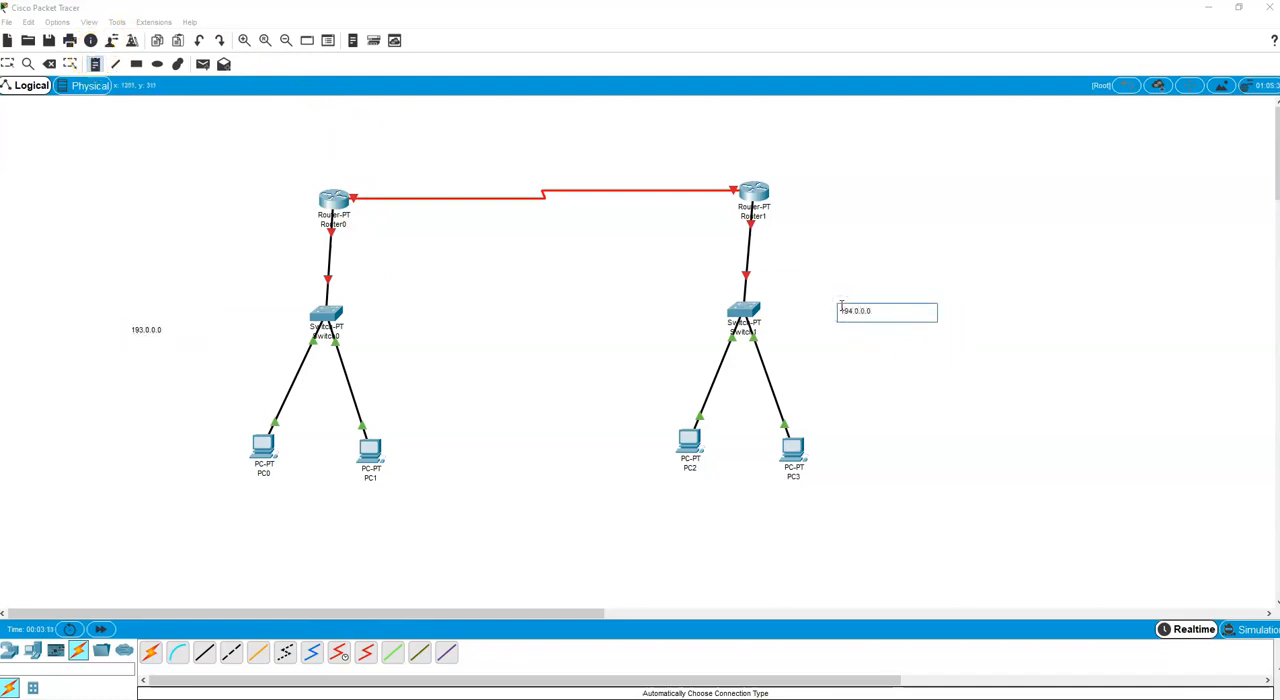
click(481, 151)
text(195.0.0.0)
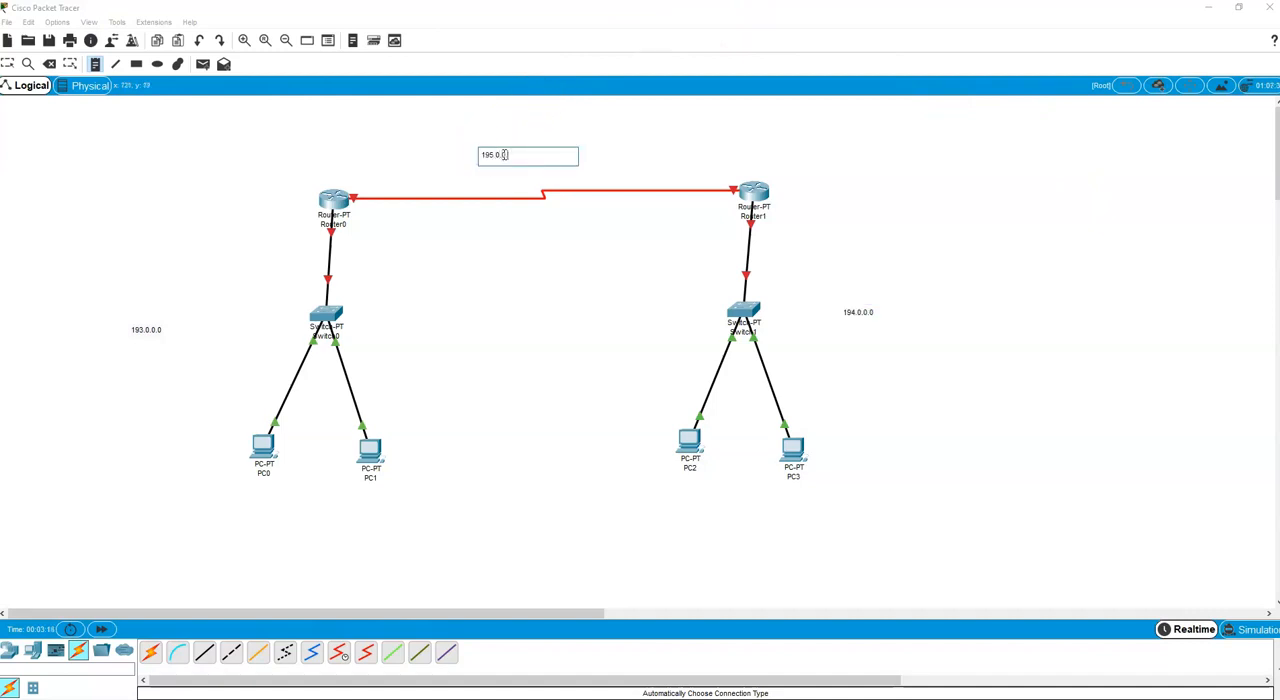
Add IP address notes below the first pair of PCs: 193.0.0.2 for PC0 and 193.0.0.3 for PC1.
click(95, 64)
click(220, 494)
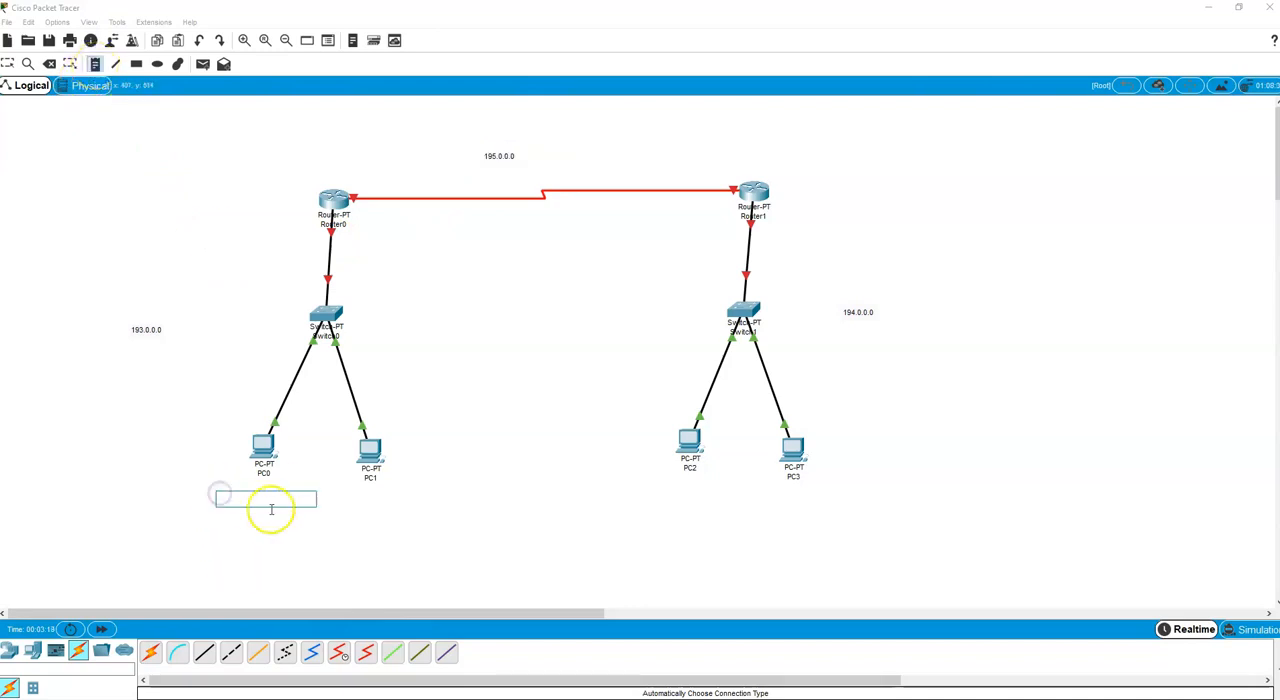
text(193.0.0.2)
click(363, 500)
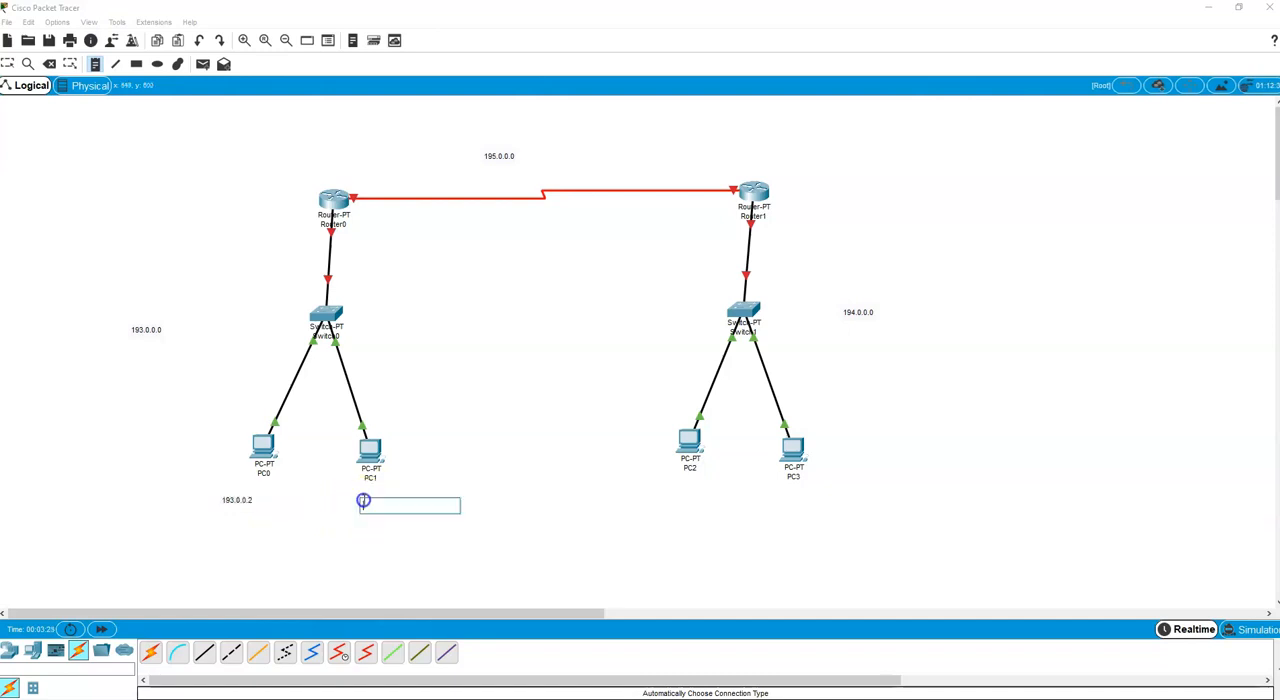
text(193.0.0.3)
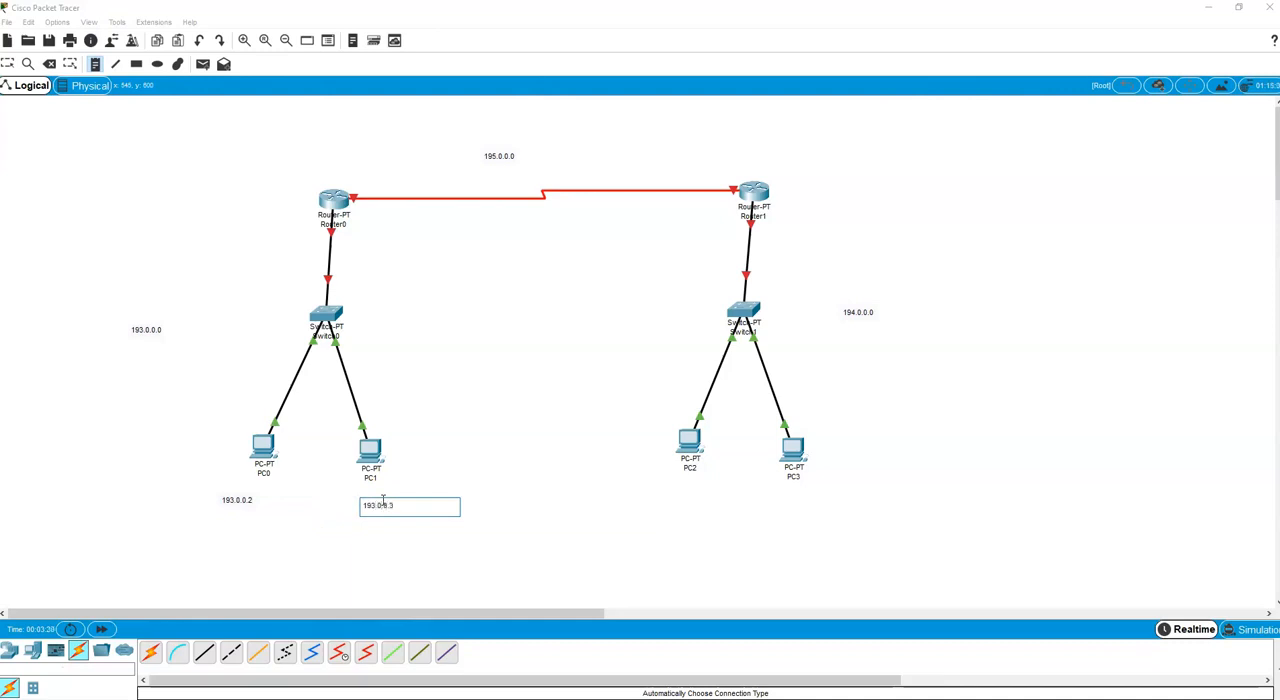
Add IP address notes below the second pair of PCs: 194.0.0.2 for PC2 and 194.0.0.3 for PC3.
click(657, 495)
text(194.0.0.2)
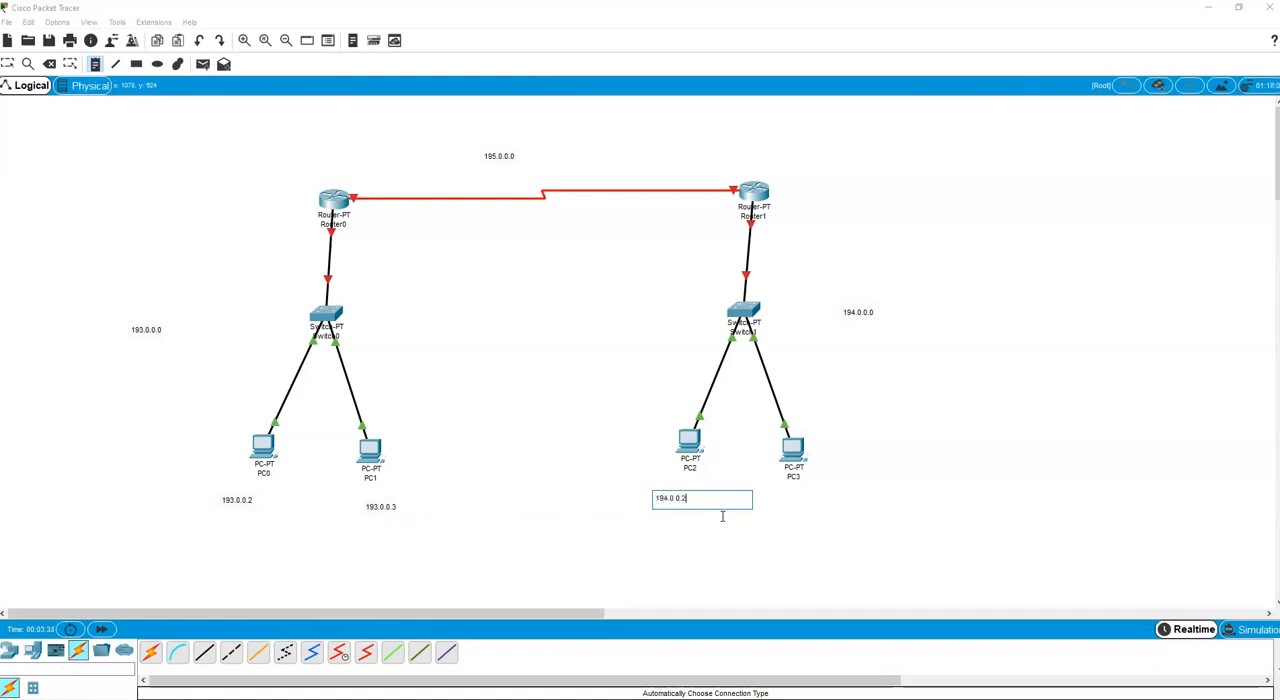
click(793, 496)
text(194.0.0.3)
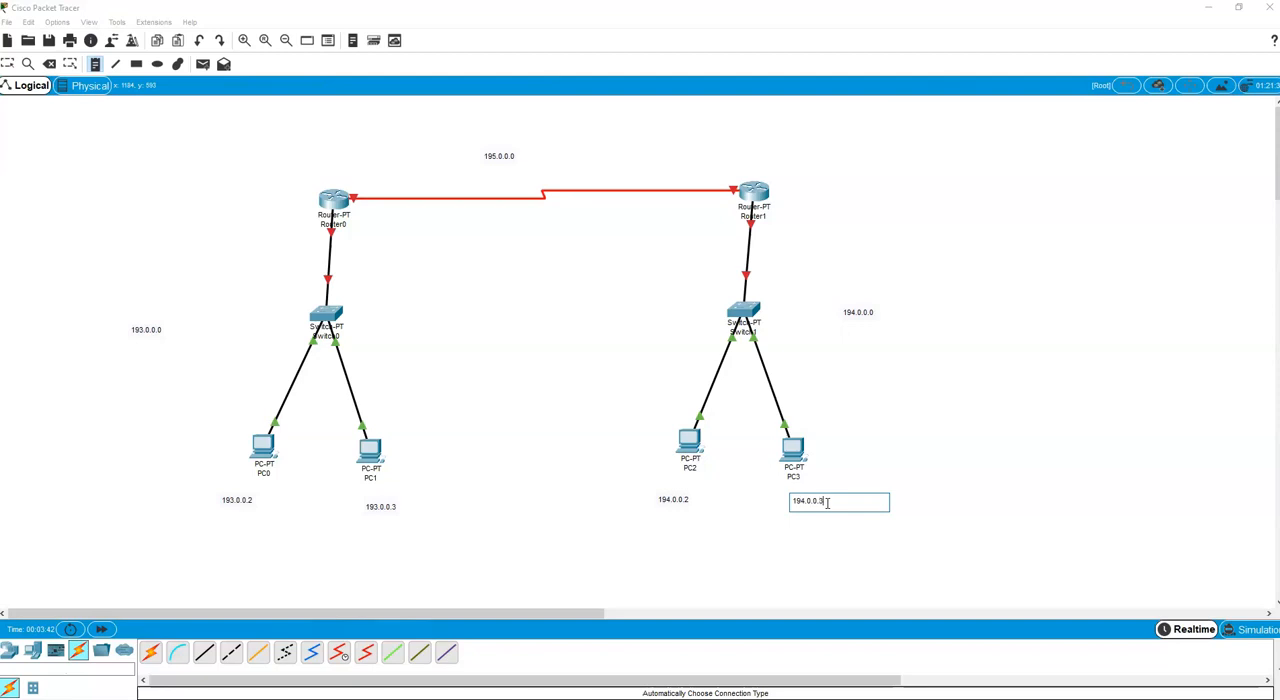
Add LAN-side address notes near the routers: 193.0.0.1 beside Router0 and 194.0.0.1 beside Router1.
click(238, 222)
text(193.0.0.1)
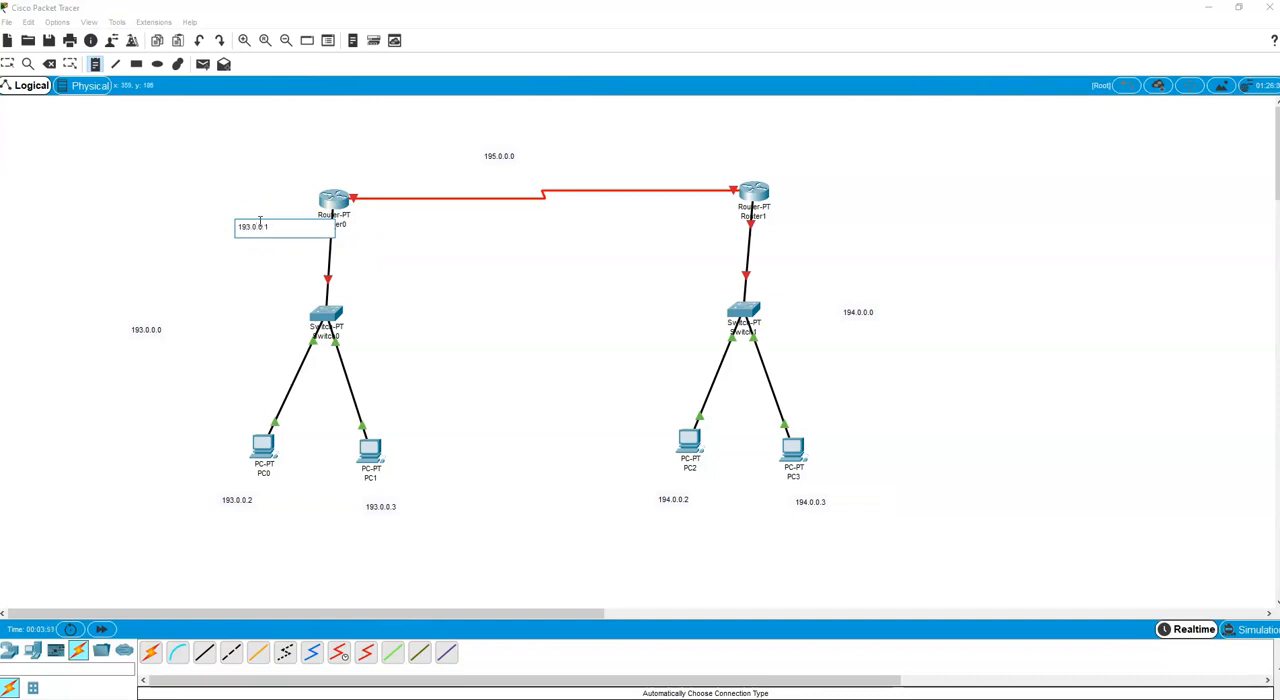
click(781, 218)
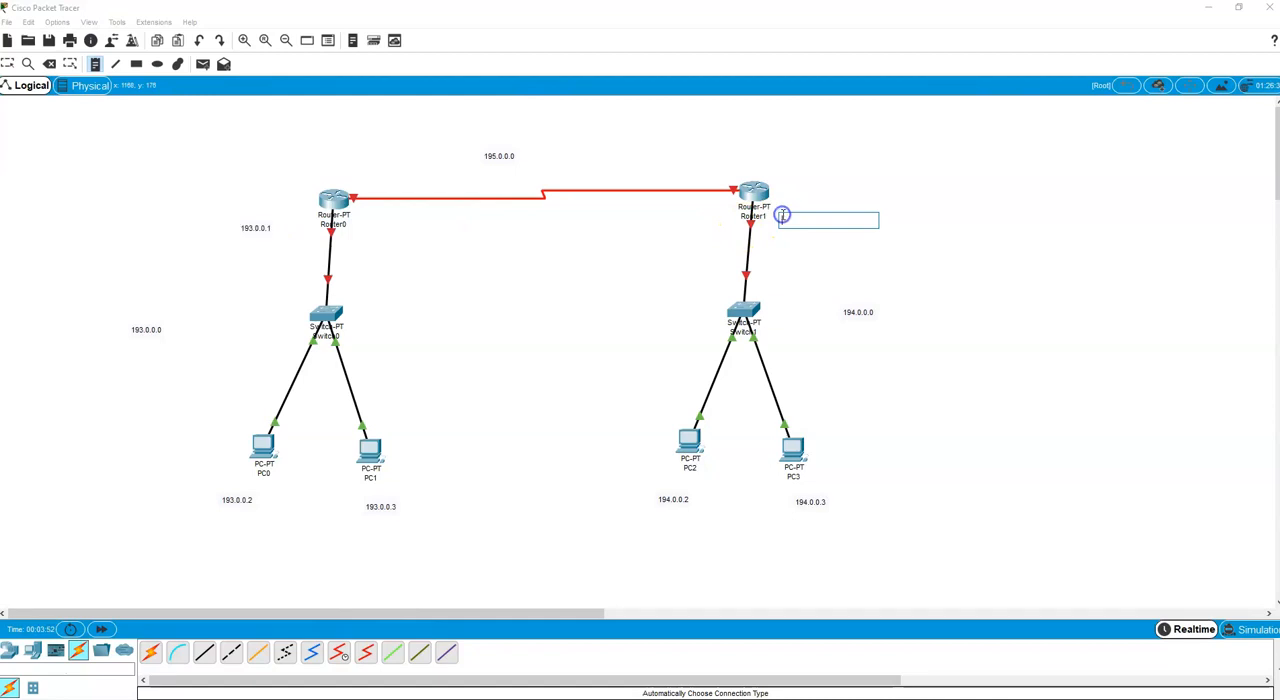
text(194.0.0.1)
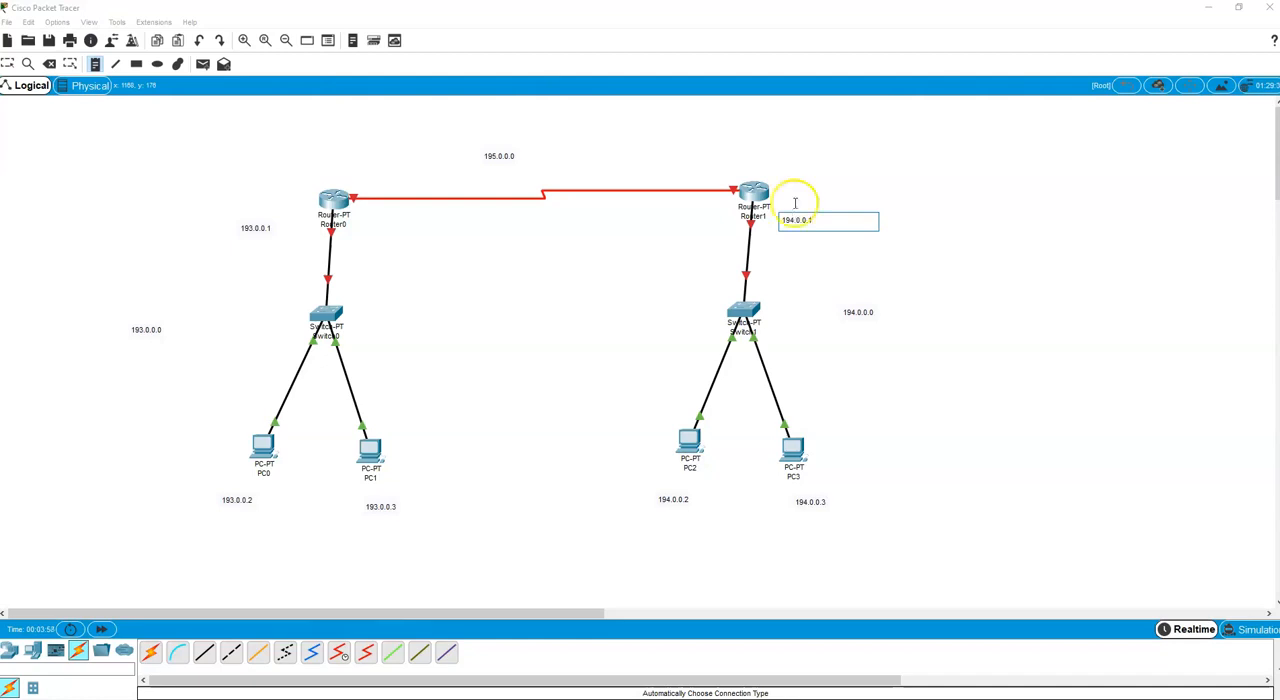
Add address notes at the ends of the link between the routers: 195.0.0.2 near Router1 and 195.0.0.3 near Router0.
click(675, 170)
text(195.0.0.2)
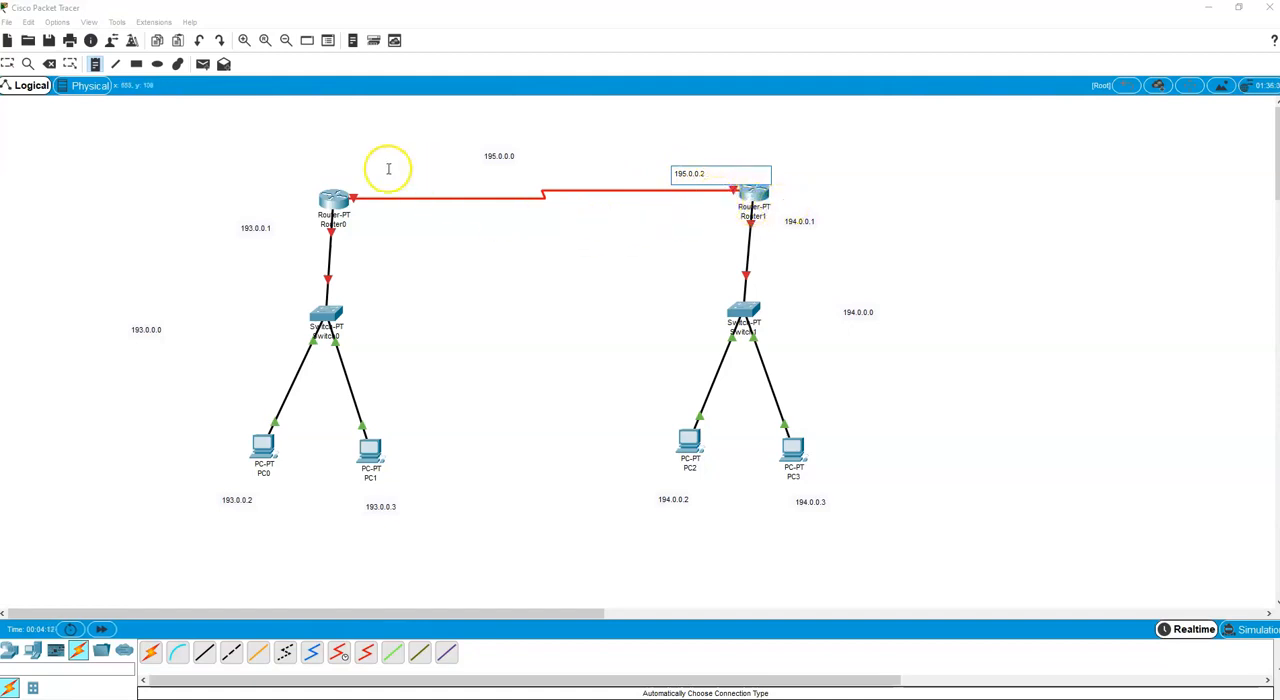
click(358, 181)
text(195.0.0.3)
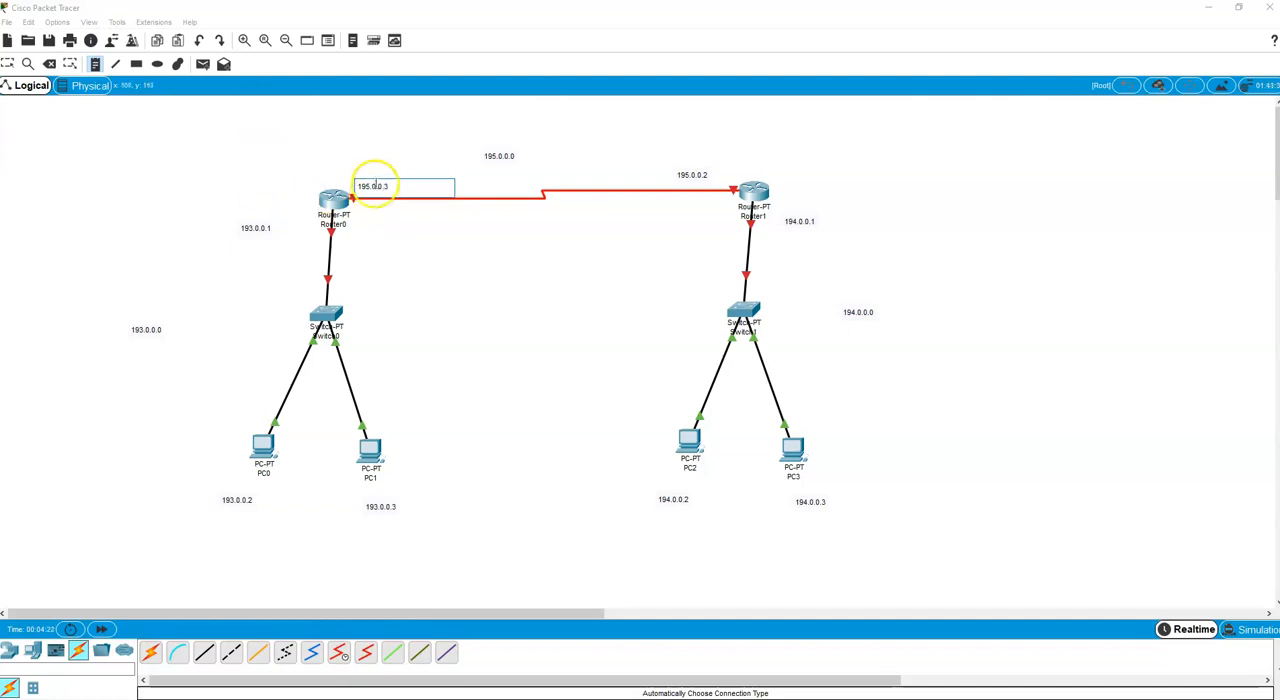
click(9, 63)
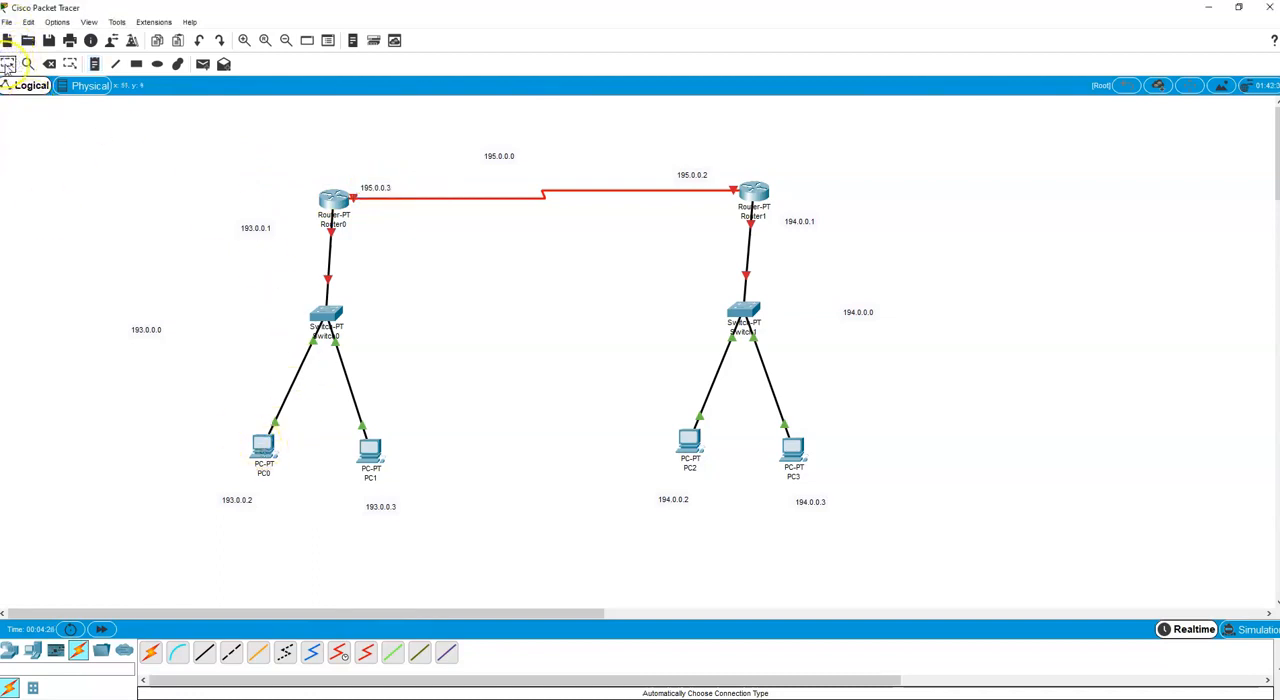
Configure PC0 with static IP address 193.0.0.2, subnet mask 255.255.255.0 and default gateway 193.0.0.1.
click(265, 441)
click(561, 178)
click(509, 232)
click(577, 271)
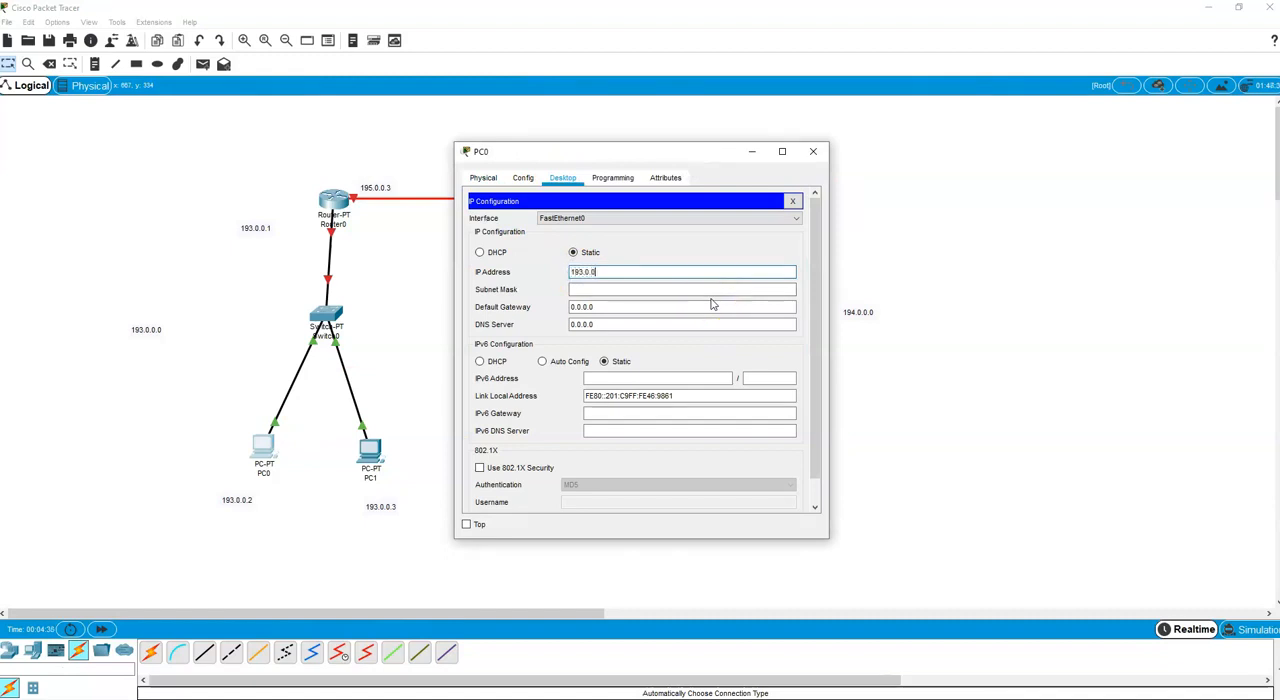
click(608, 289)
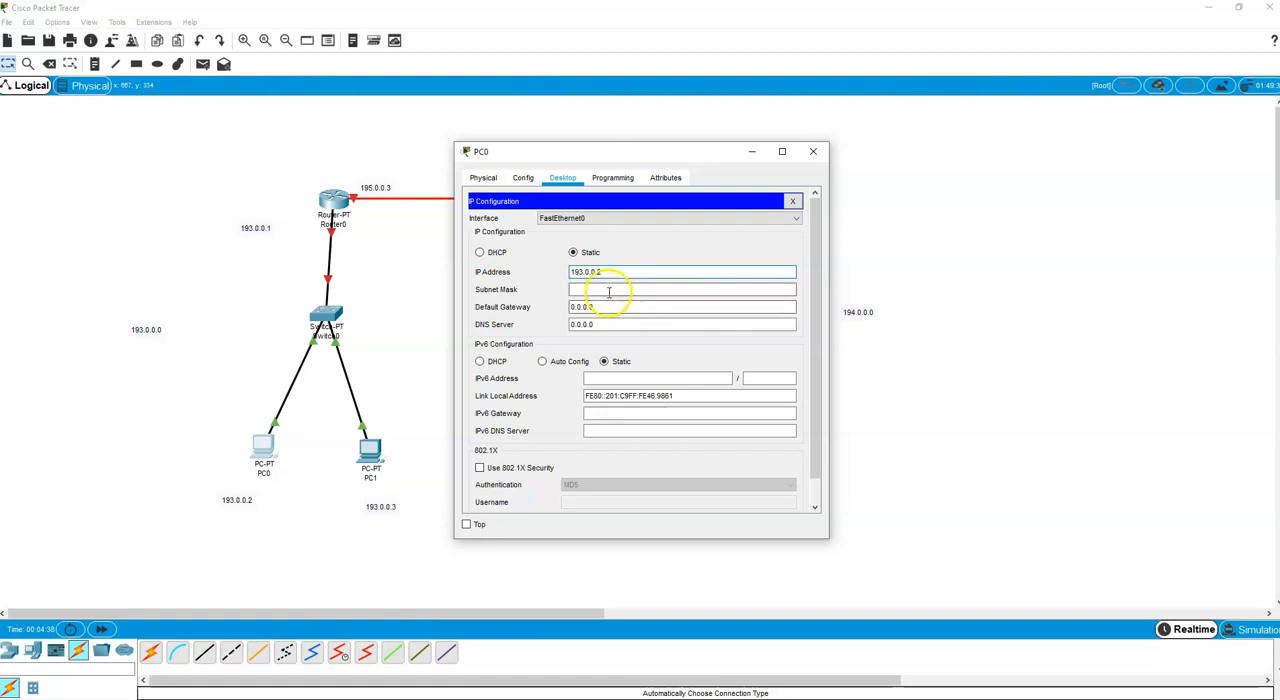
click(585, 307)
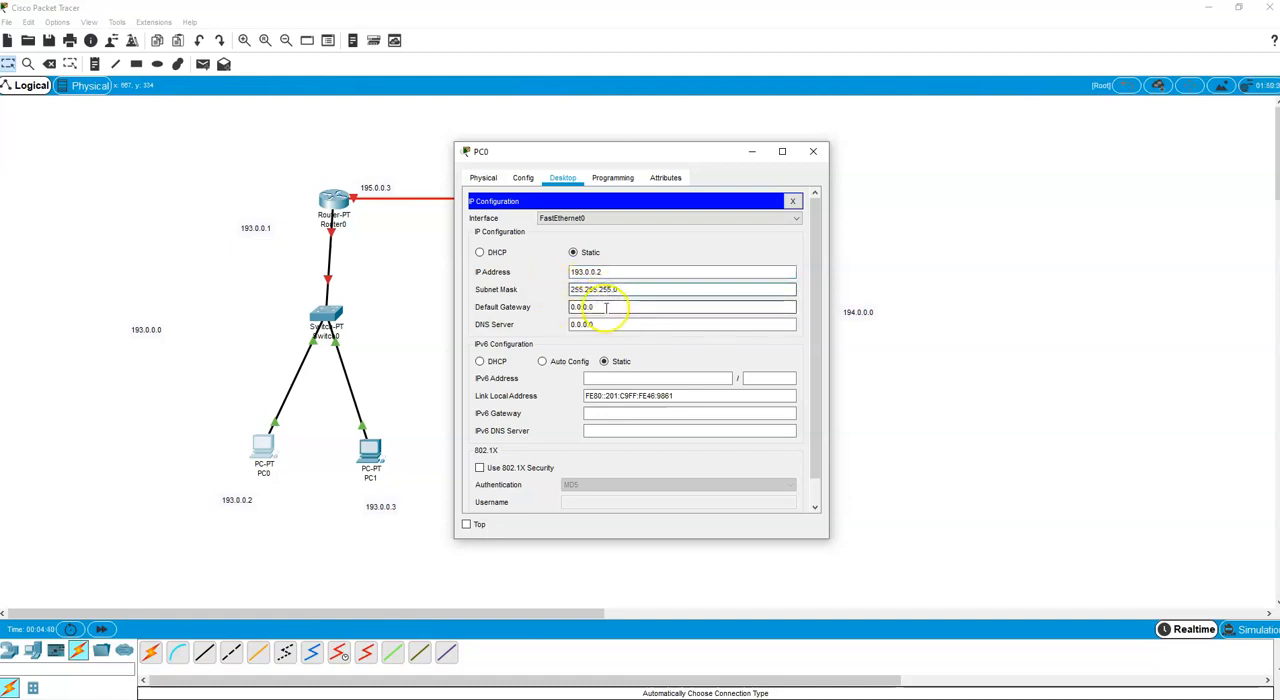
drag(603, 308, 520, 313)
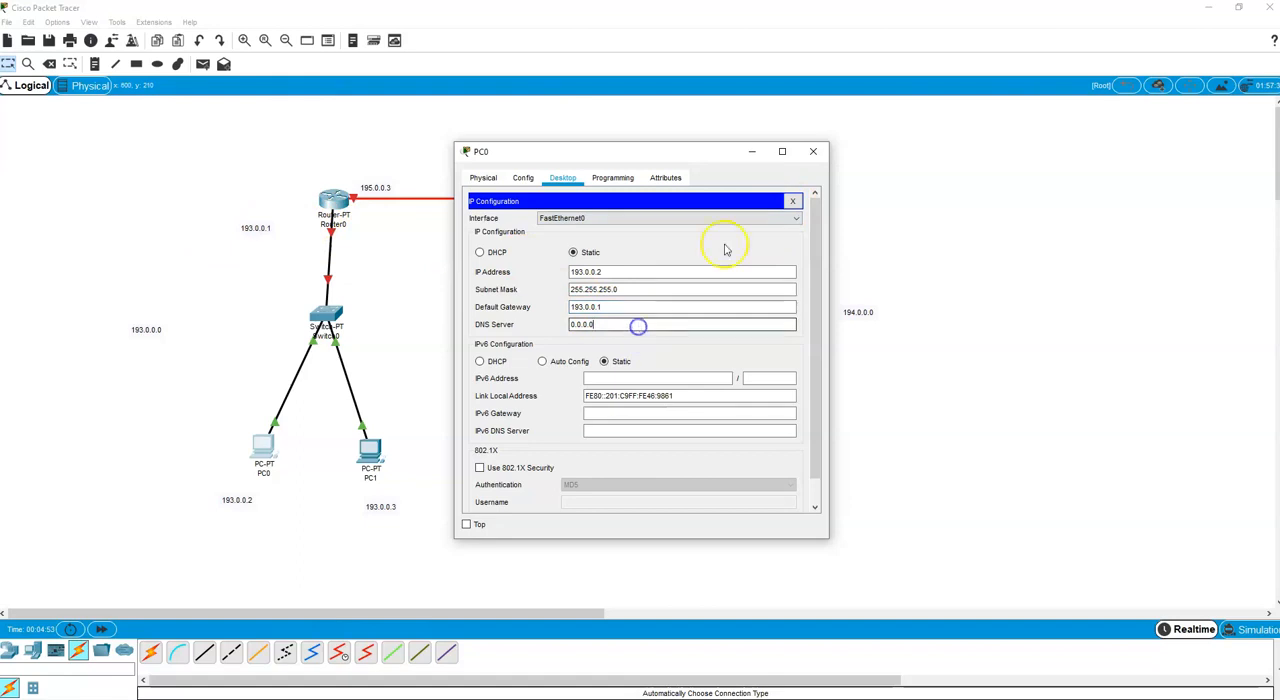
click(792, 201)
click(812, 152)
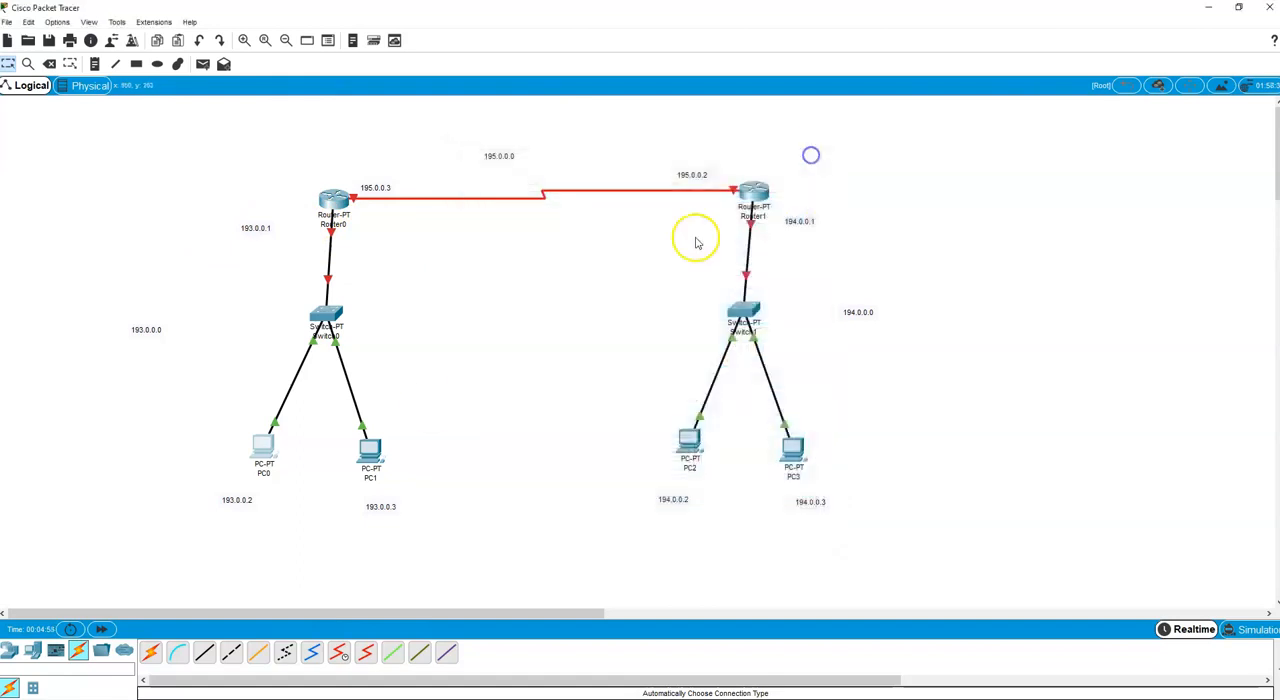
Configure PC1 with static IP address 193.0.0.3, subnet mask 255.255.255.0 and default gateway 193.0.0.1.
click(380, 450)
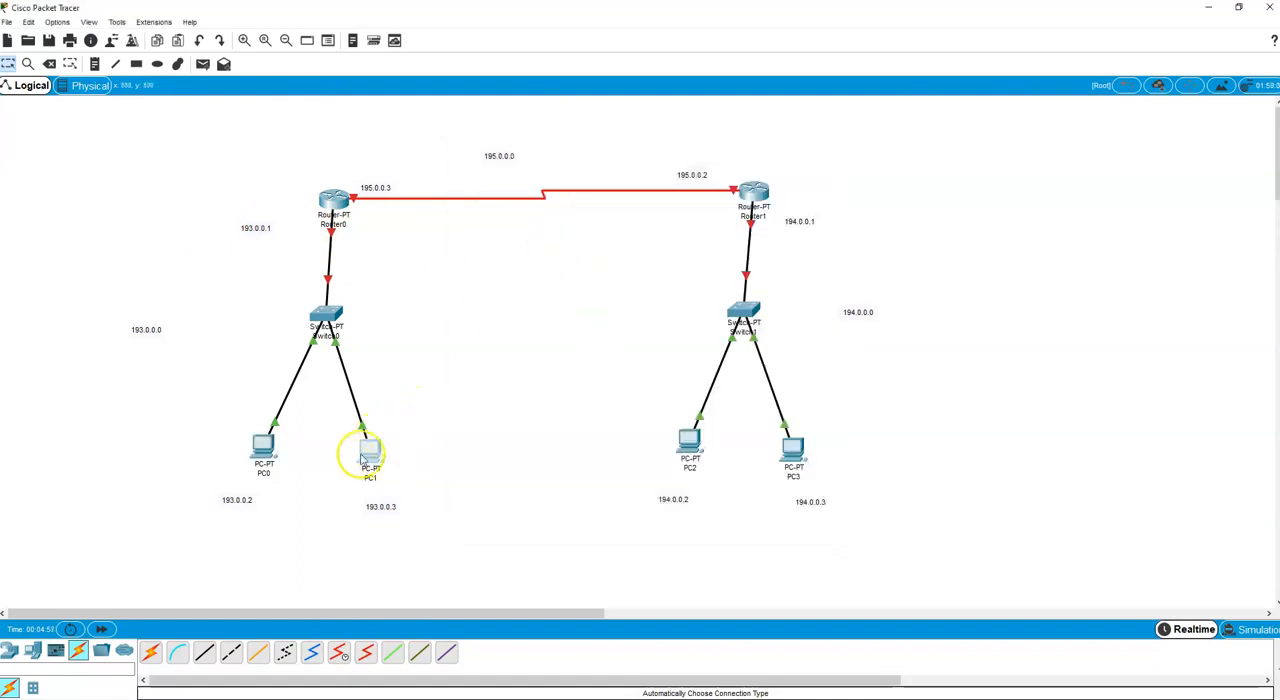
click(563, 178)
click(482, 238)
click(609, 276)
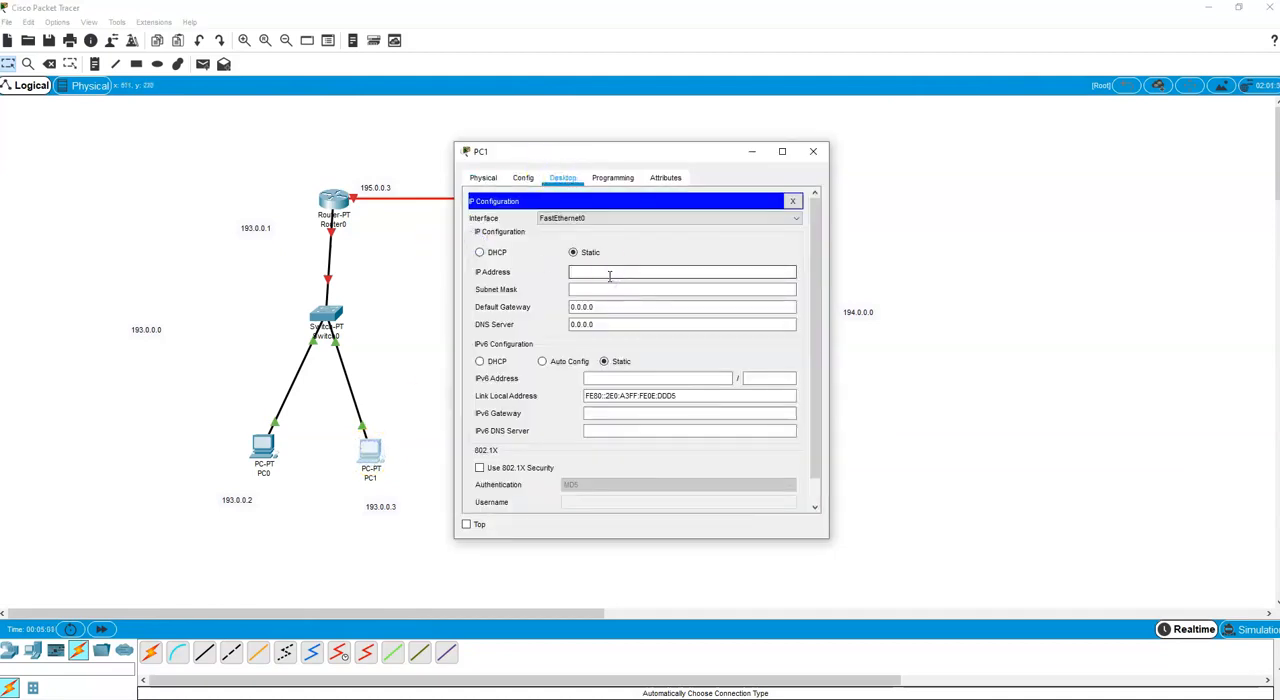
text(193.0.0.3)
drag(600, 307, 553, 311)
text(19)
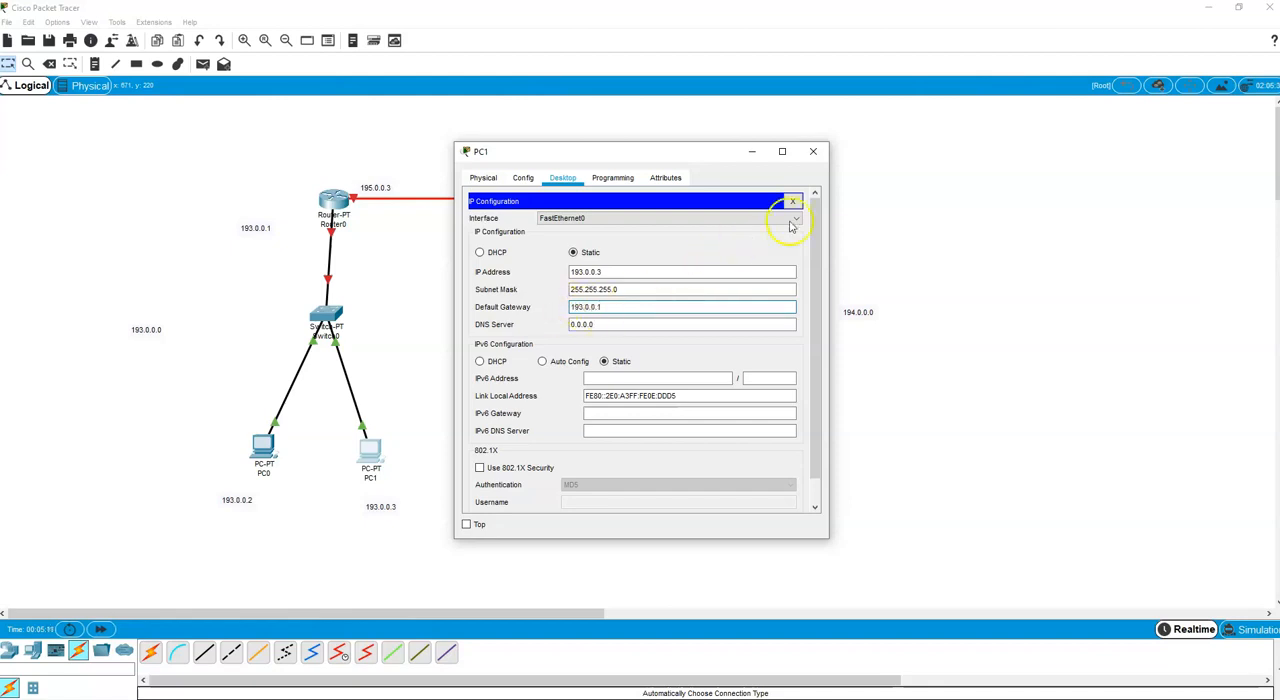
click(642, 323)
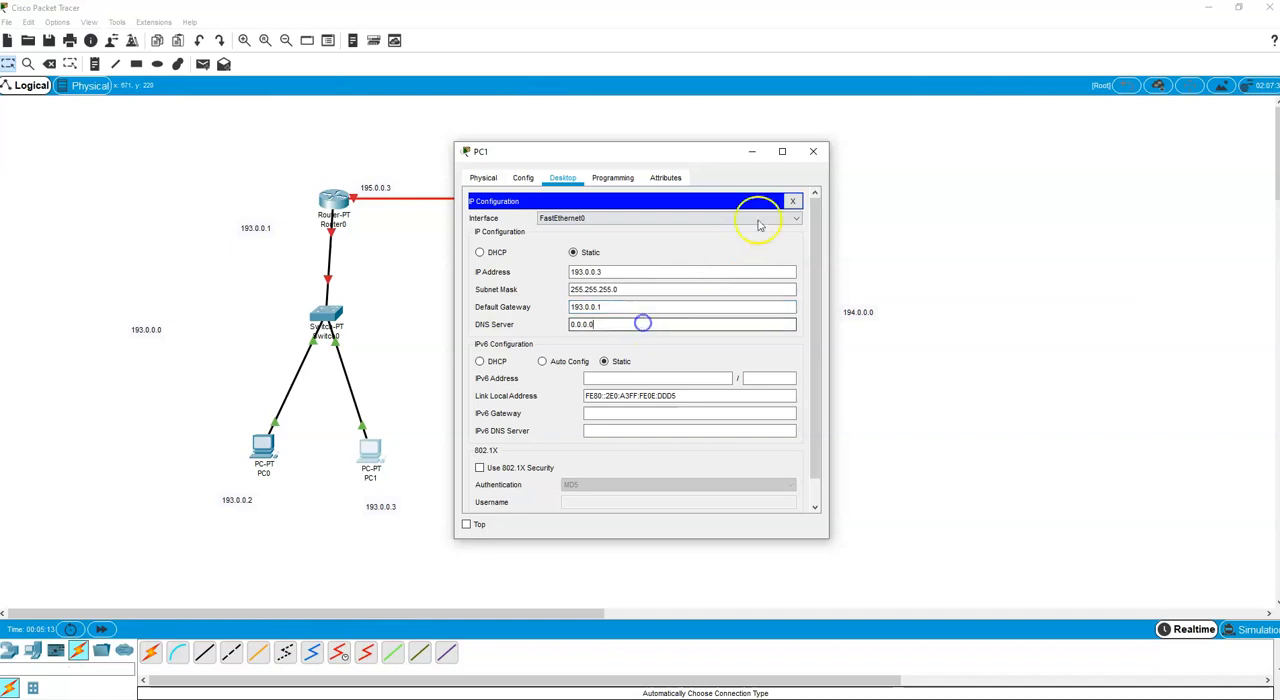
click(813, 151)
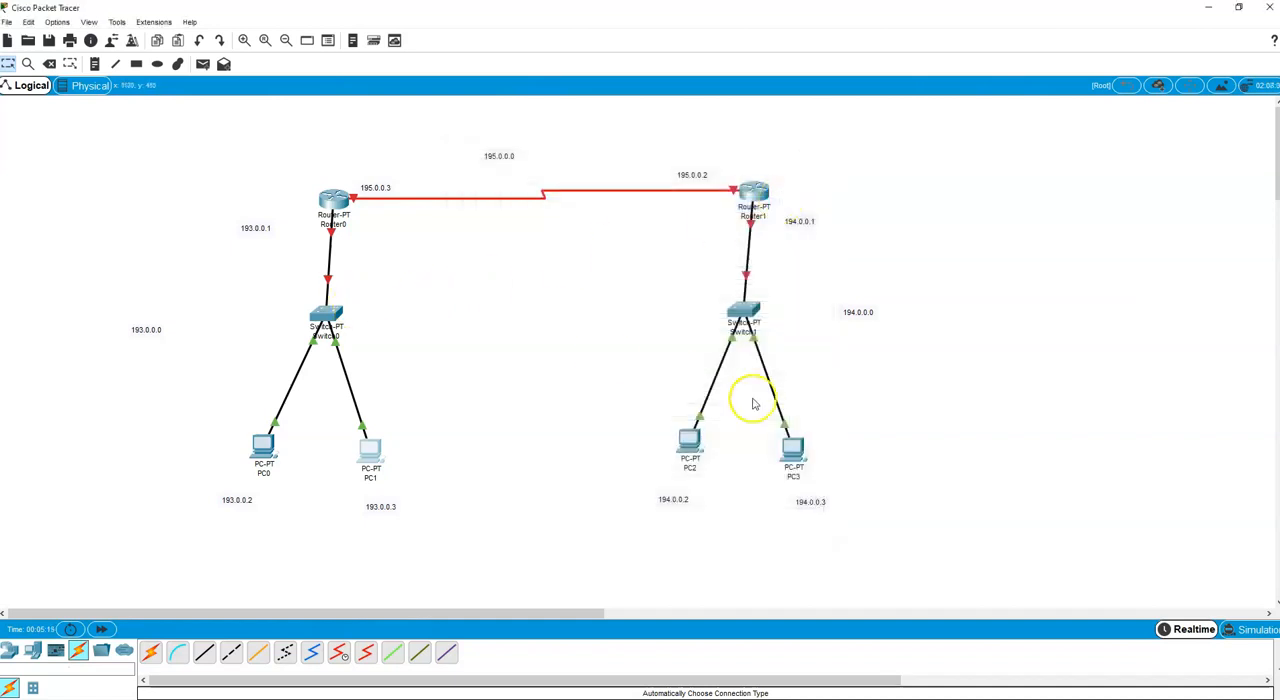
Configure PC2 with static IP address 194.0.0.2, subnet mask 255.255.255.0 and default gateway 194.0.0.1.
click(689, 442)
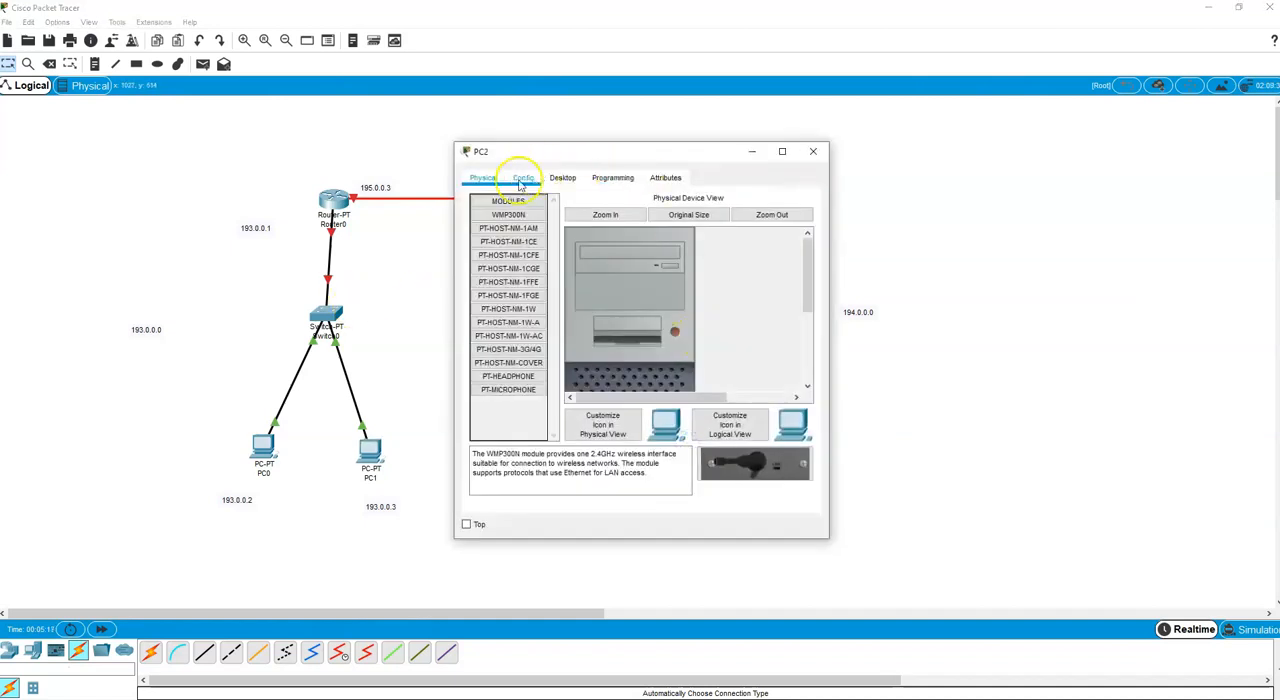
drag(647, 152, 1024, 93)
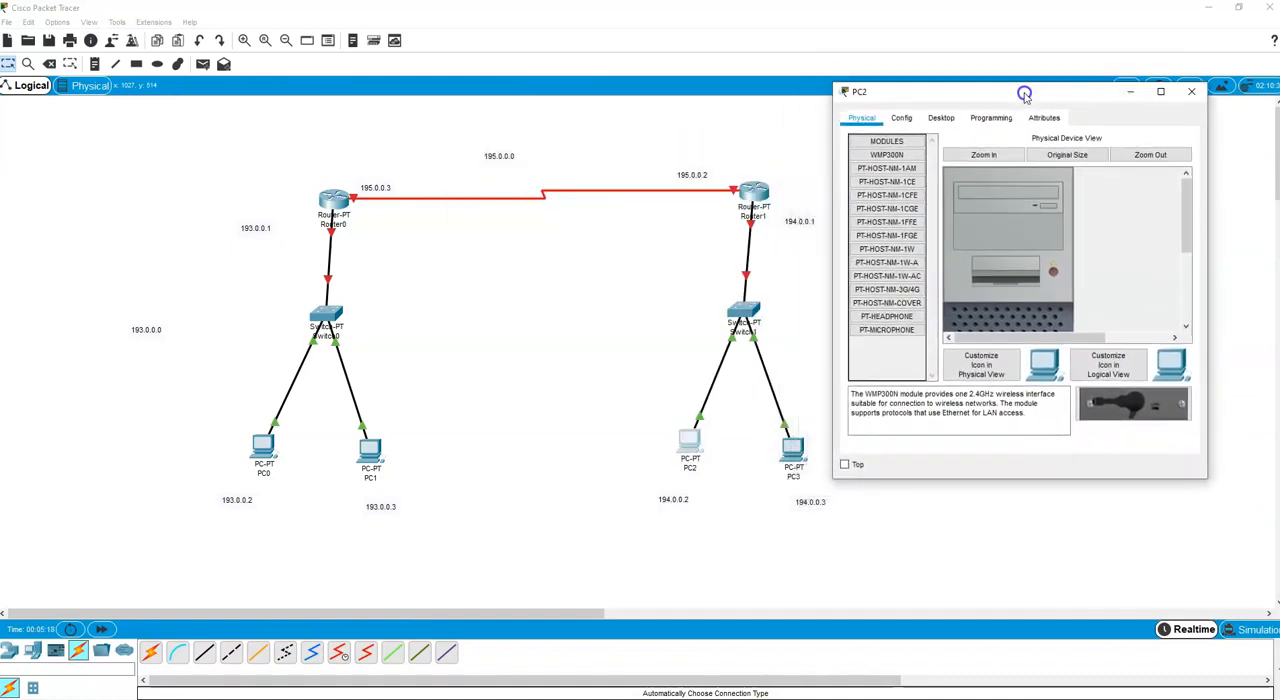
click(940, 118)
click(887, 172)
click(966, 213)
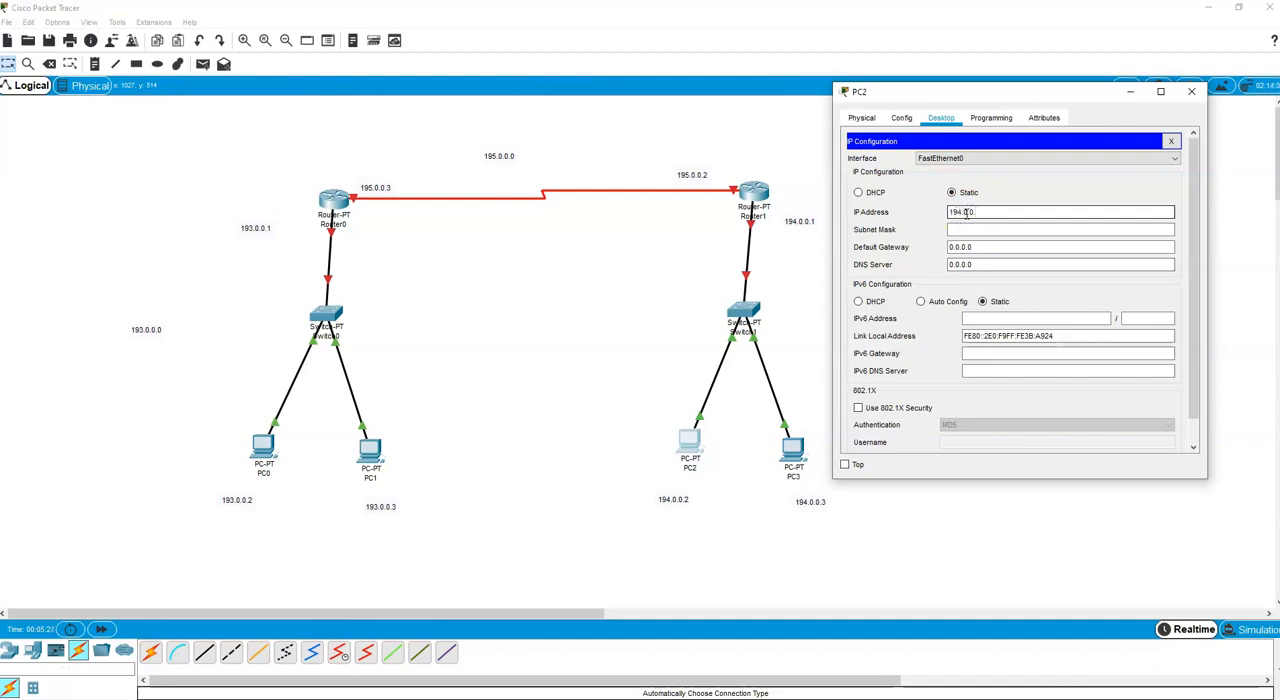
key(Tab)
key(Tab)
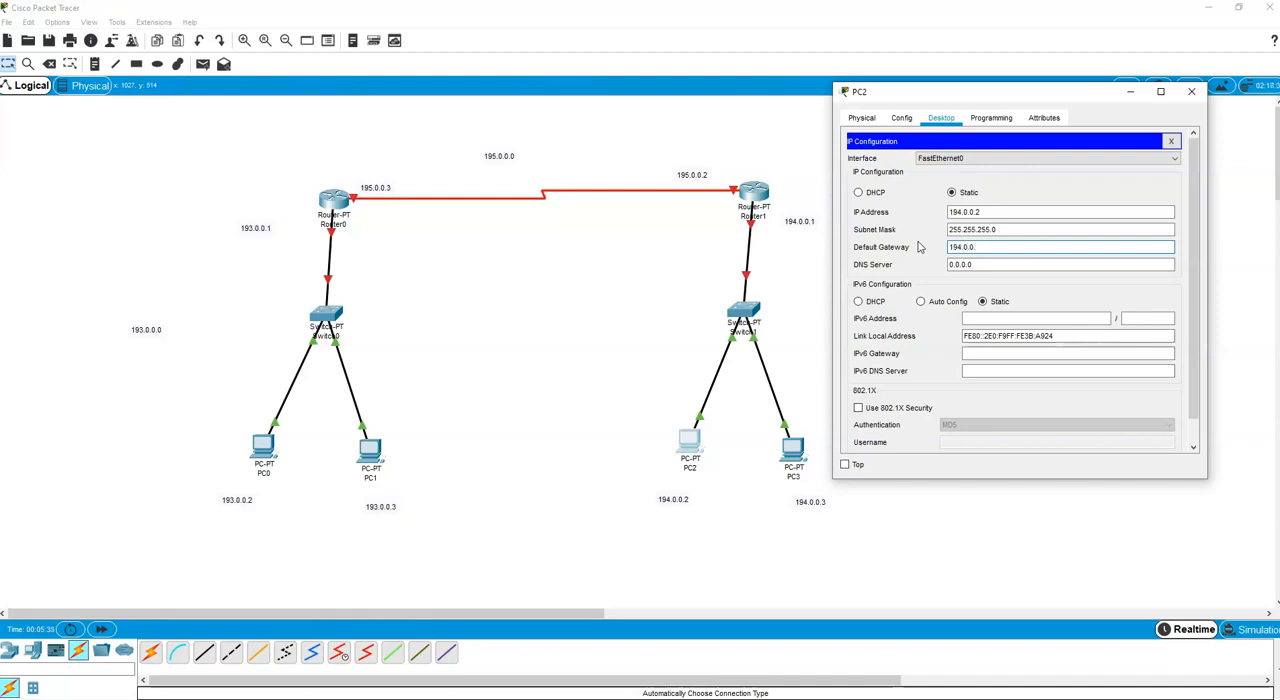
click(1191, 91)
Configure PC3 with static IP address 194.0.0.3, subnet mask 255.255.255.0 and default gateway 194.0.0.1.
click(786, 452)
drag(563, 155, 970, 141)
click(970, 162)
click(910, 195)
click(1022, 258)
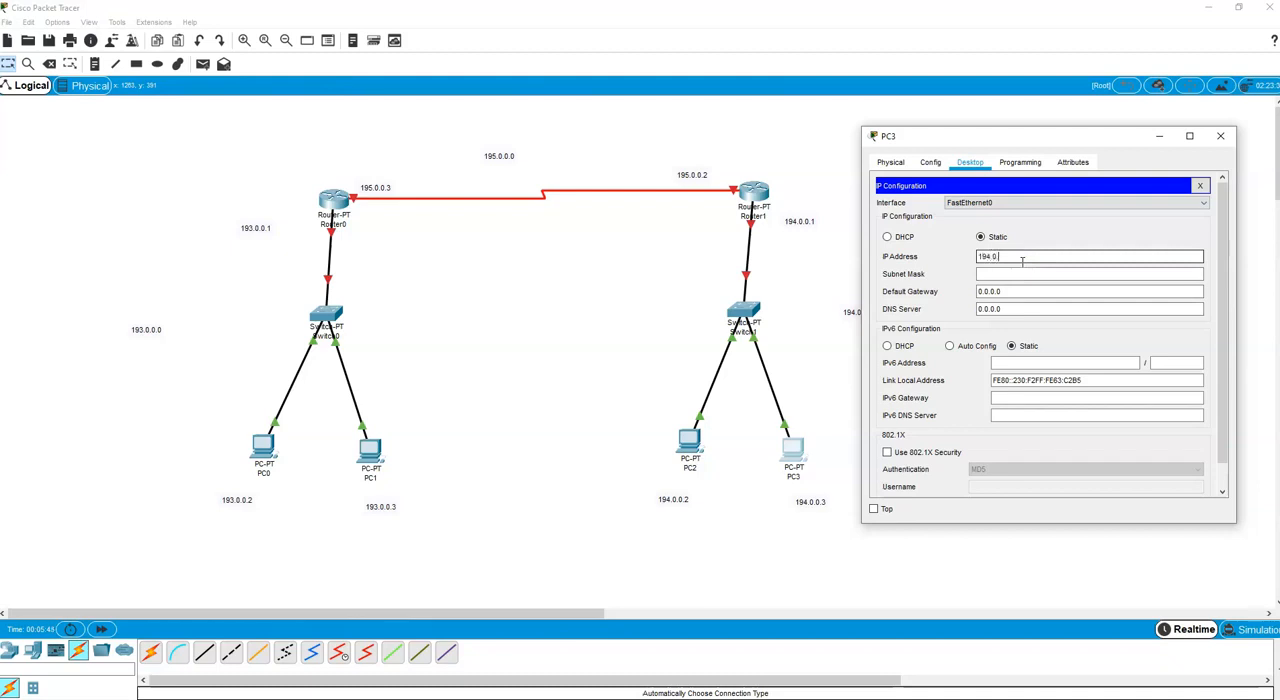
text(194.0.0.3)
click(1023, 274)
drag(1010, 291, 957, 294)
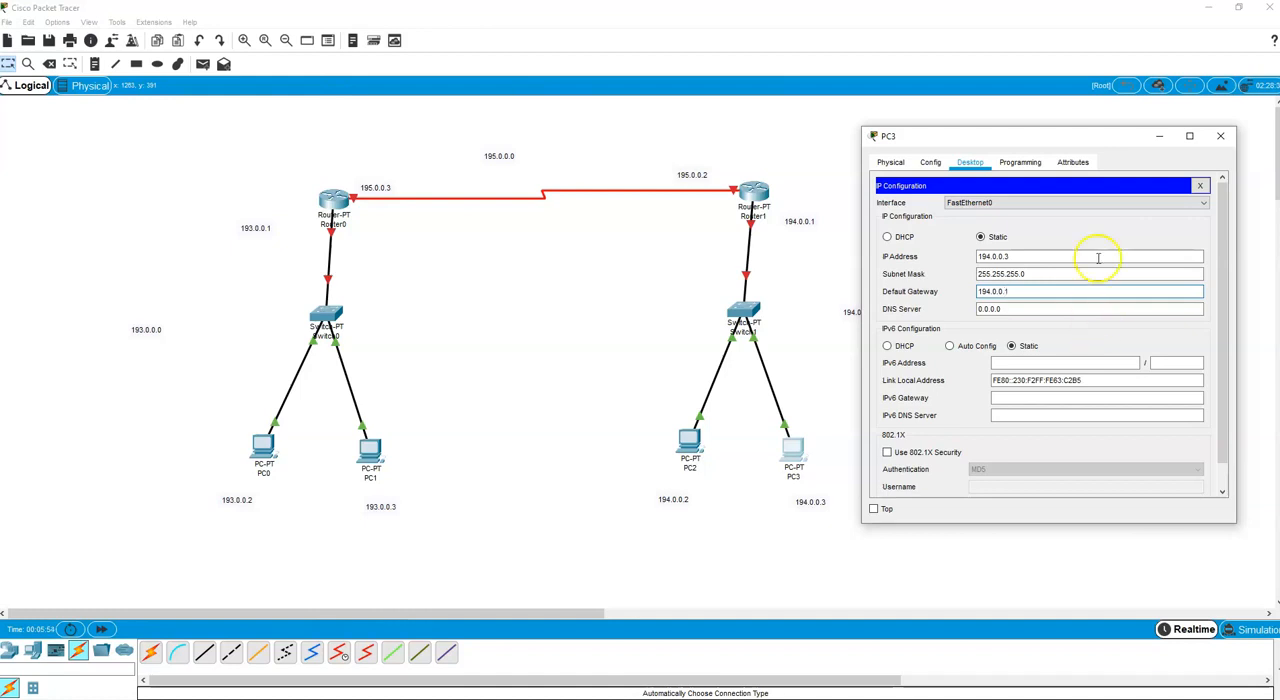
click(1221, 136)
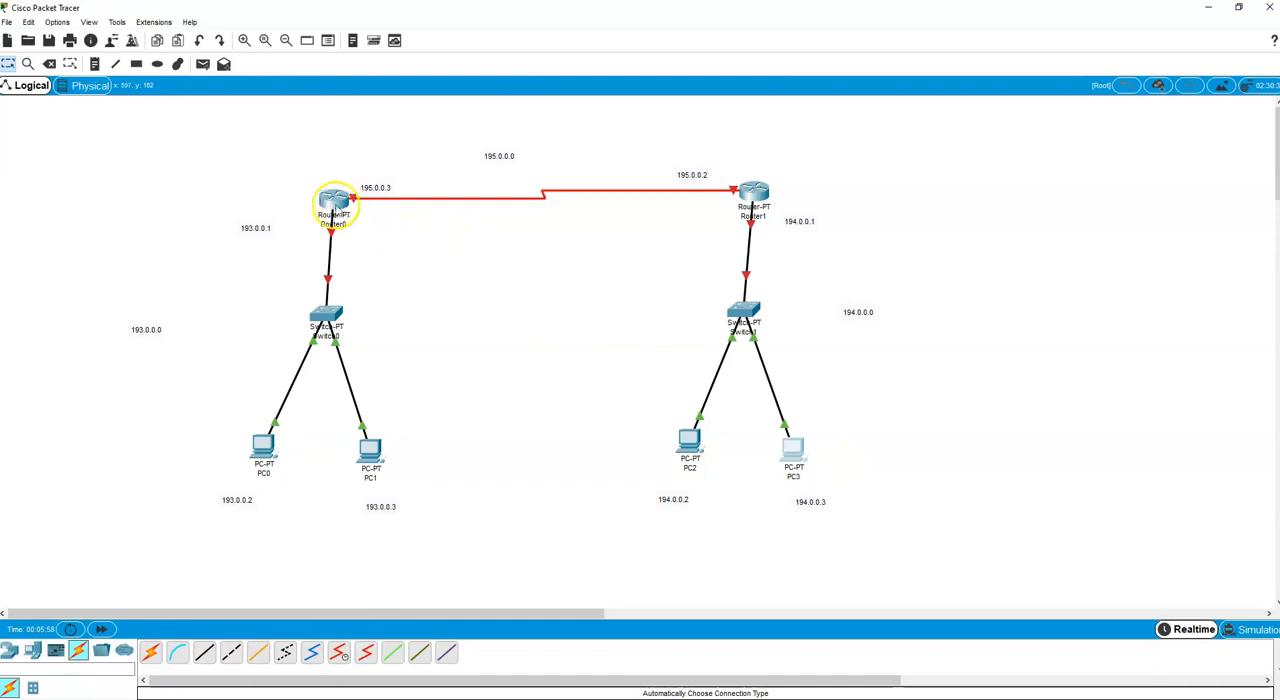
Assign IP address 193.0.0.1 with subnet mask 255.255.255.0 to Router0's FastEthernet0/0 interface.
click(333, 205)
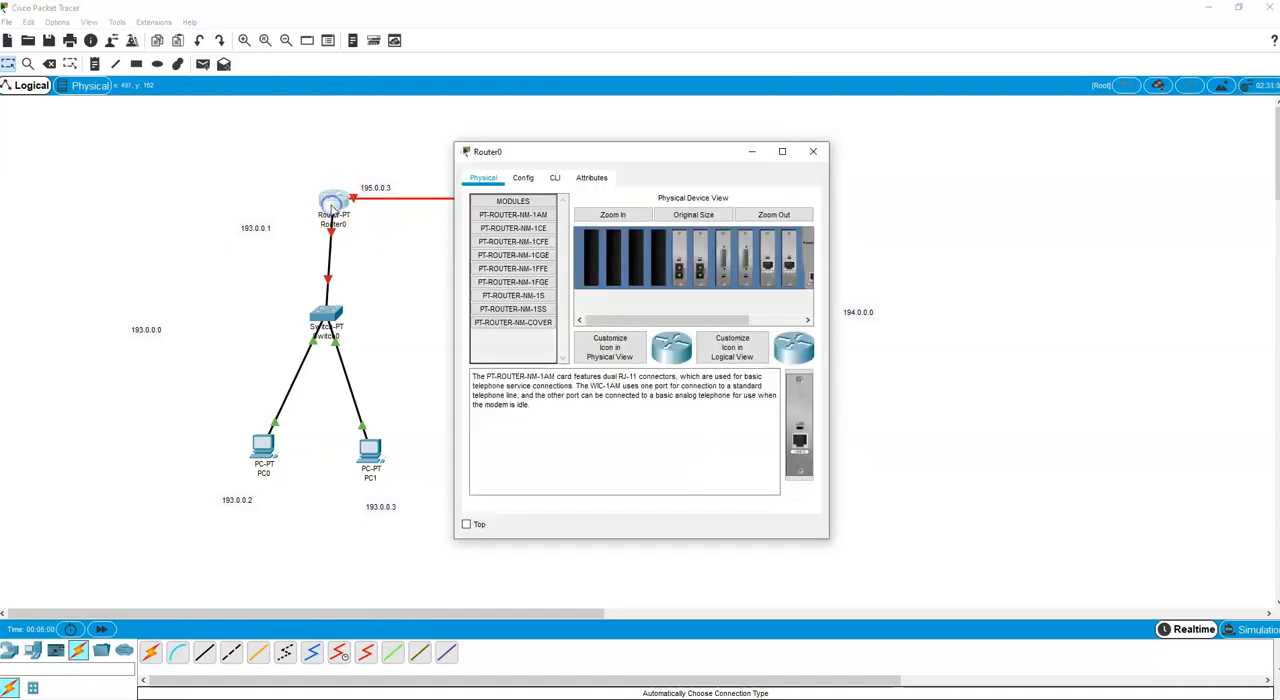
click(525, 178)
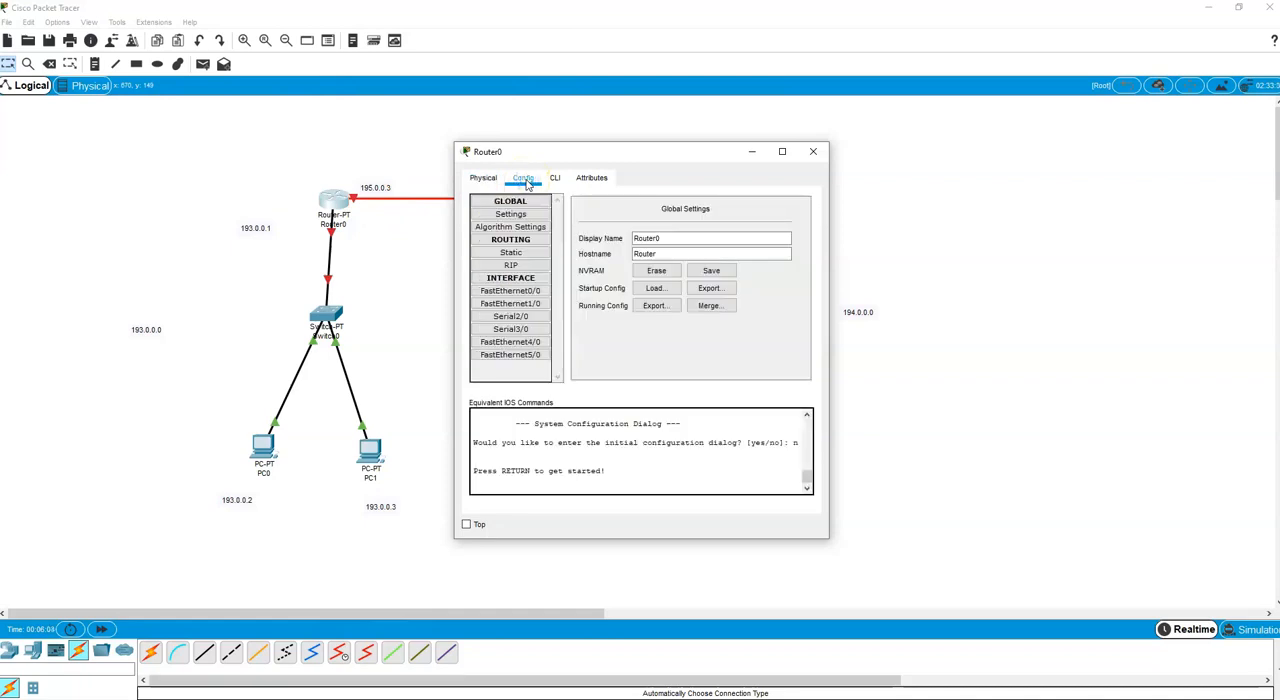
click(518, 290)
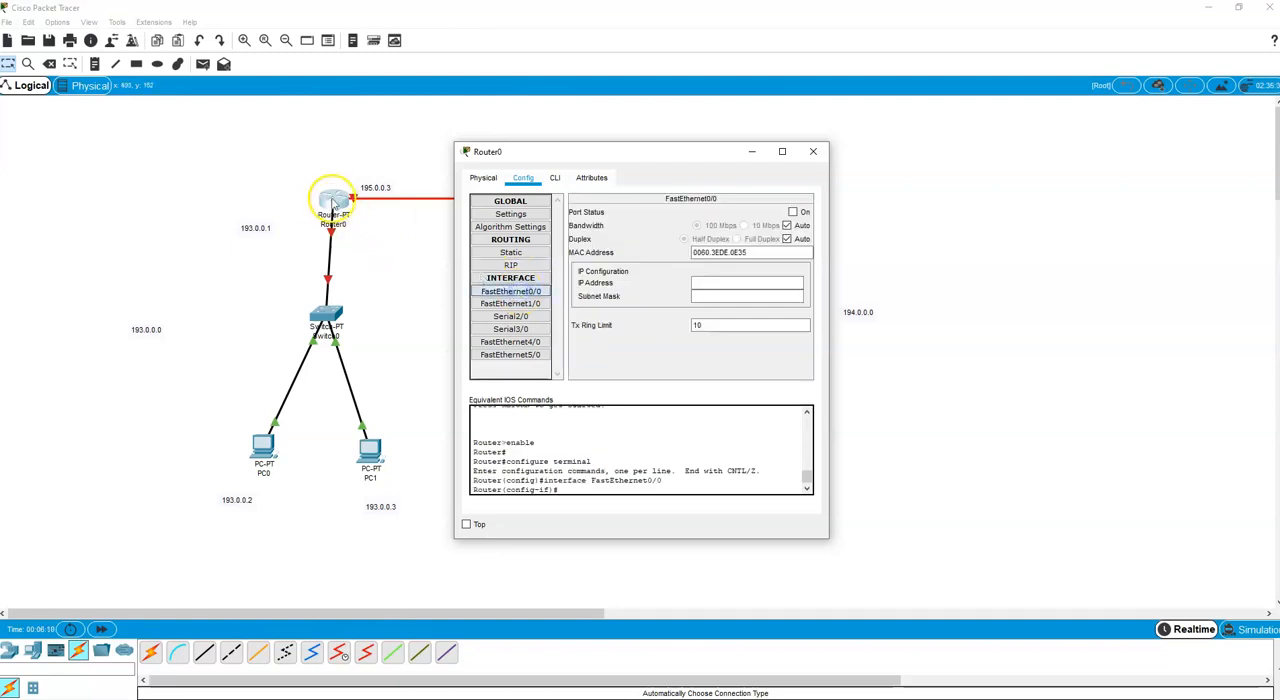
click(697, 283)
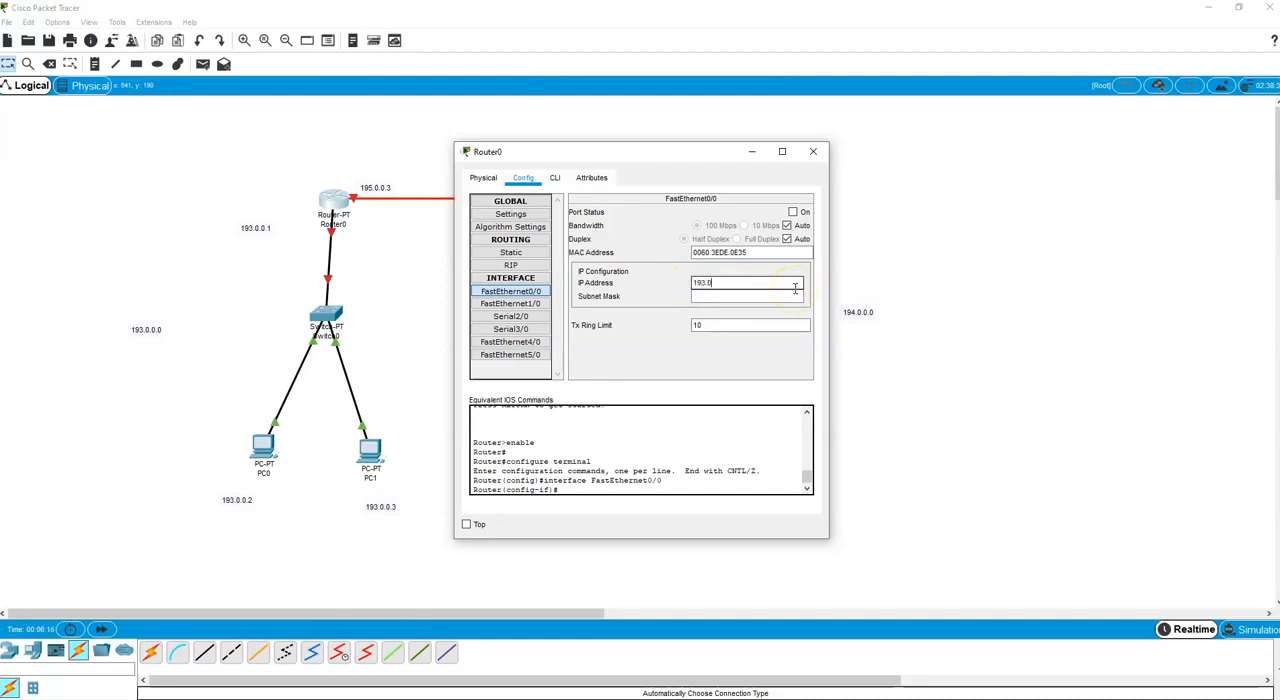
click(772, 298)
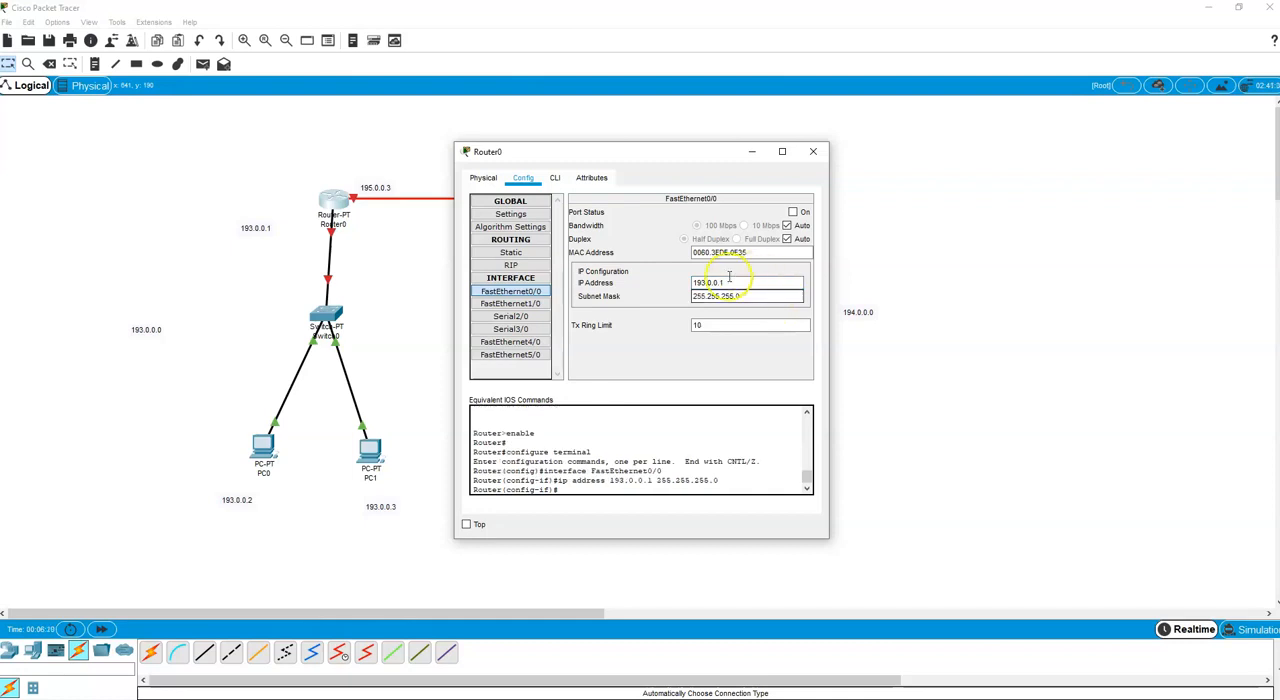
Turn on Router0's FastEthernet0/0 port and fast-forward the network time.
click(792, 212)
click(793, 213)
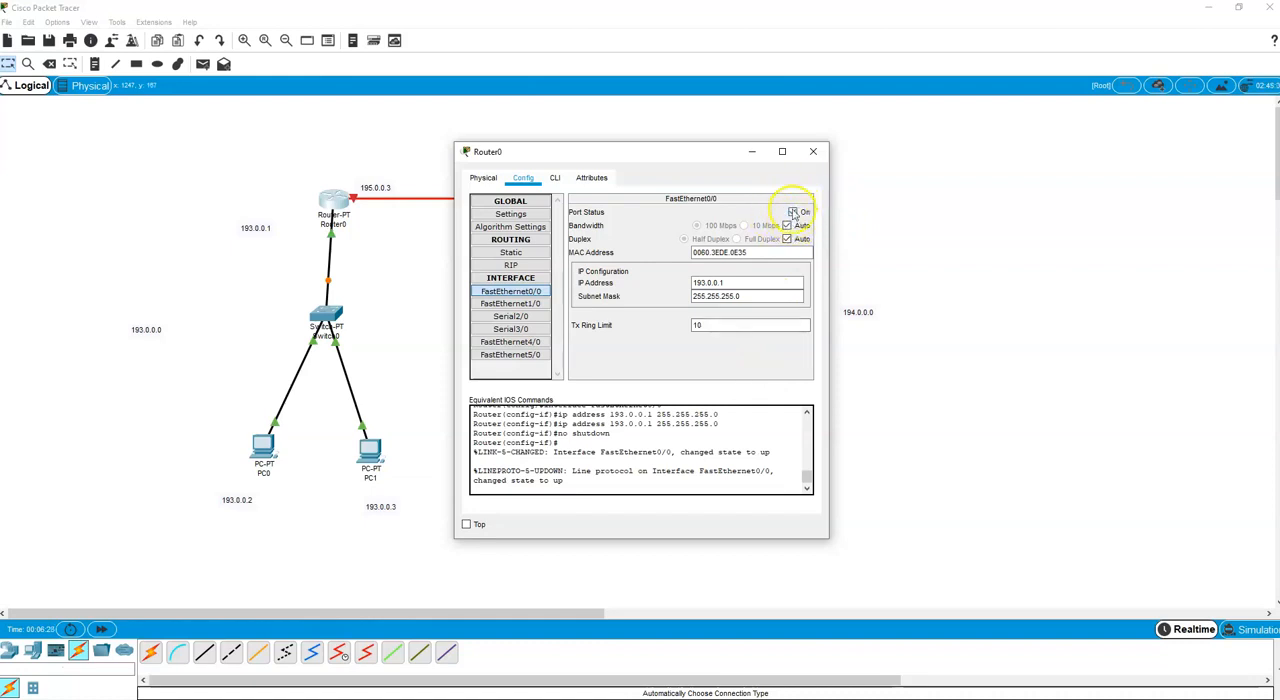
click(813, 151)
click(101, 629)
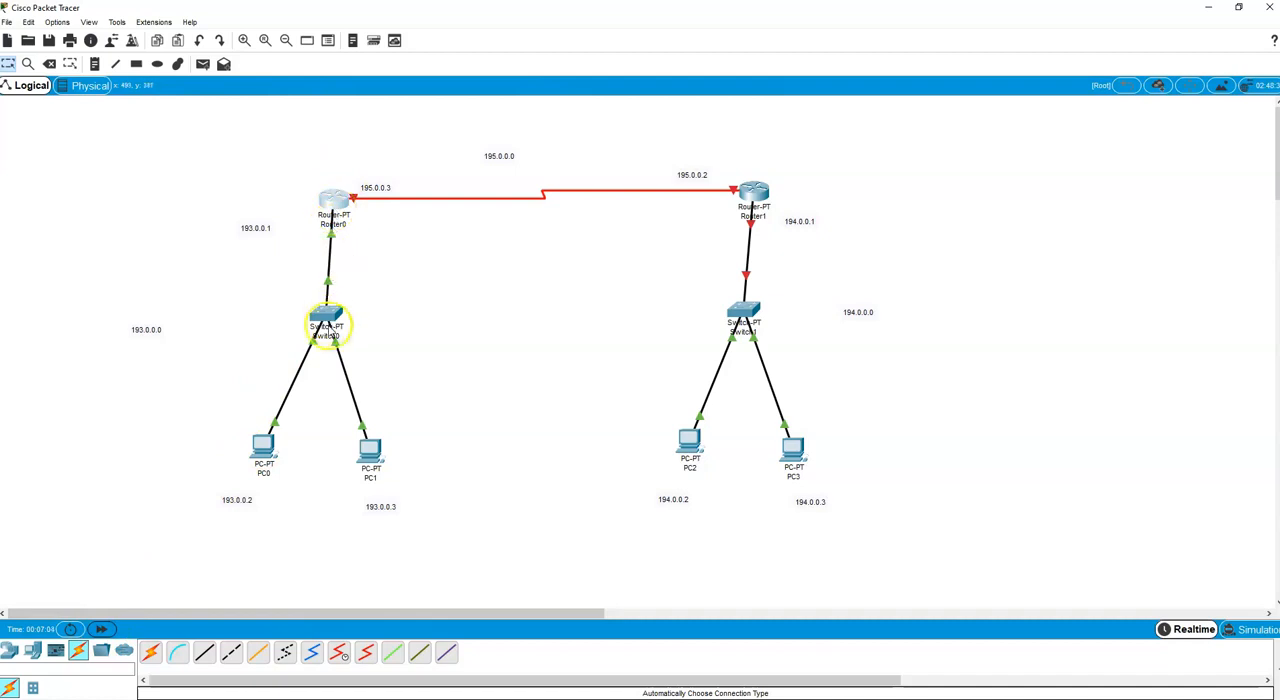
Assign IP address 194.0.0.1 with subnet mask 255.255.255.0 to Router1's FastEthernet0/0 interface.
click(757, 196)
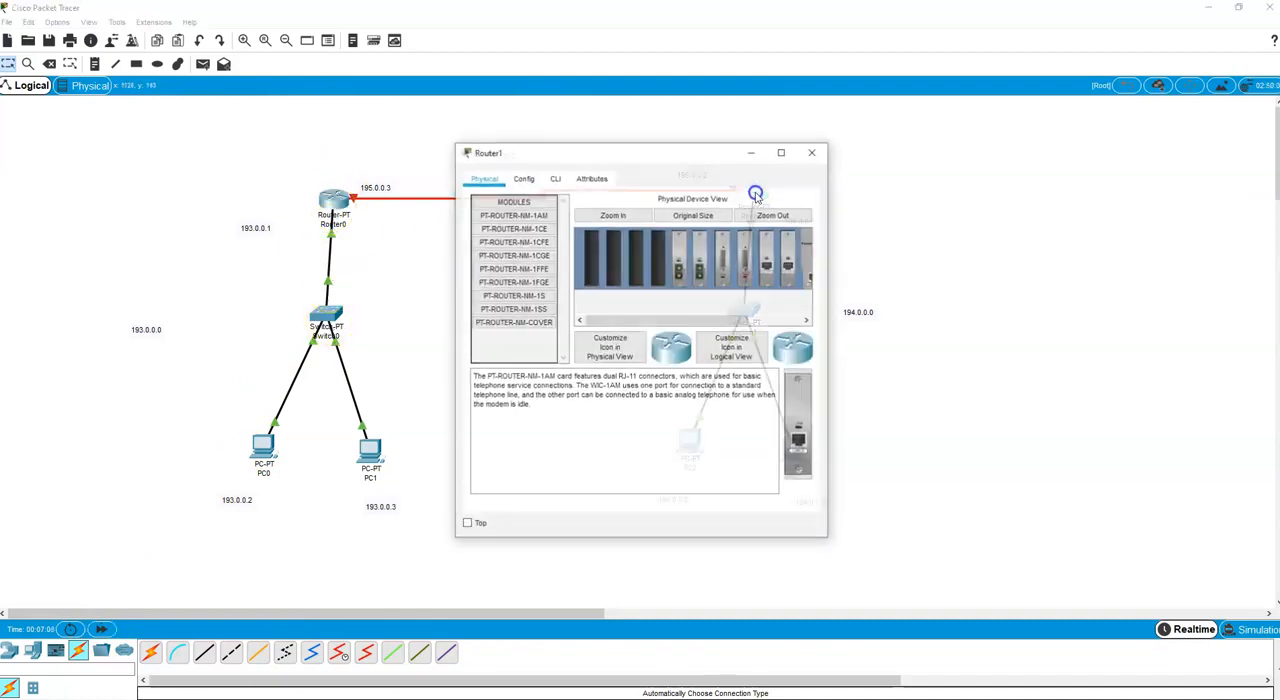
click(521, 178)
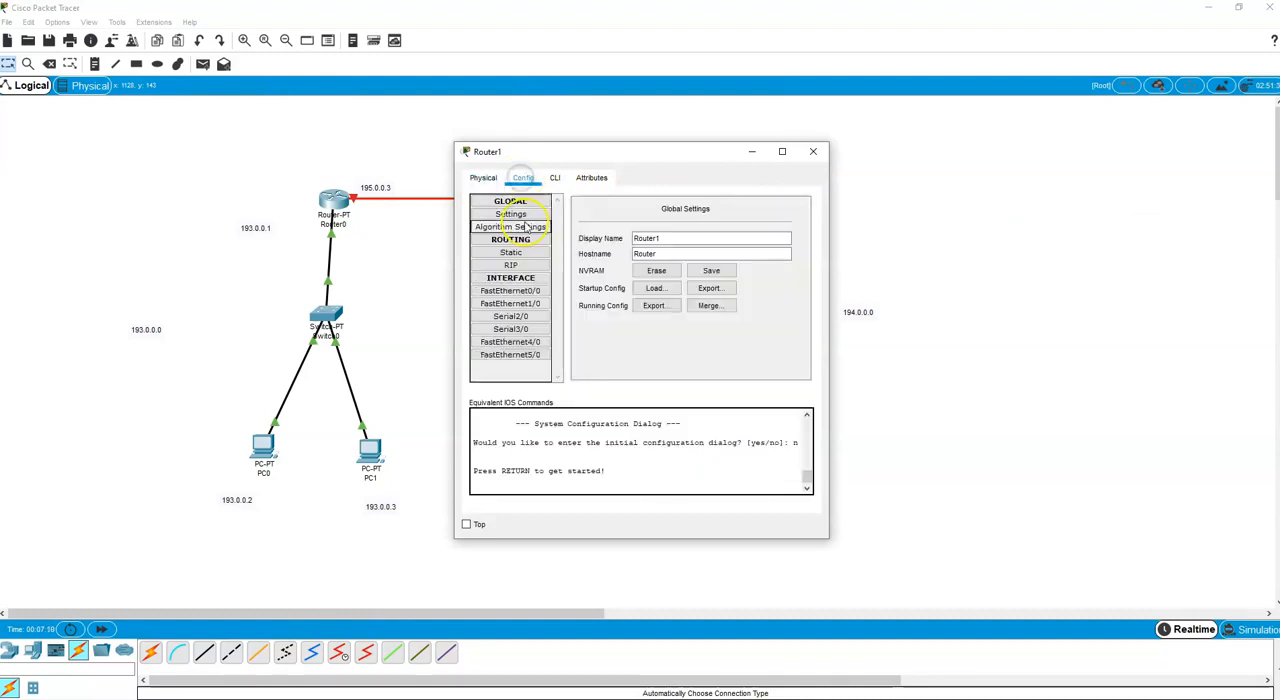
click(520, 291)
drag(705, 158, 1135, 147)
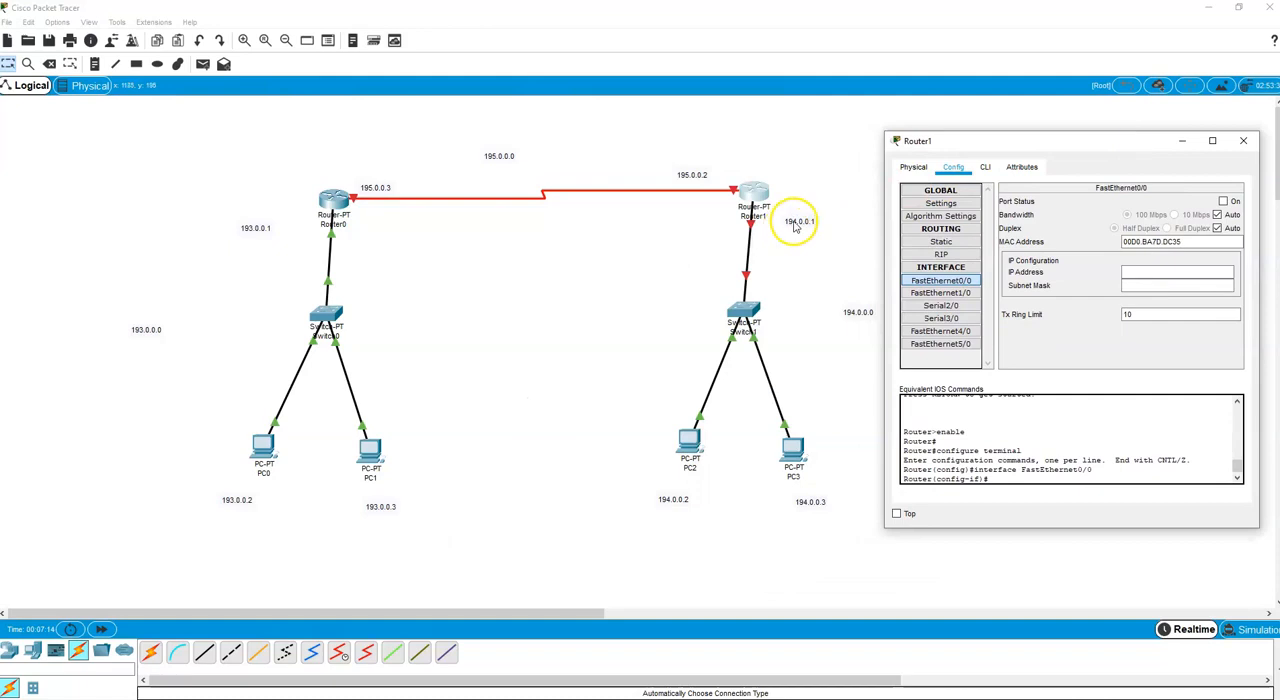
click(1128, 273)
text(194.0.0.1)
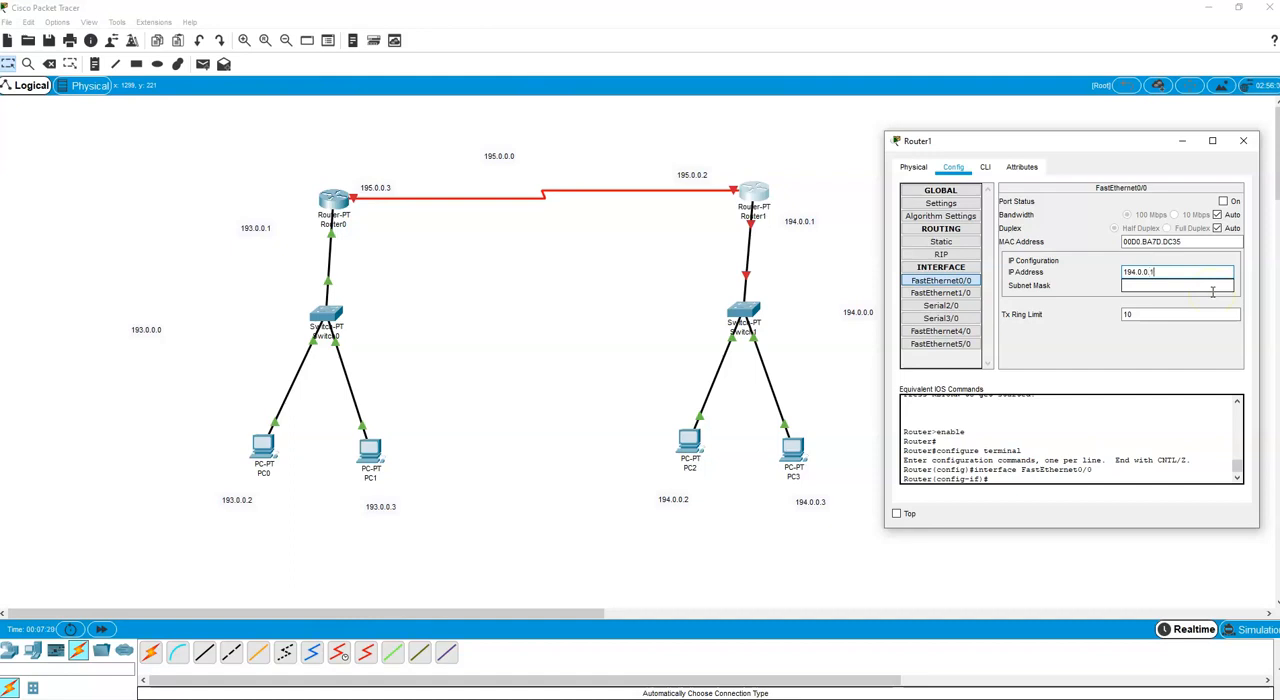
click(1208, 288)
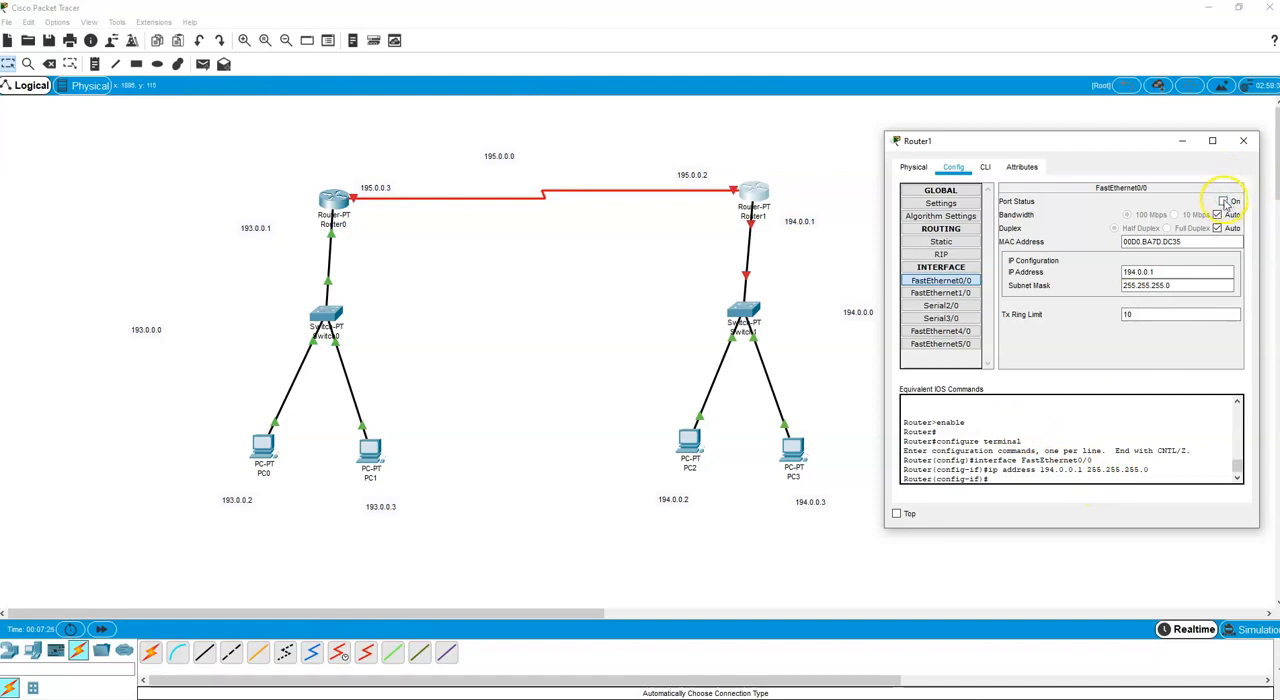
Turn on Router1's FastEthernet0/0 port and fast-forward the network time.
click(1224, 201)
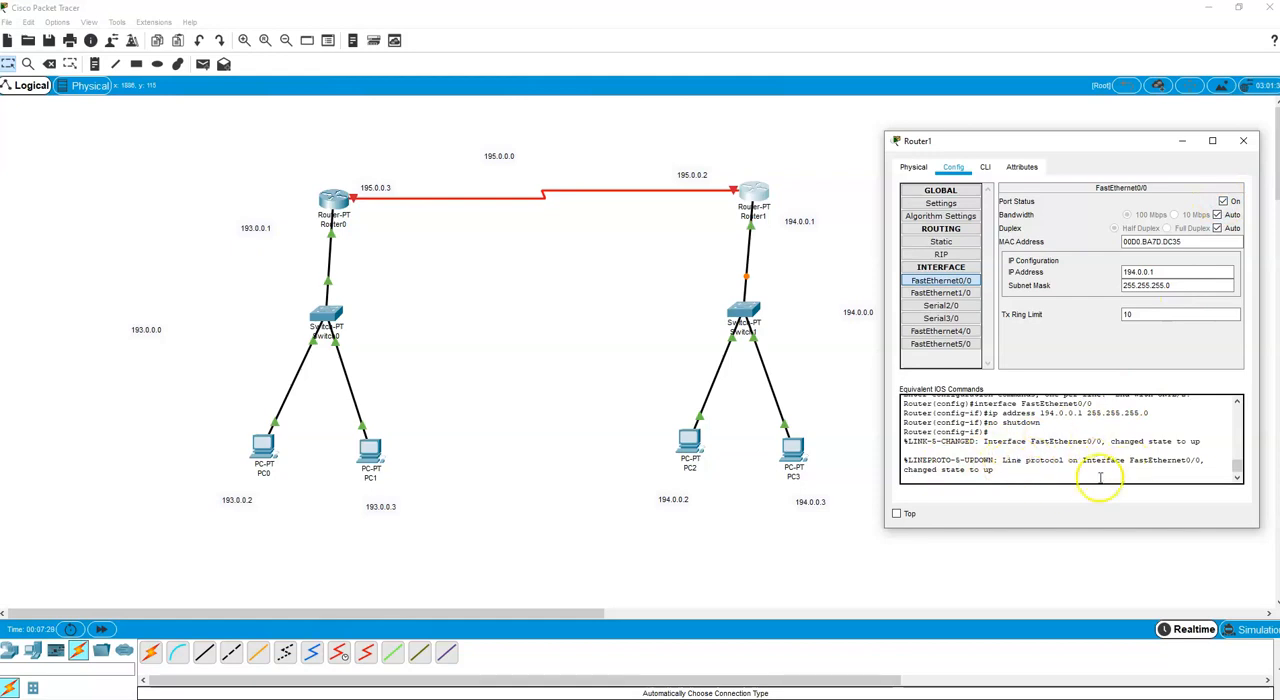
click(1244, 141)
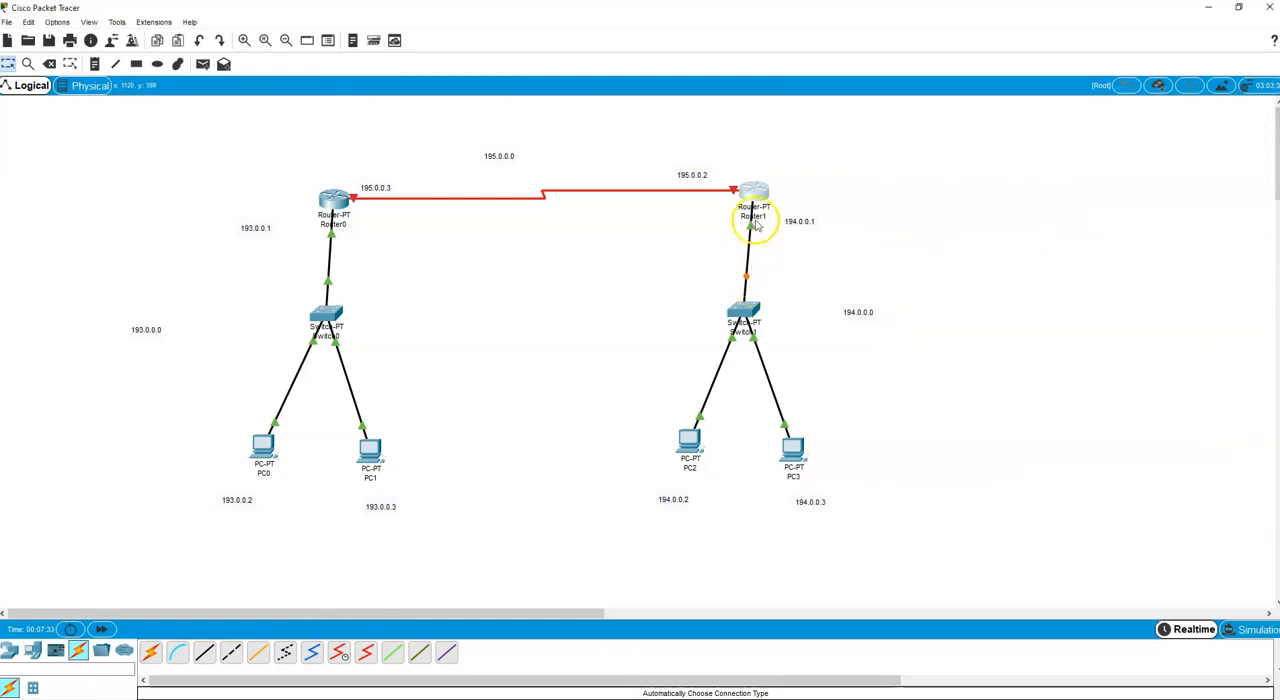
click(103, 632)
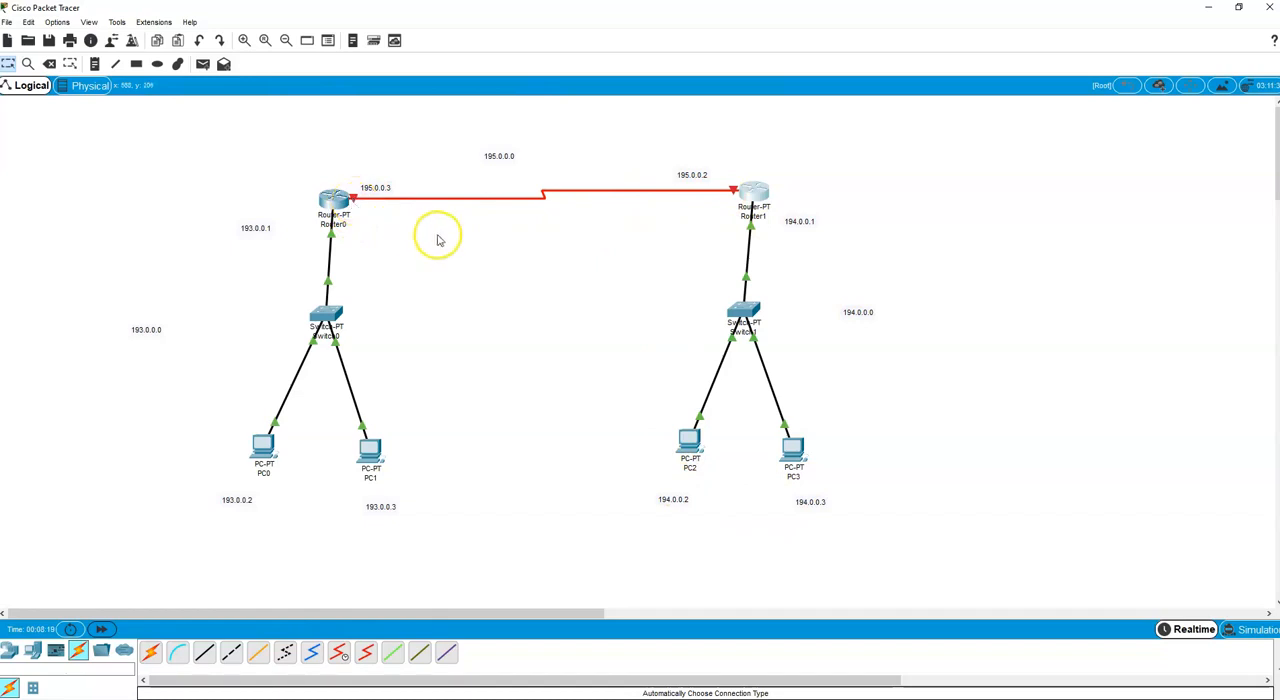
Examine the port summaries of Router0, Router1 and the PCs to check link status, IP addresses and gateways.
mouse_move(352, 203)
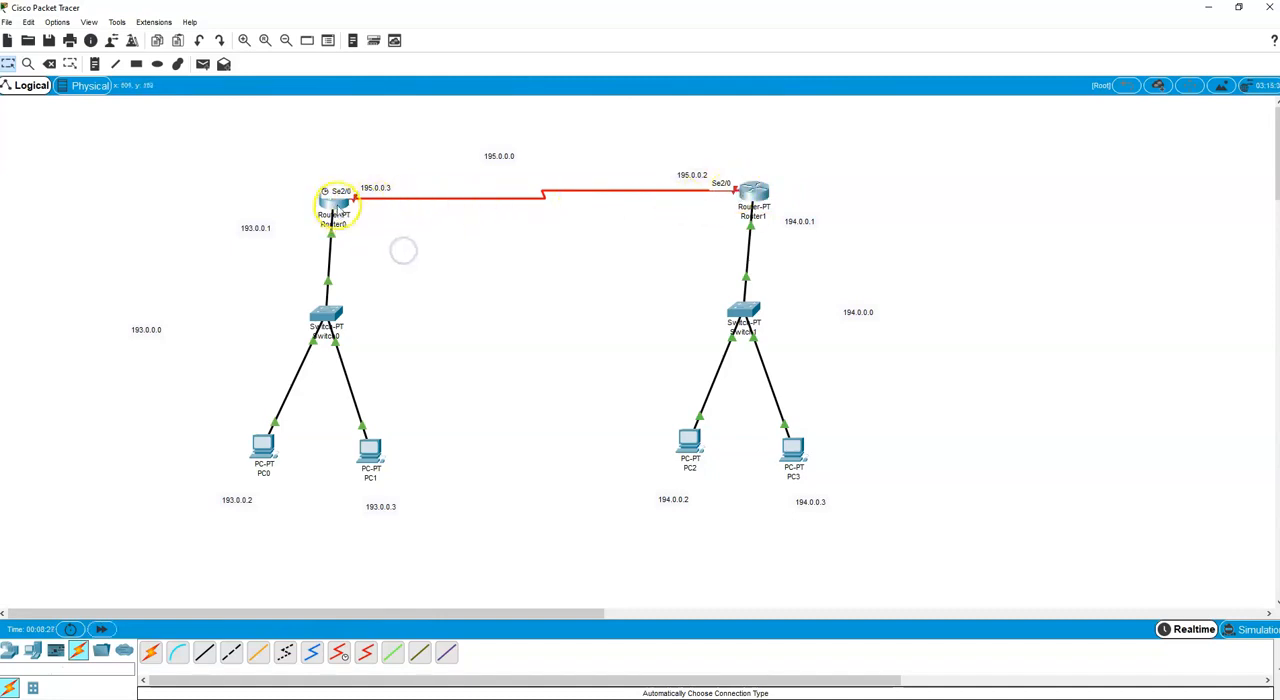
click(338, 207)
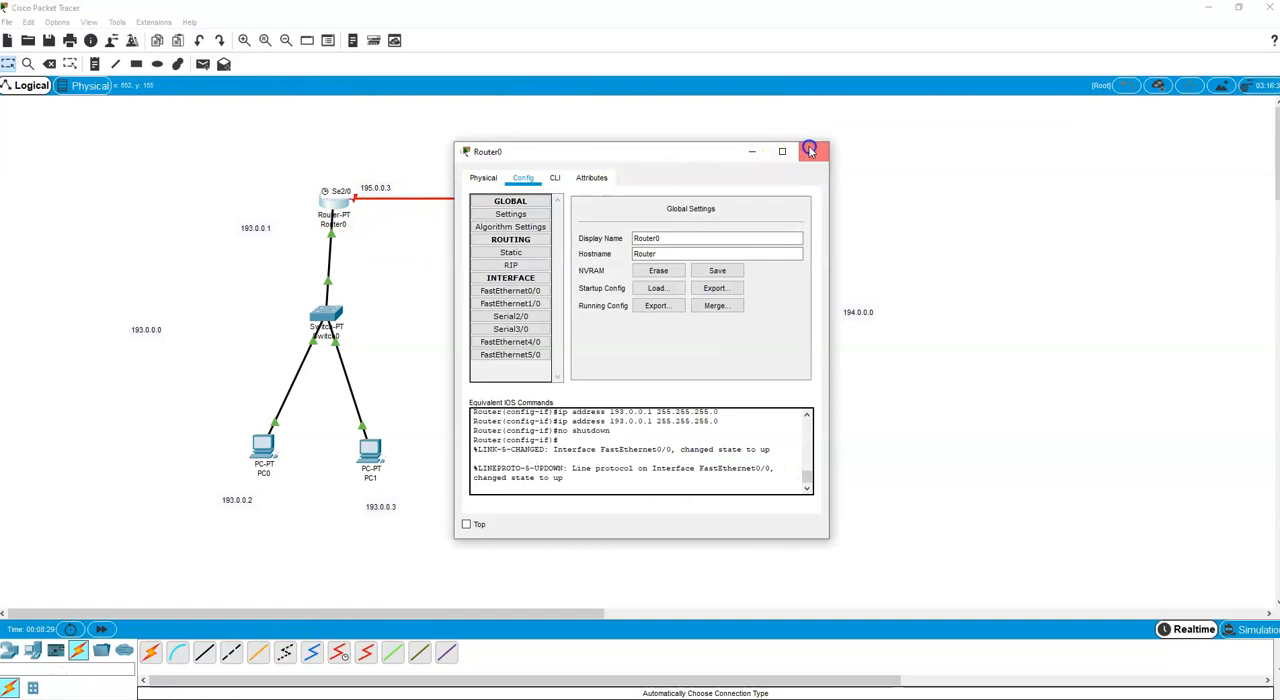
click(809, 147)
mouse_move(340, 208)
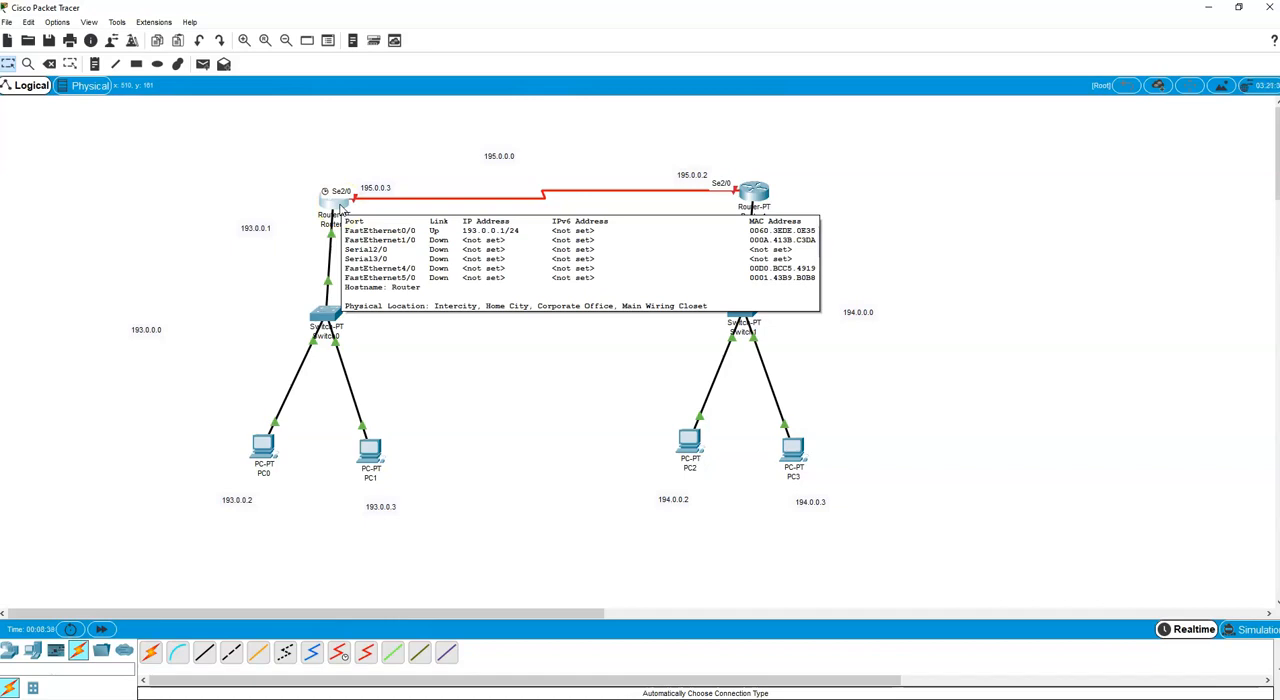
mouse_move(756, 197)
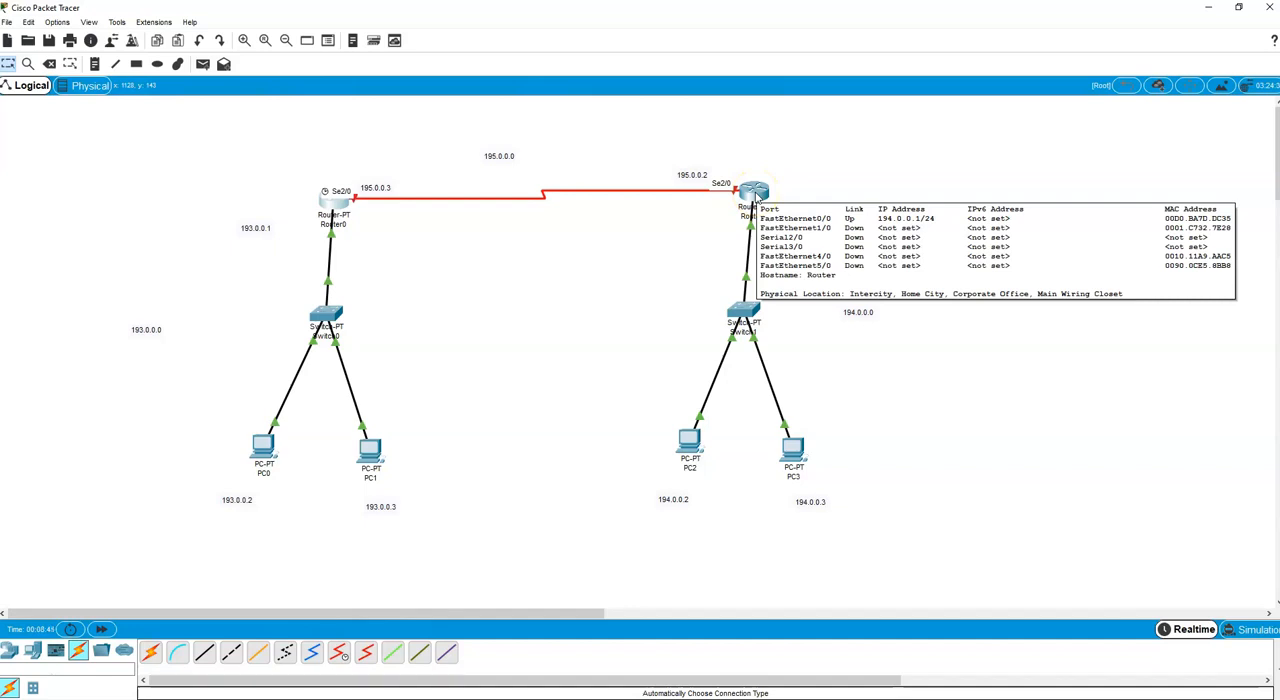
click(800, 467)
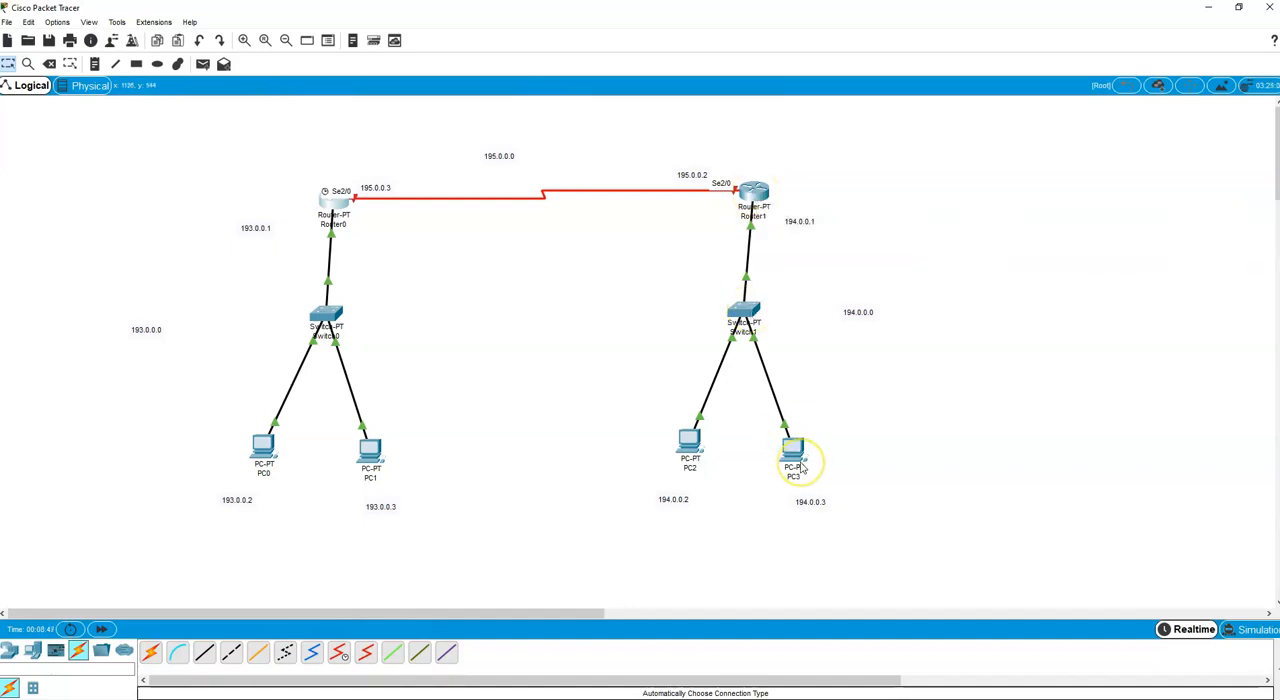
mouse_move(801, 467)
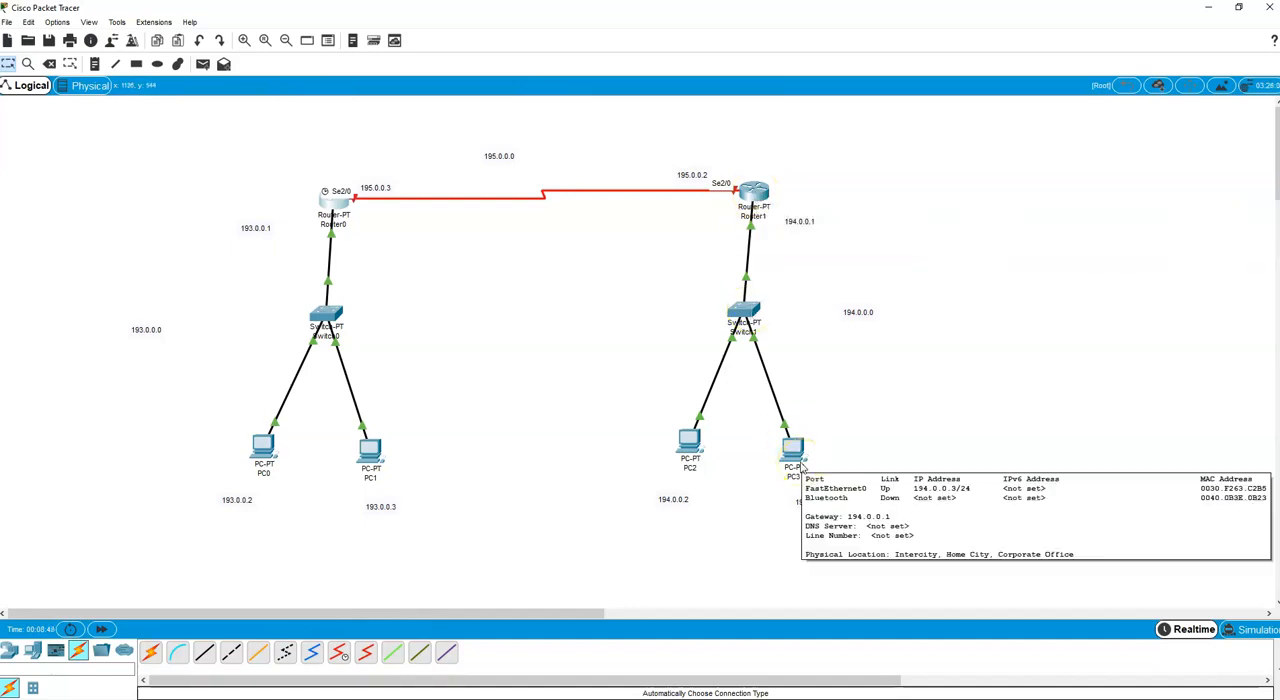
click(698, 452)
mouse_move(696, 456)
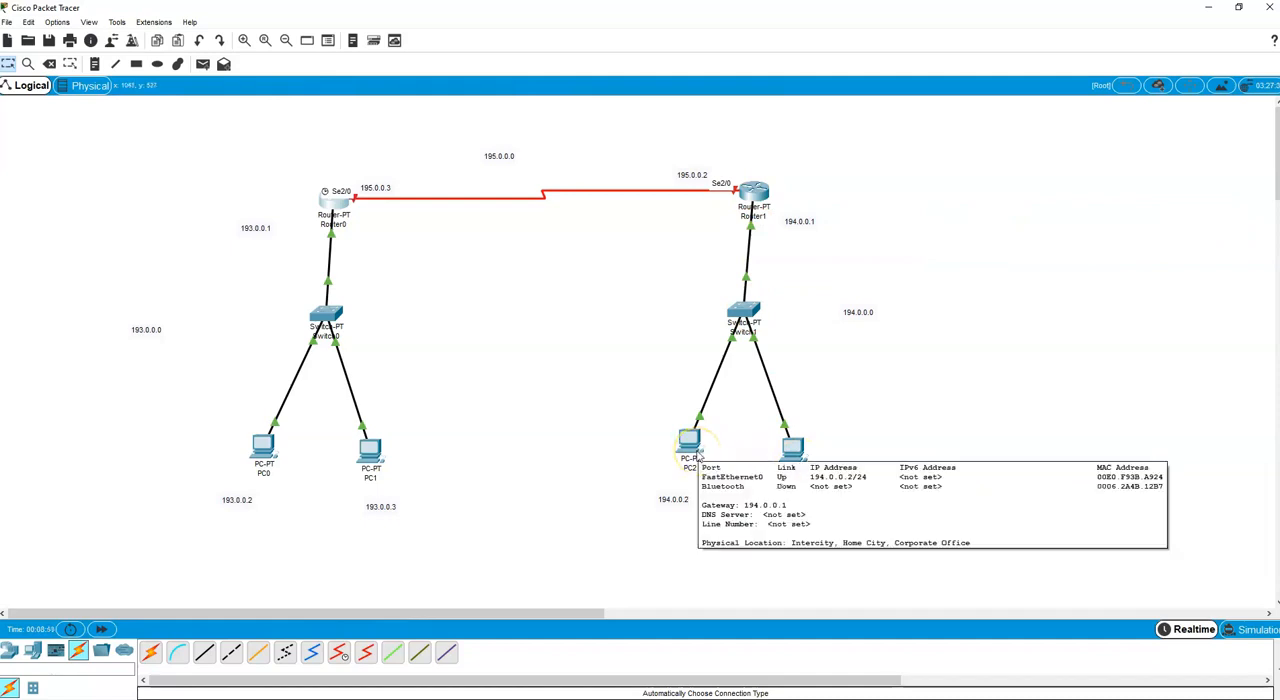
click(374, 452)
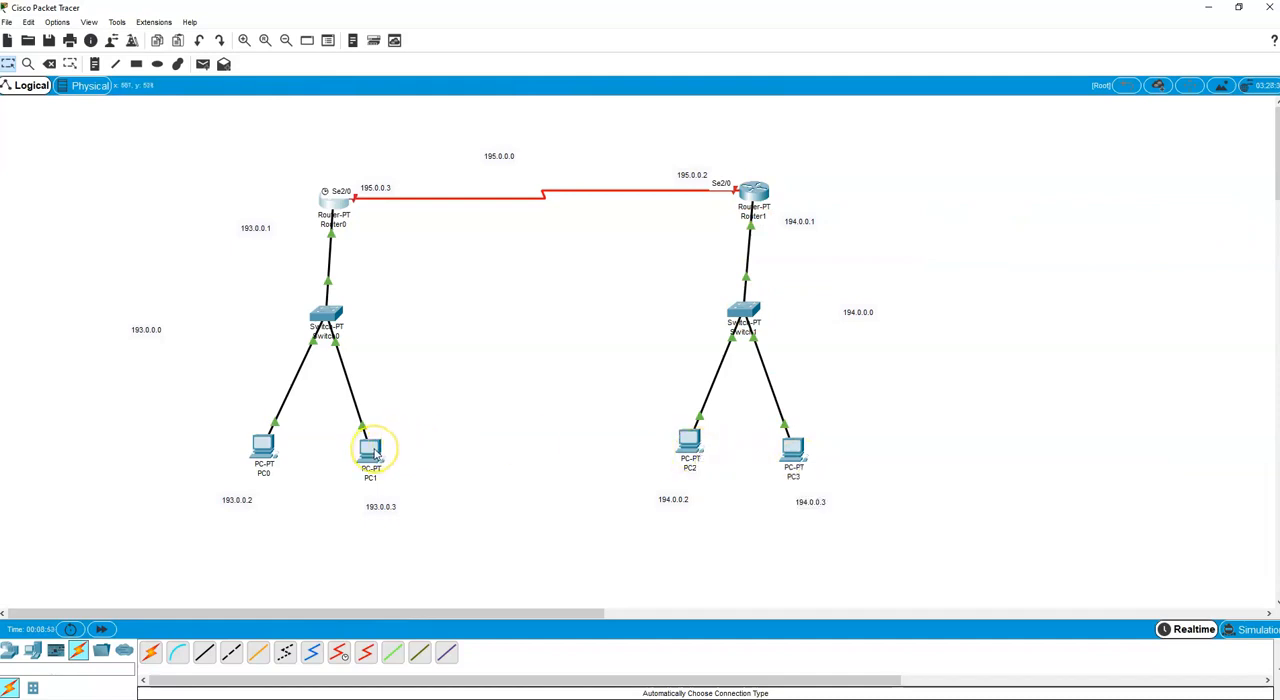
mouse_move(376, 456)
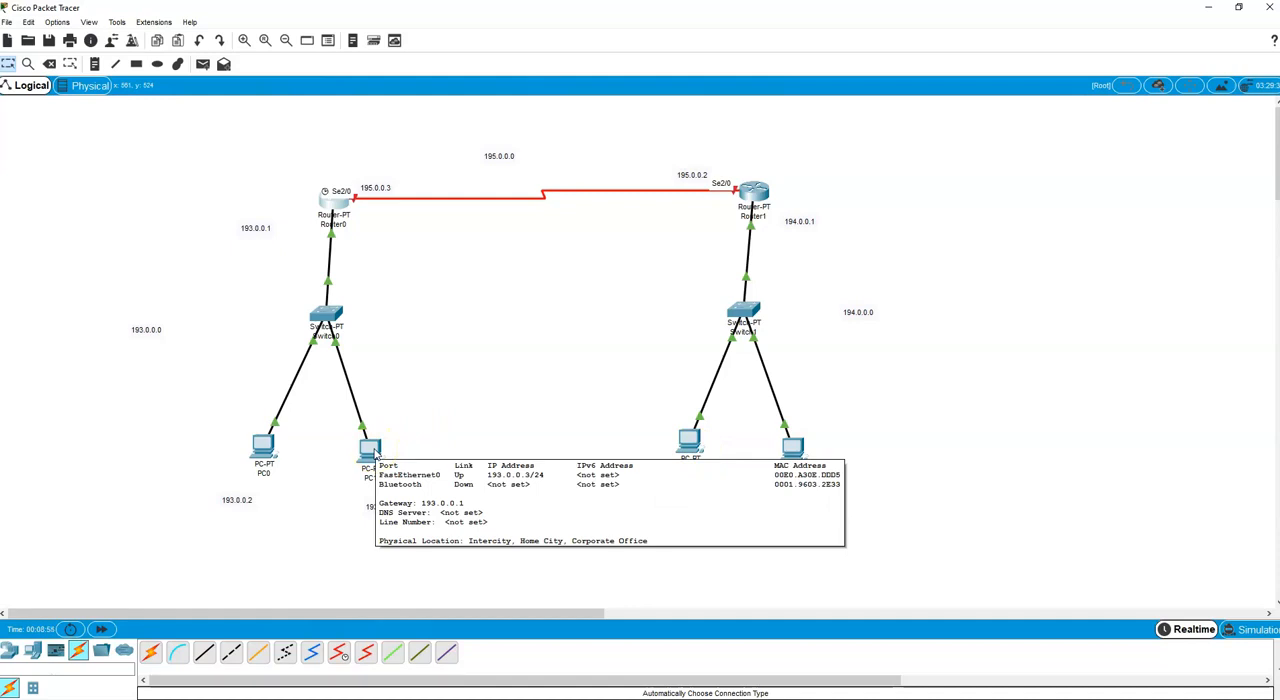
click(268, 453)
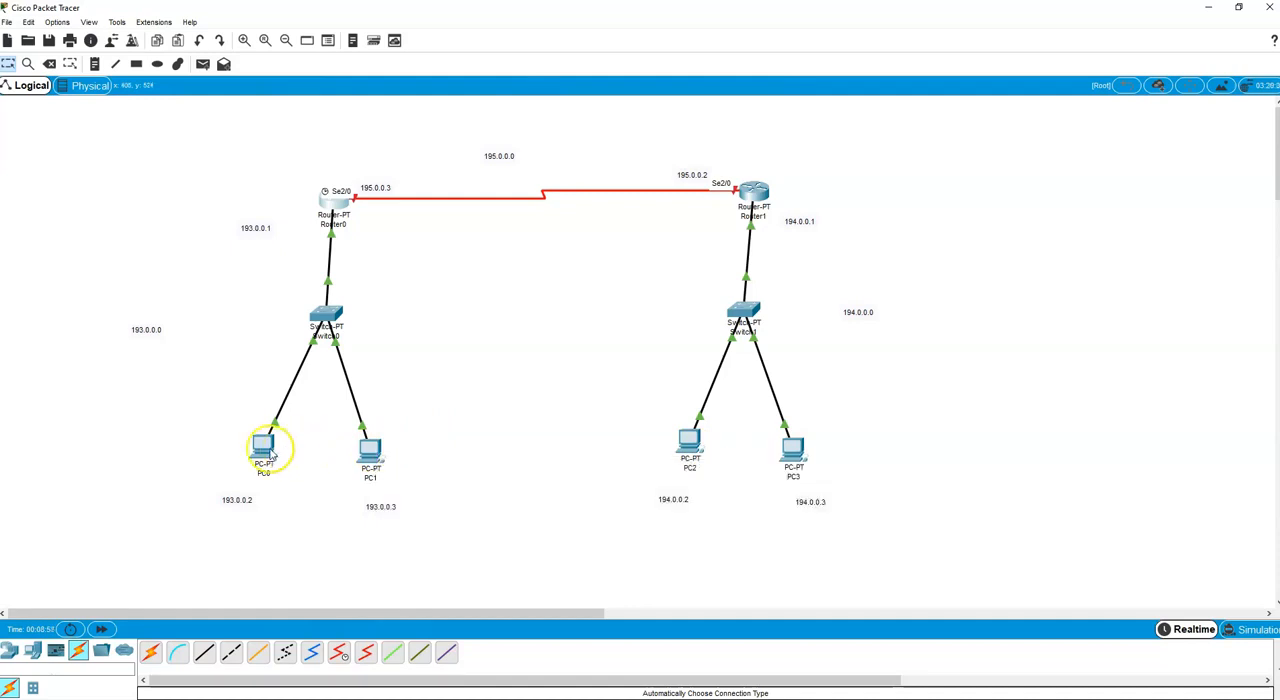
click(560, 345)
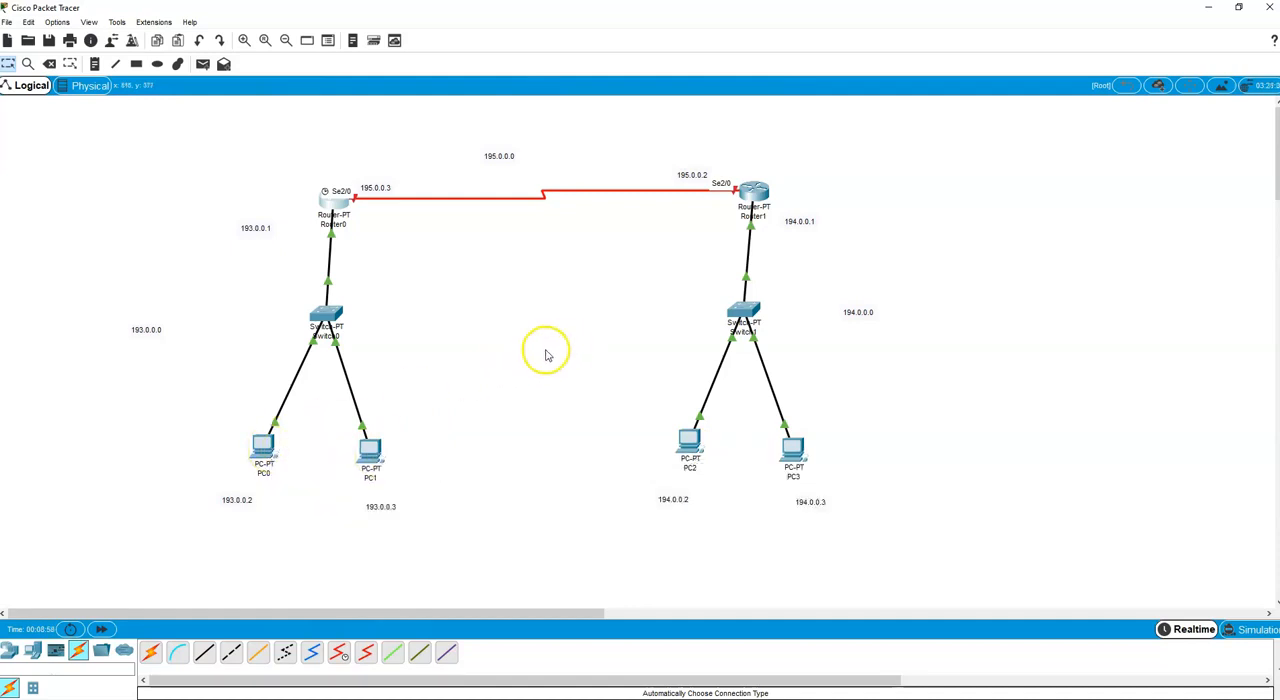
Move the labels 193.0.0.1, 193.0.0.2, 193.0.0.3, 194.0.0.2 and 194.0.0.3 closer to their devices, and shift the 194.0.0.0 label slightly down.
drag(250, 227, 273, 219)
drag(236, 506, 229, 502)
drag(379, 508, 378, 498)
drag(665, 500, 679, 490)
click(822, 503)
drag(824, 506, 817, 497)
drag(868, 317, 870, 332)
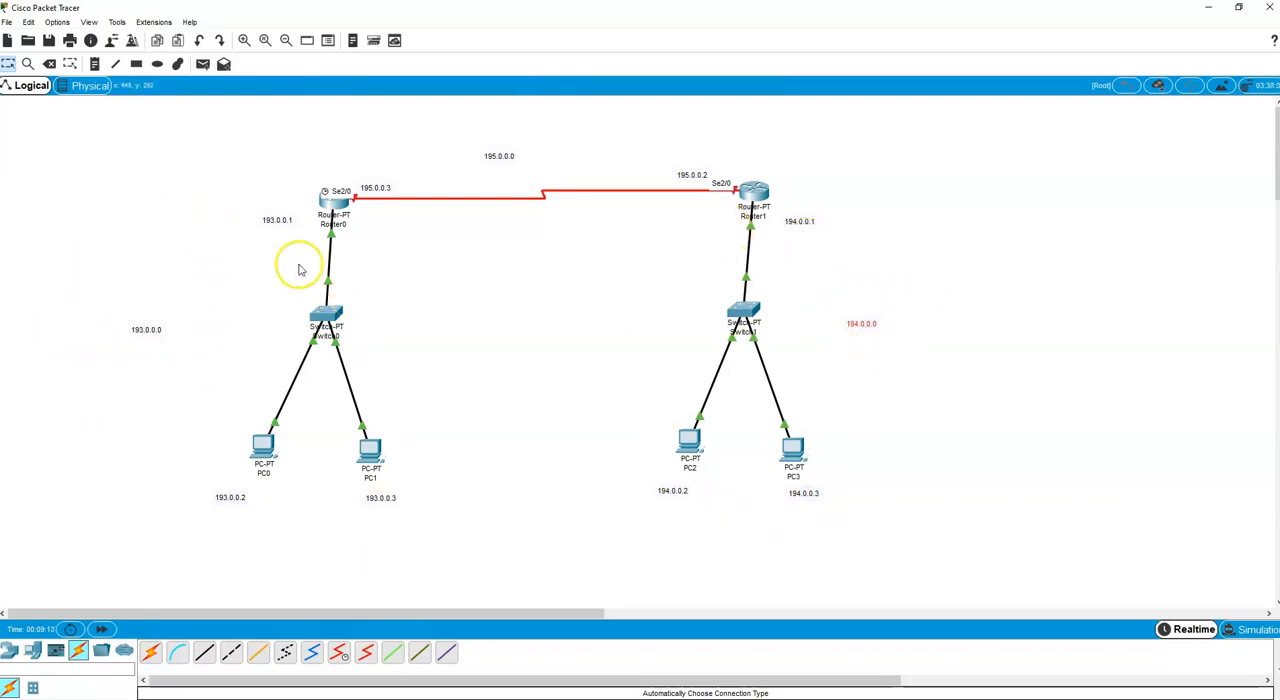
Assign IP address 195.0.0.3 with subnet mask 255.255.255.0 to Router0's Serial2/0 interface and turn its port on.
click(340, 203)
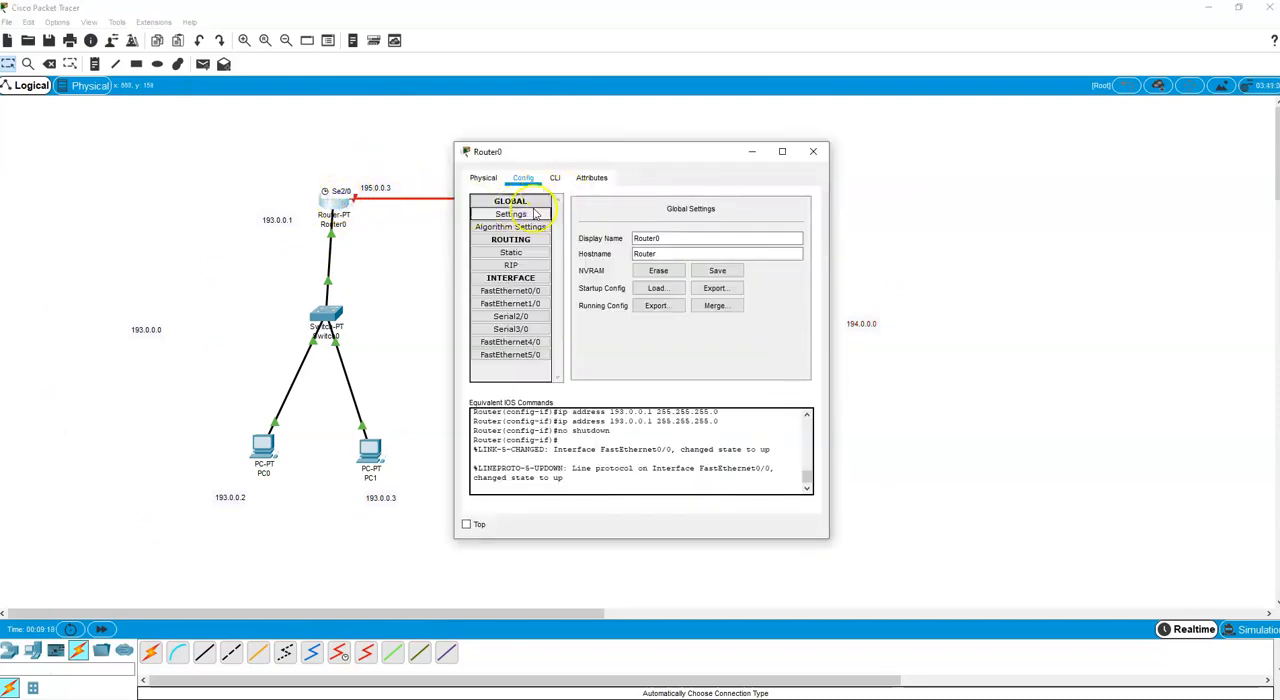
click(514, 316)
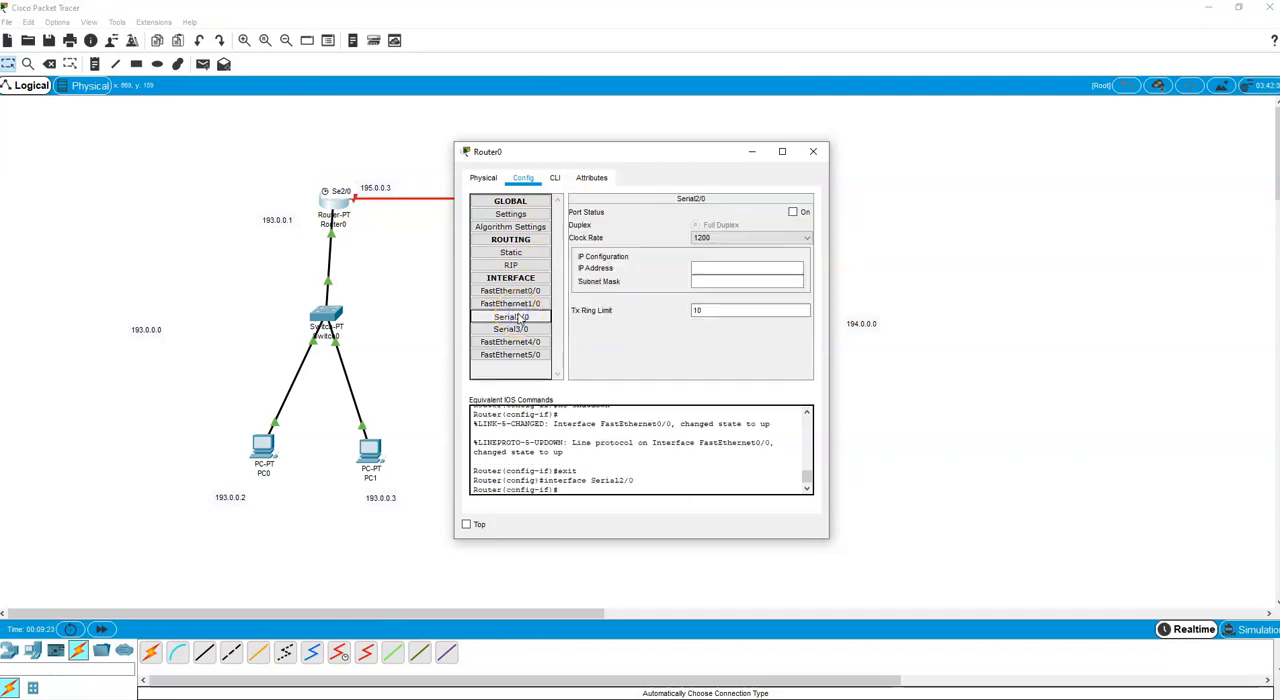
click(712, 270)
click(713, 270)
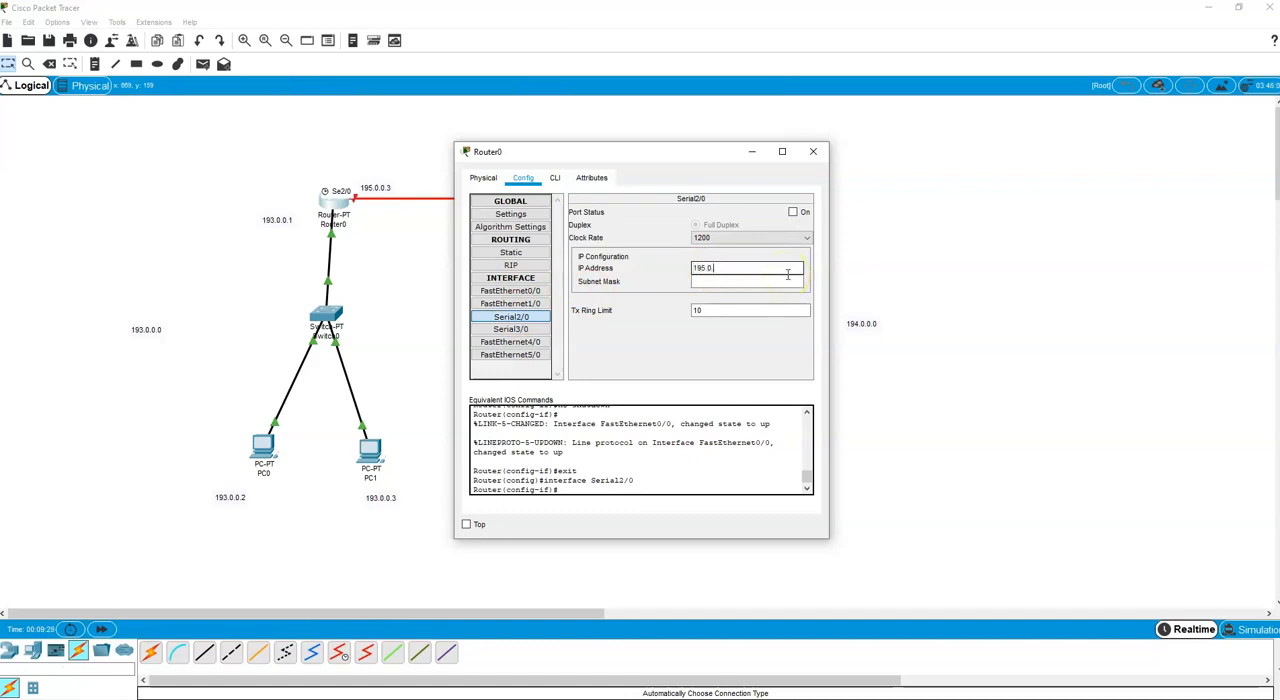
click(766, 281)
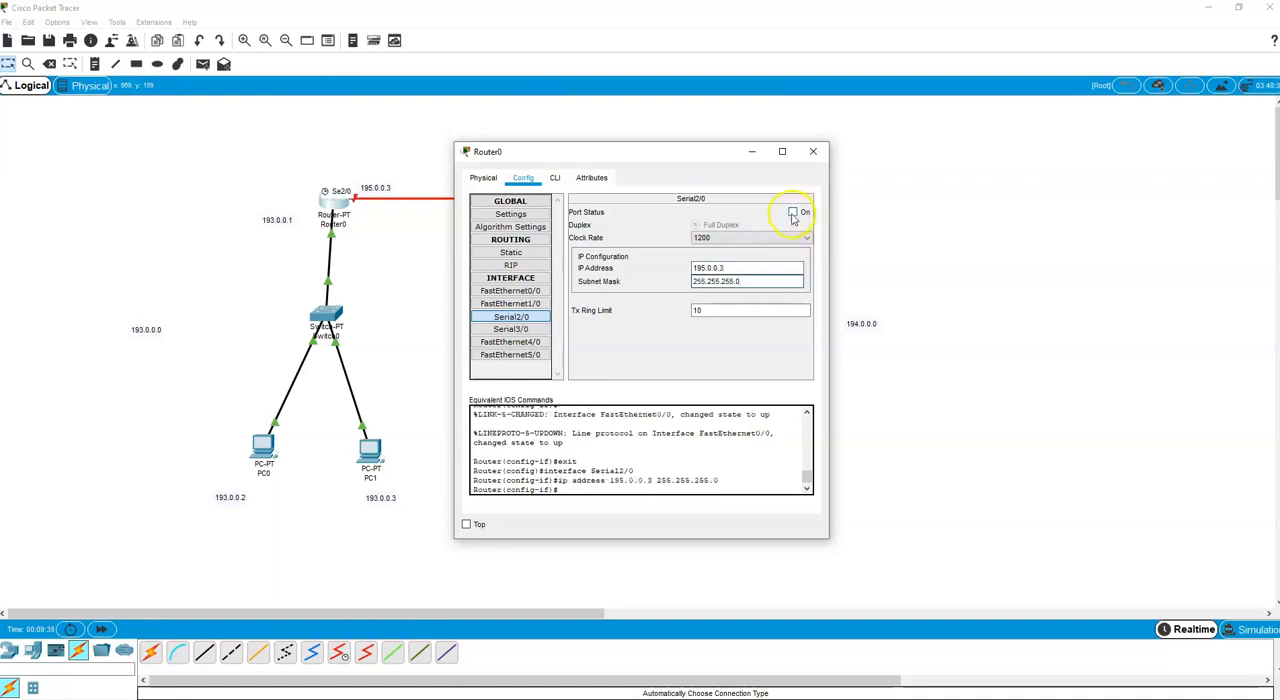
click(792, 213)
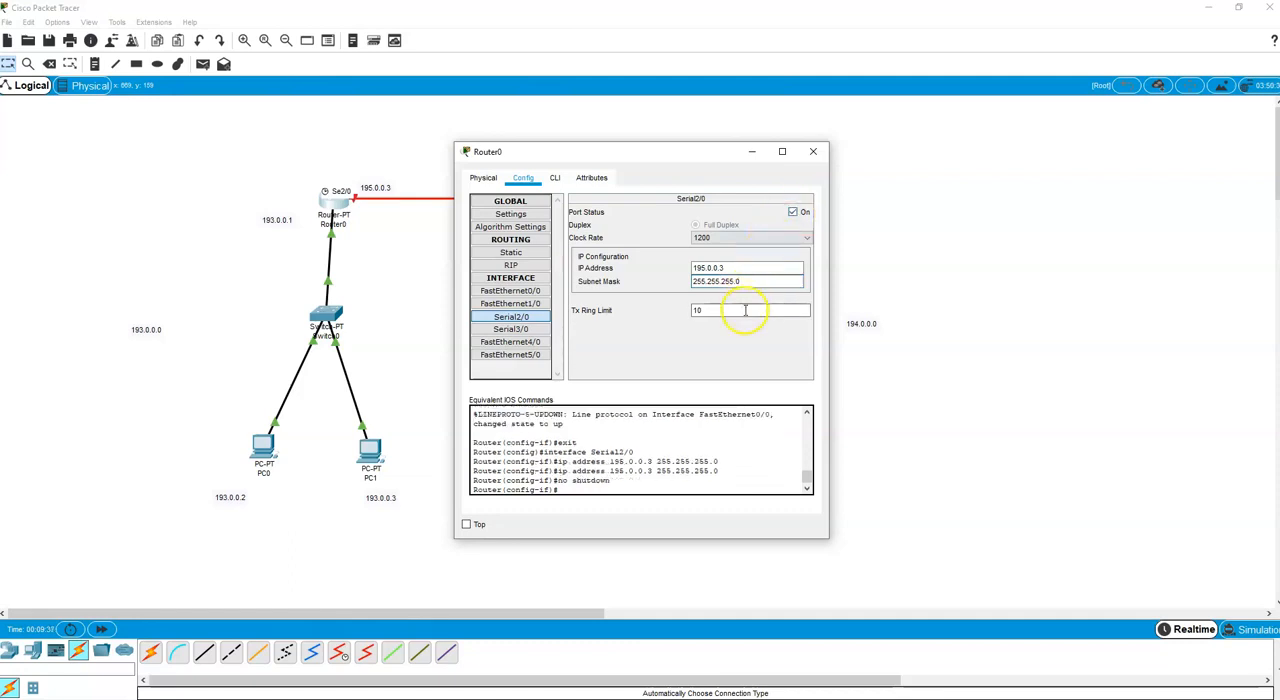
click(812, 152)
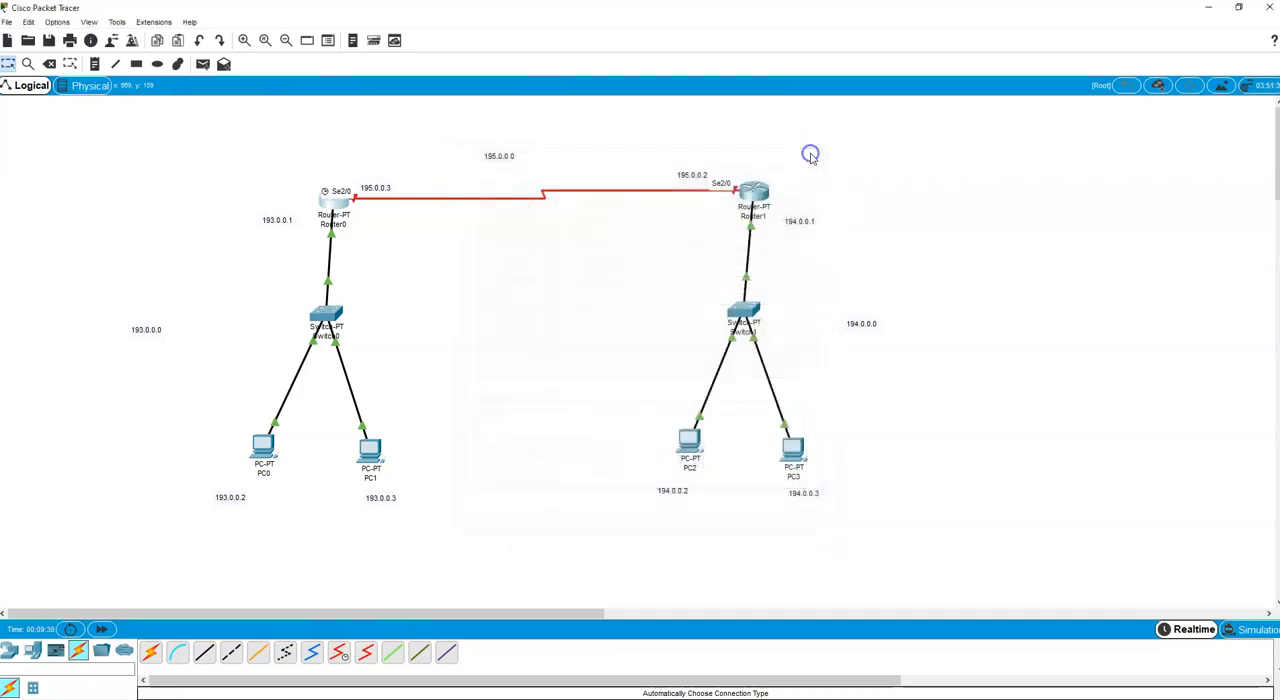
Assign IP address 195.0.0.2 with subnet mask 255.255.255.0 to Router1's Serial2/0 interface and turn its port on.
mouse_move(756, 192)
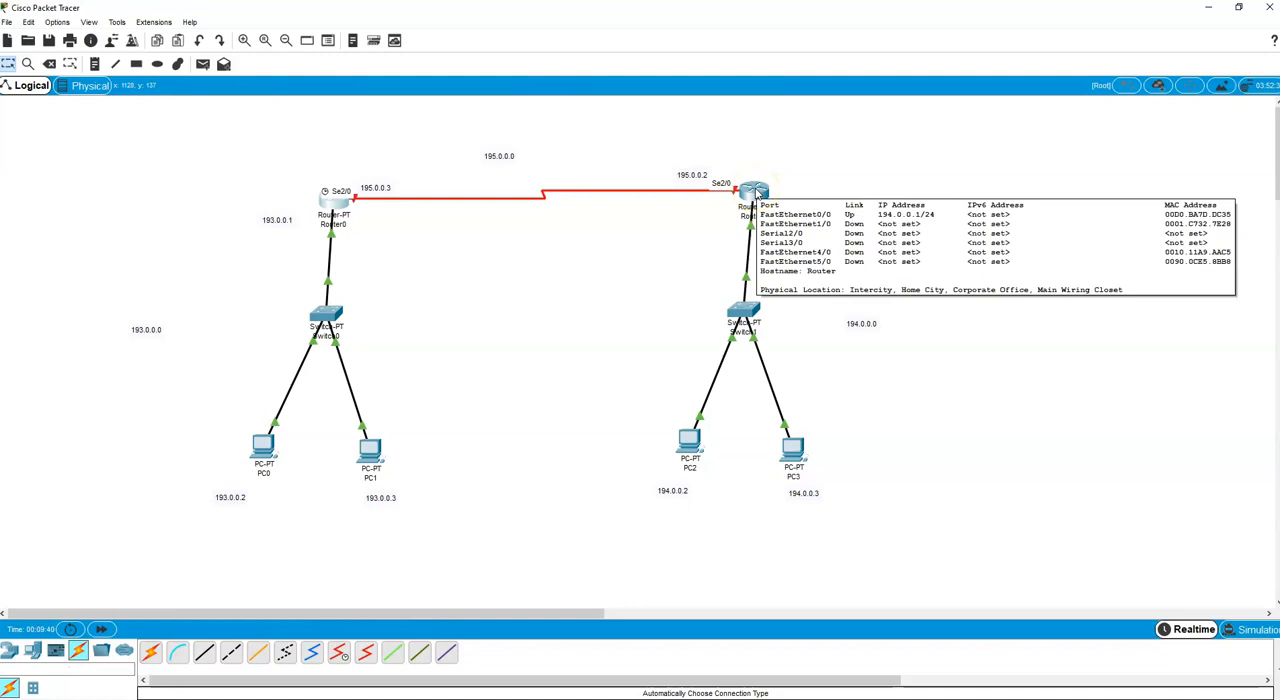
click(753, 192)
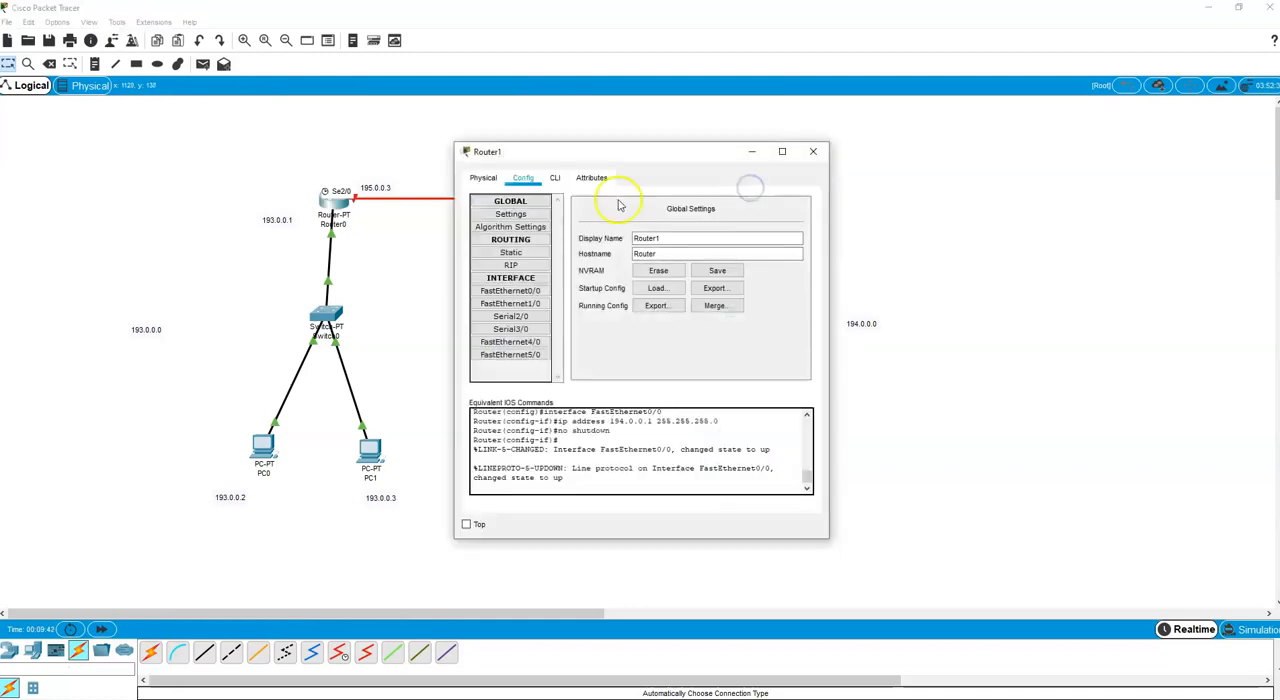
click(514, 316)
drag(706, 161, 1082, 138)
click(1070, 244)
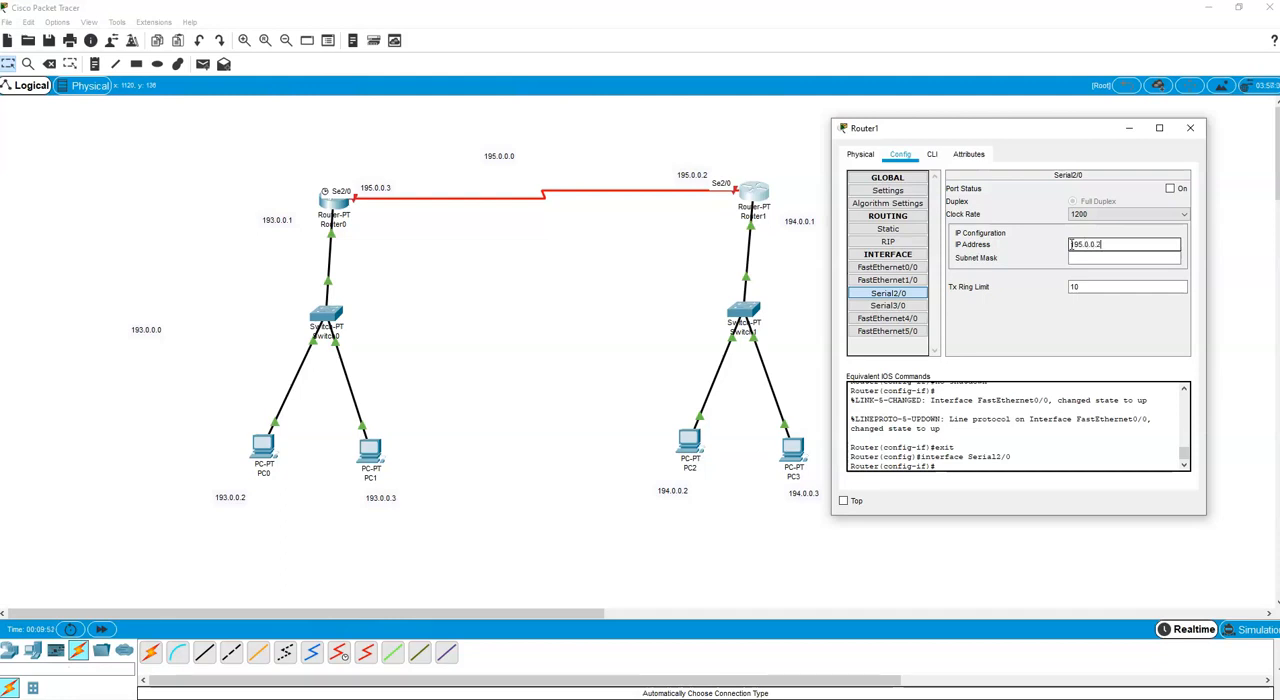
text(195.0.0.2)
click(1100, 258)
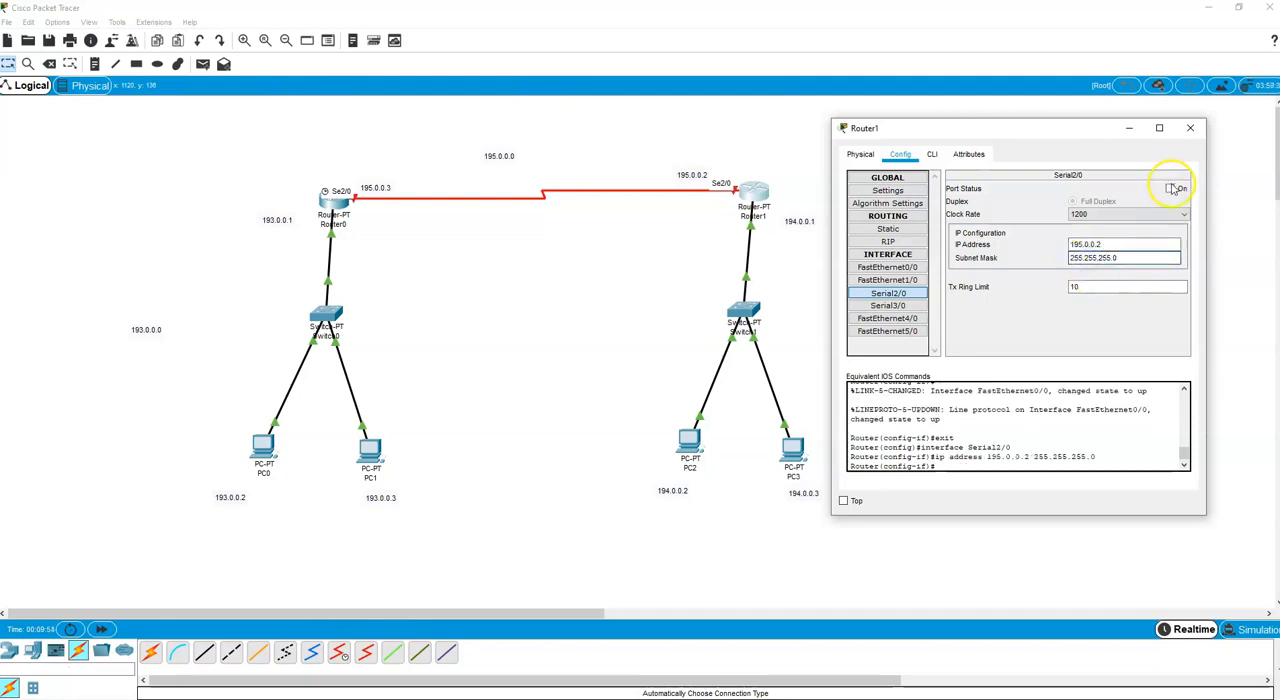
click(1170, 189)
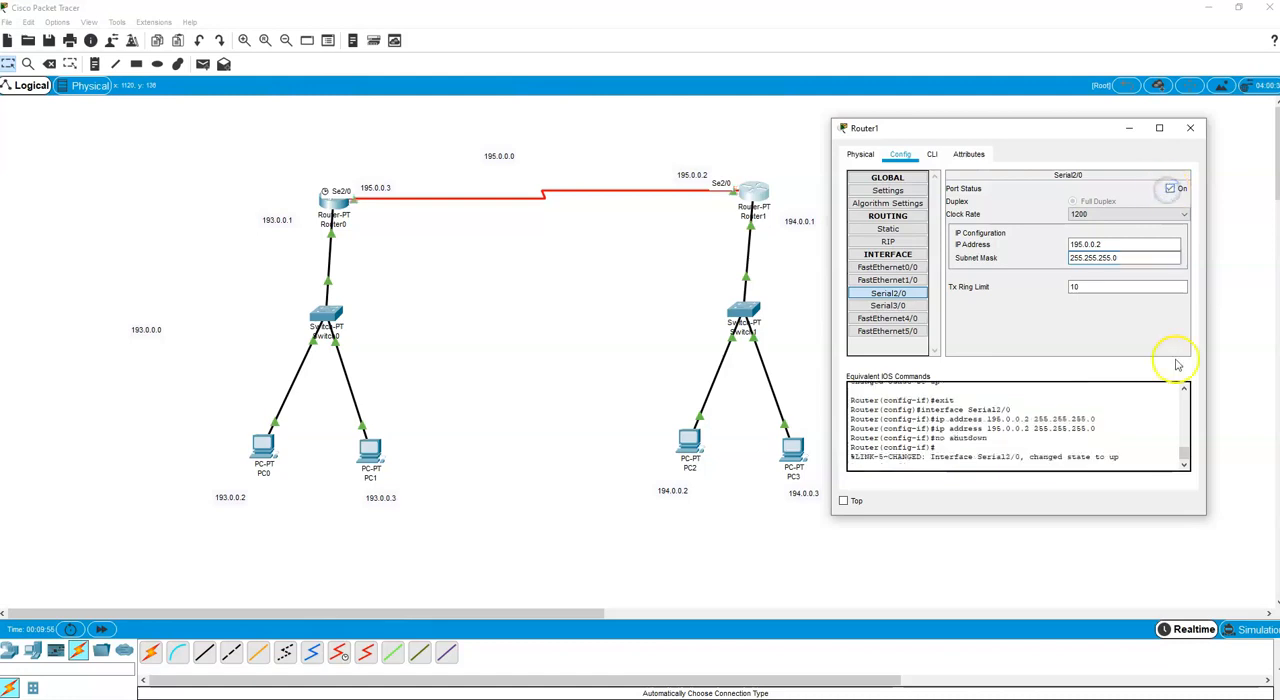
drag(1030, 457, 1123, 457)
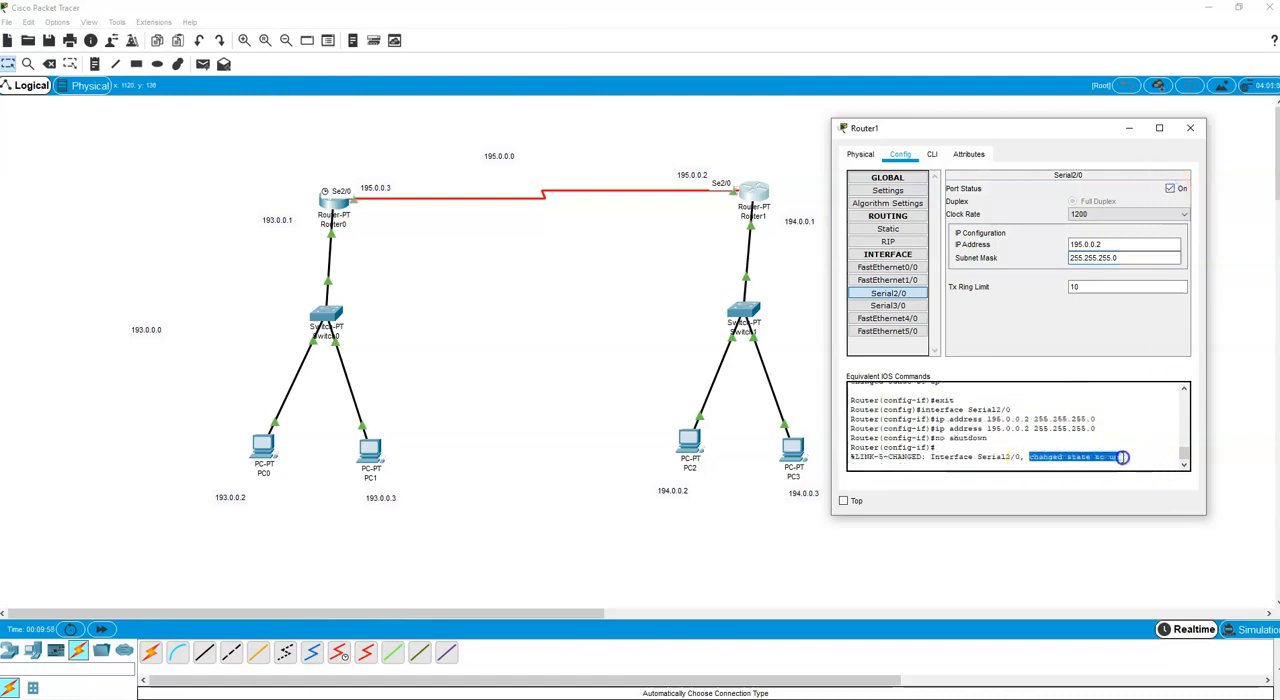
click(1190, 128)
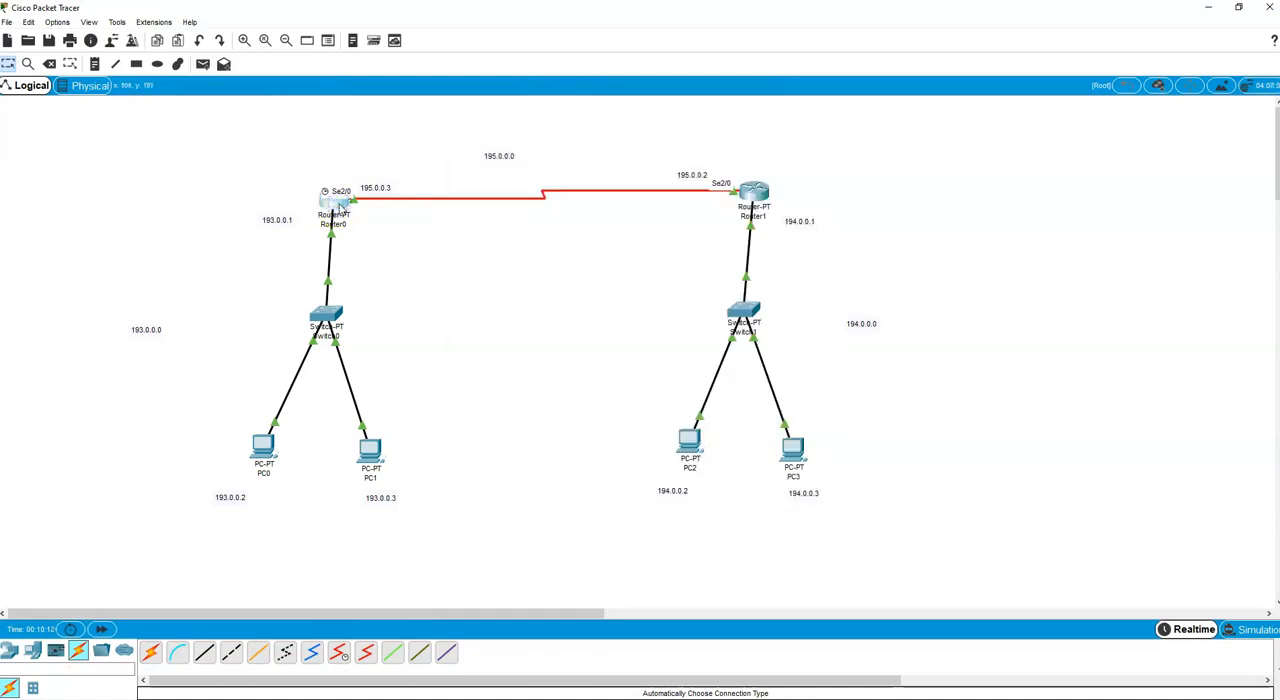
Add networks 193.0.0.0 and 195.0.0.0 to Router0's RIP routing configuration.
click(341, 205)
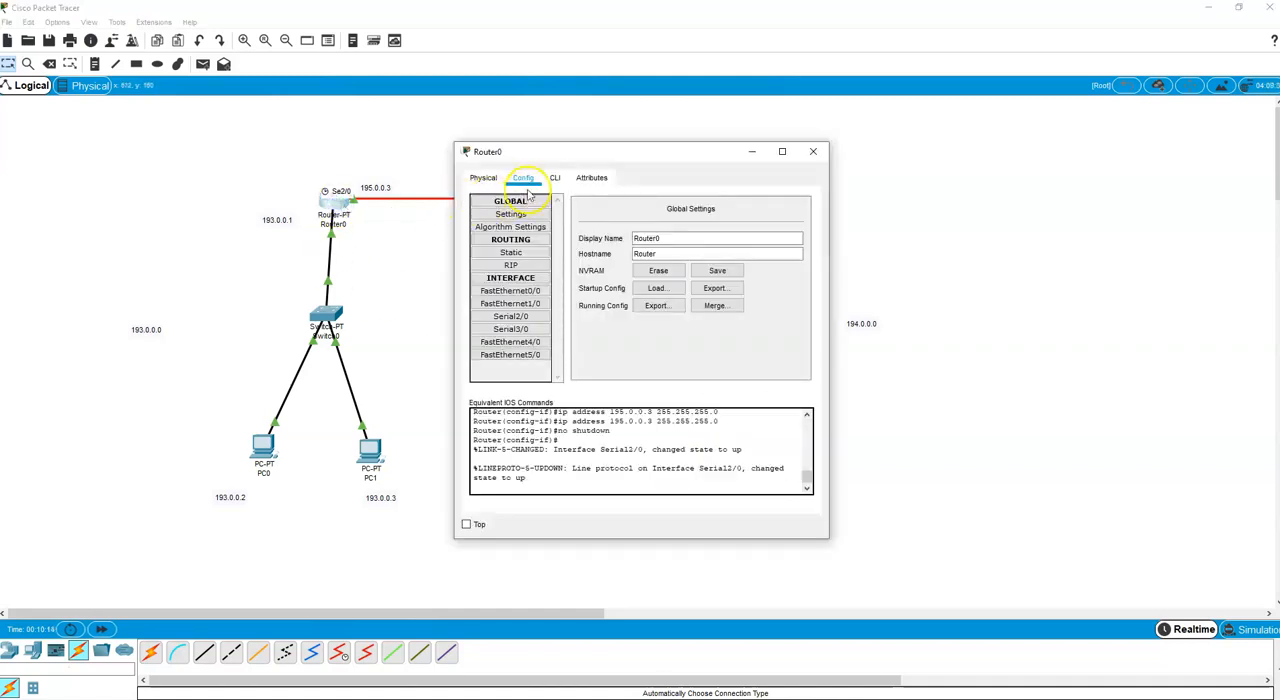
click(516, 265)
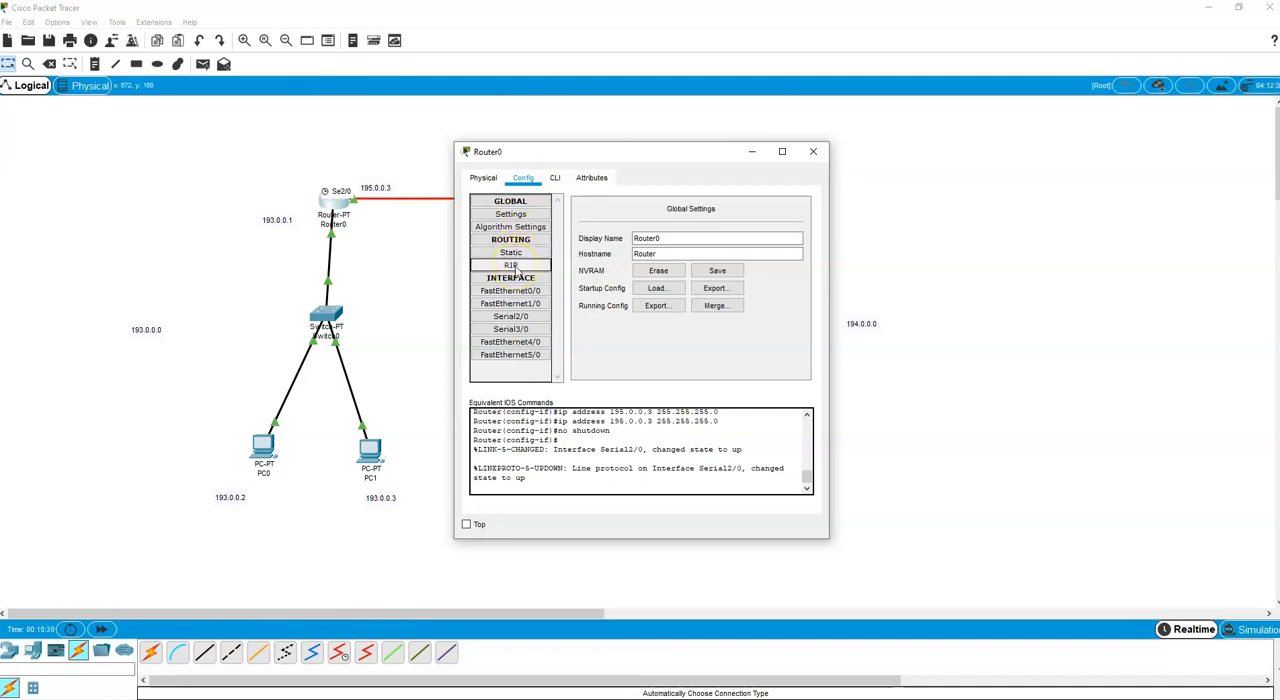
click(514, 266)
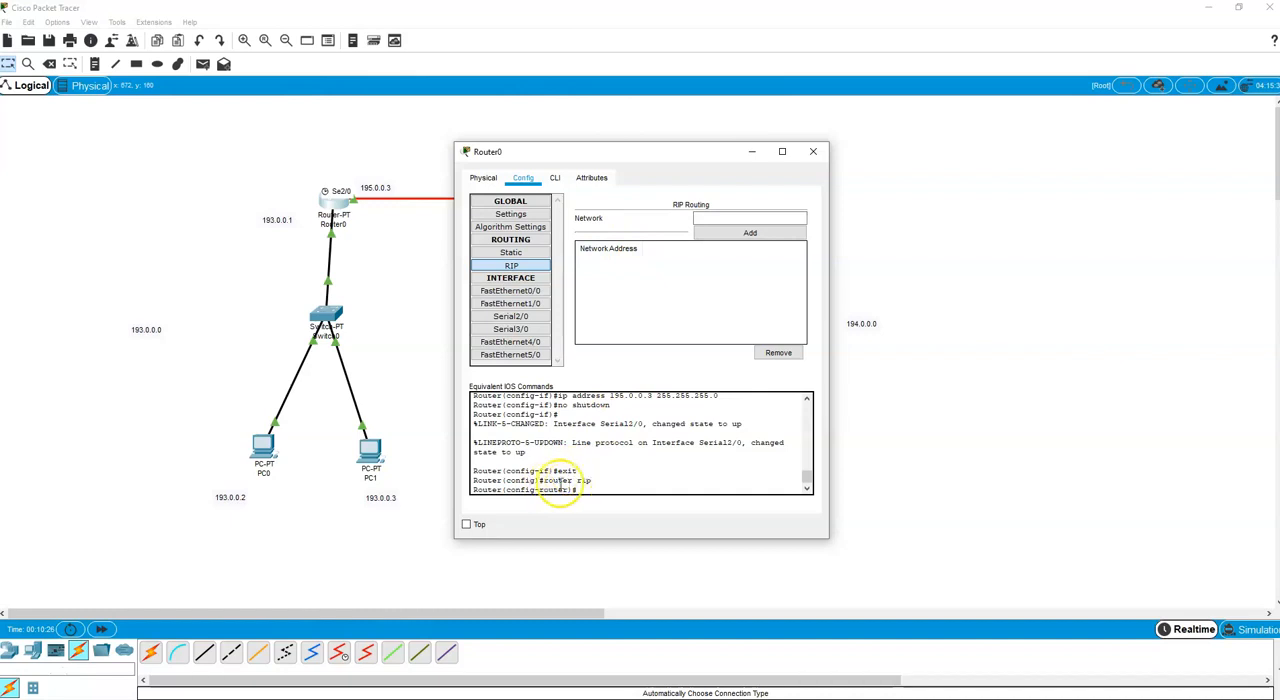
click(723, 219)
drag(663, 157, 678, 222)
click(712, 283)
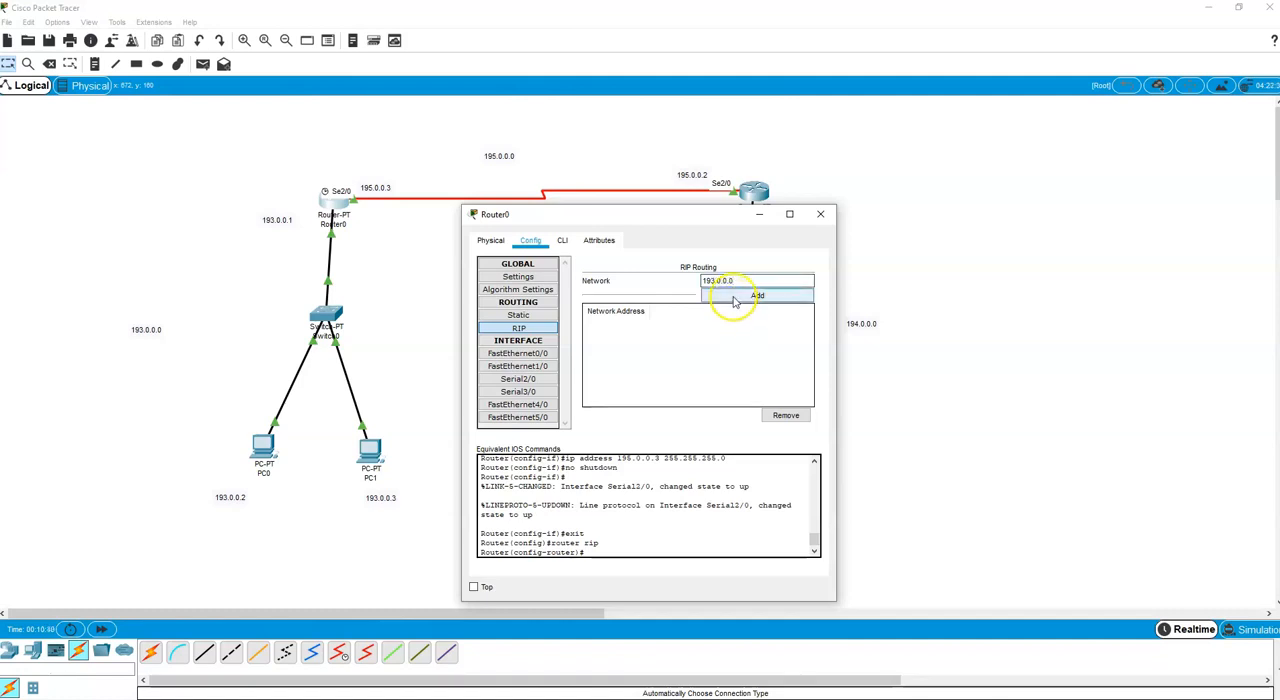
click(738, 296)
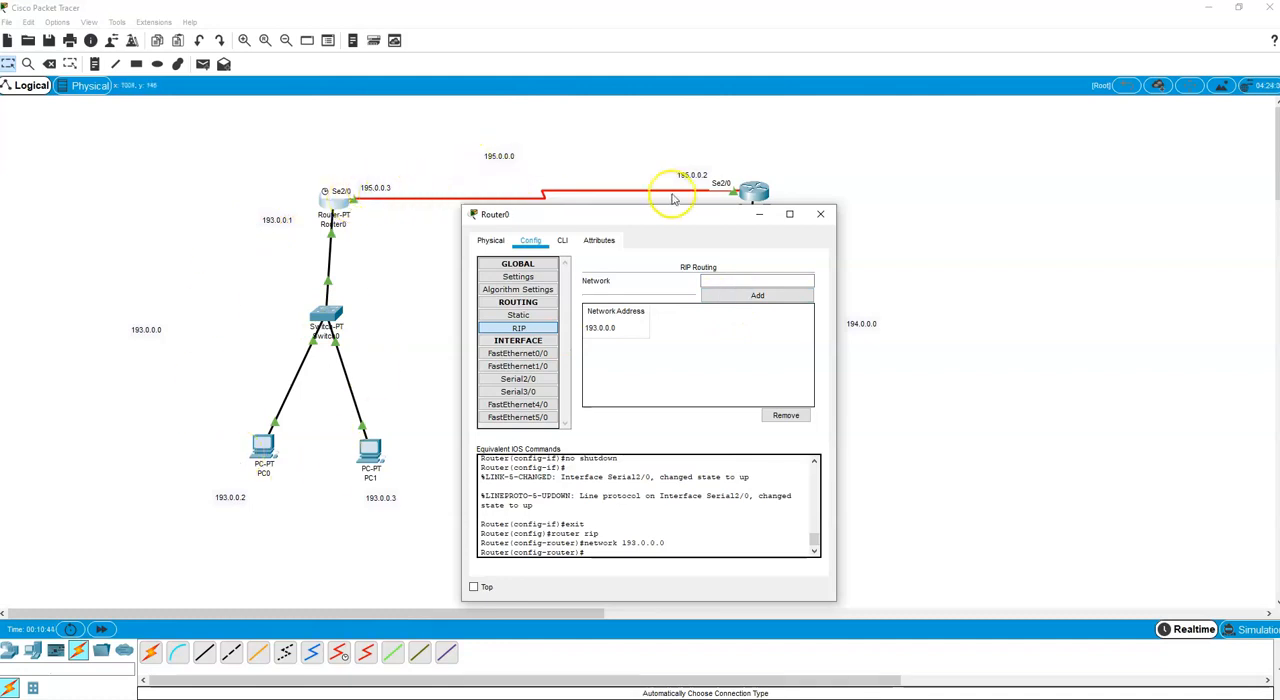
click(730, 281)
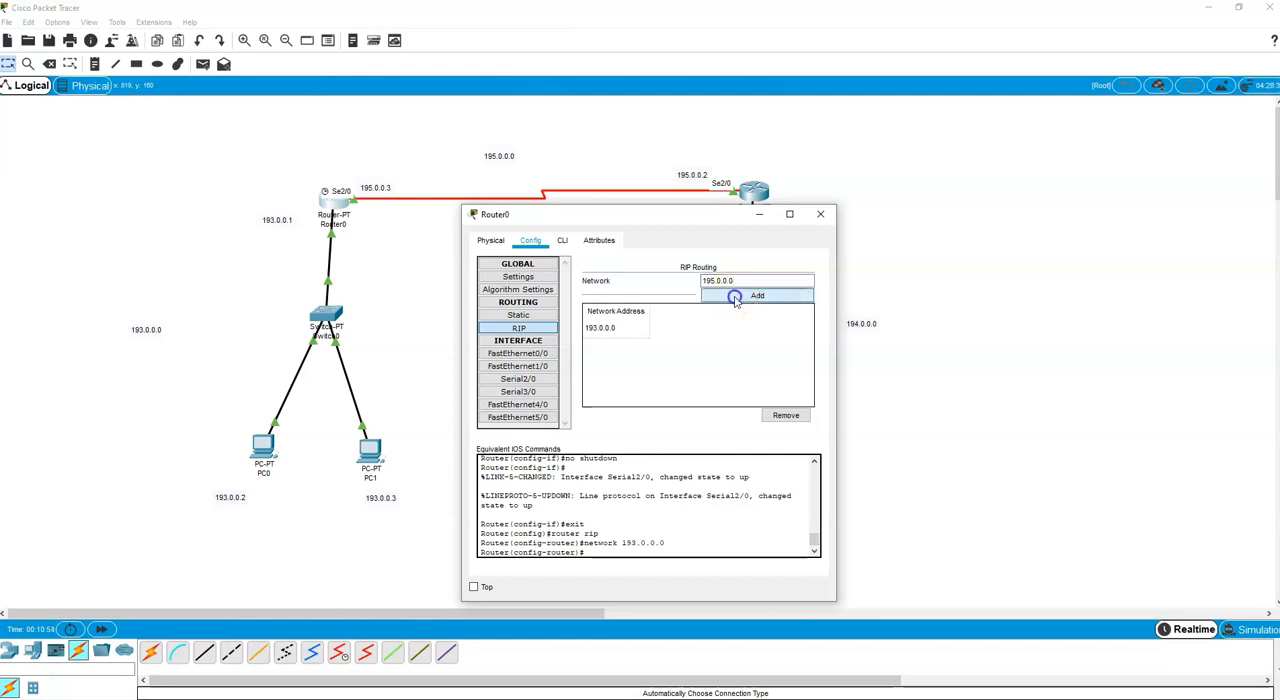
click(740, 295)
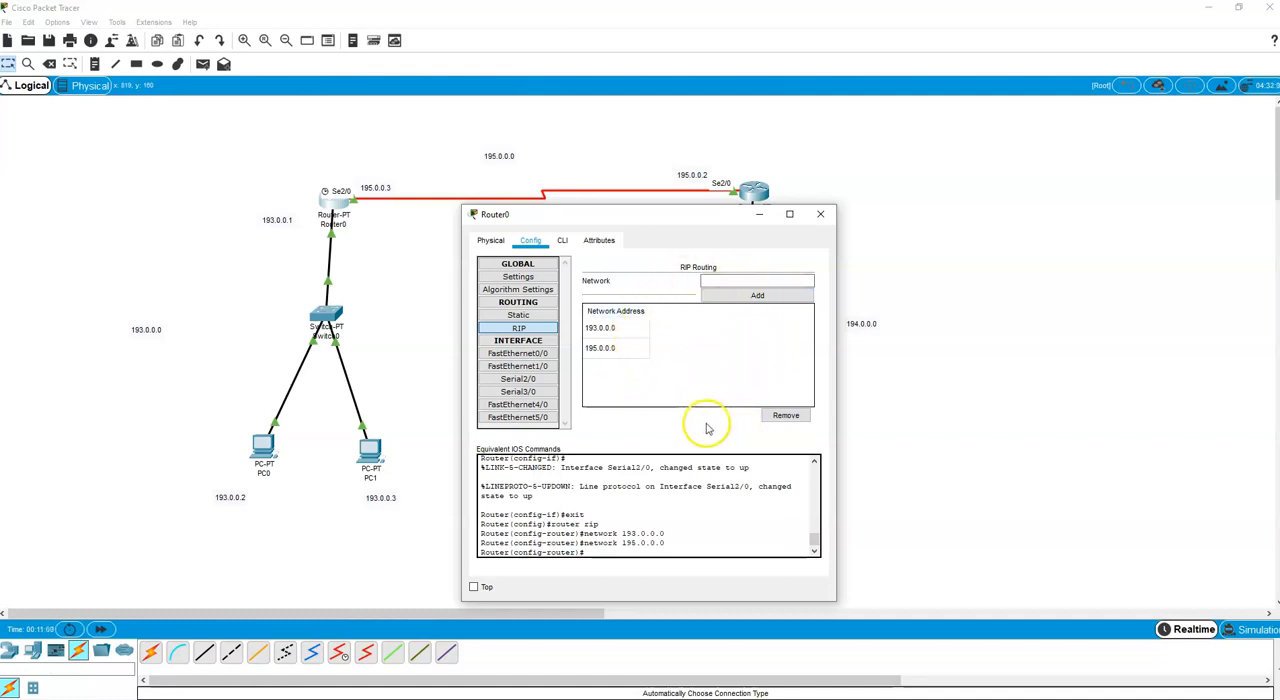
Save Router0's running configuration to NVRAM and close its configuration window.
click(519, 279)
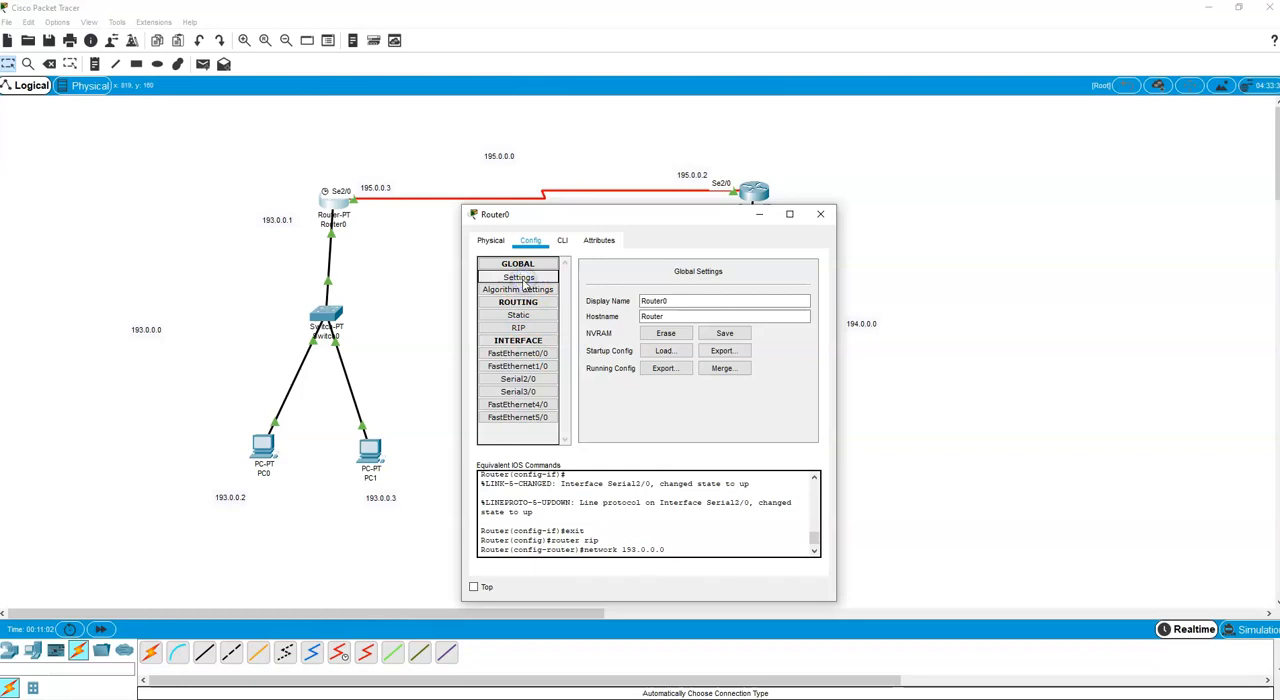
click(725, 334)
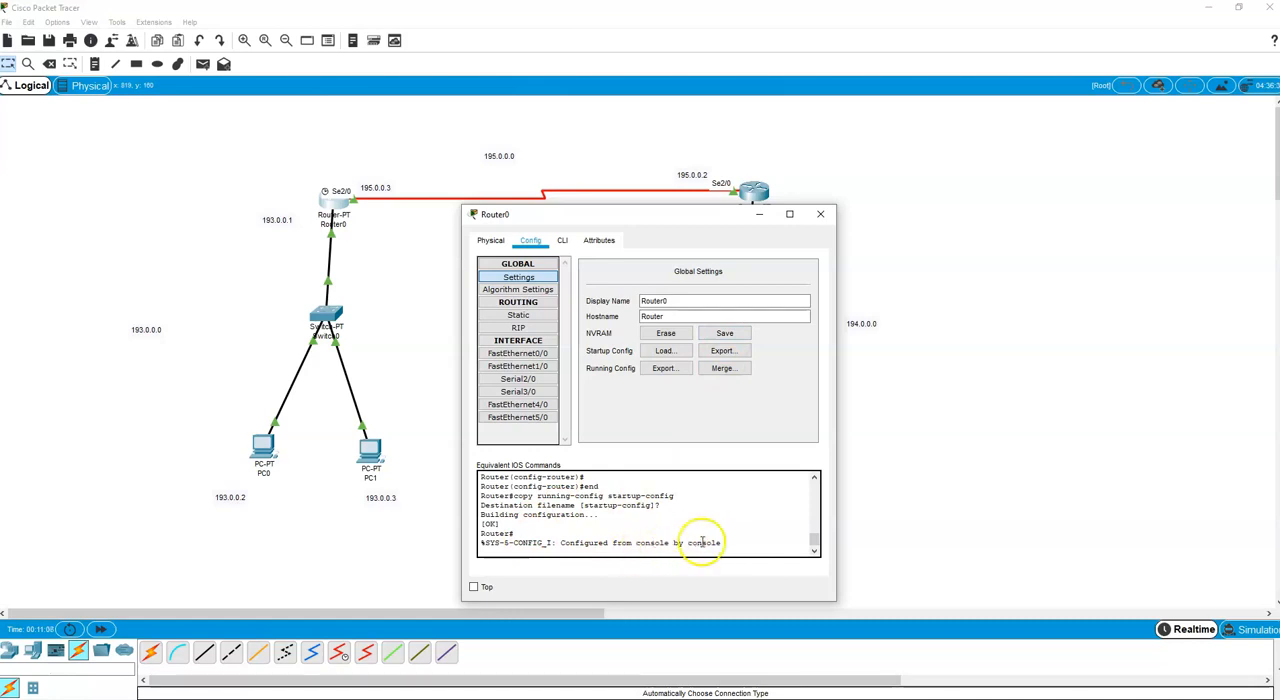
click(821, 215)
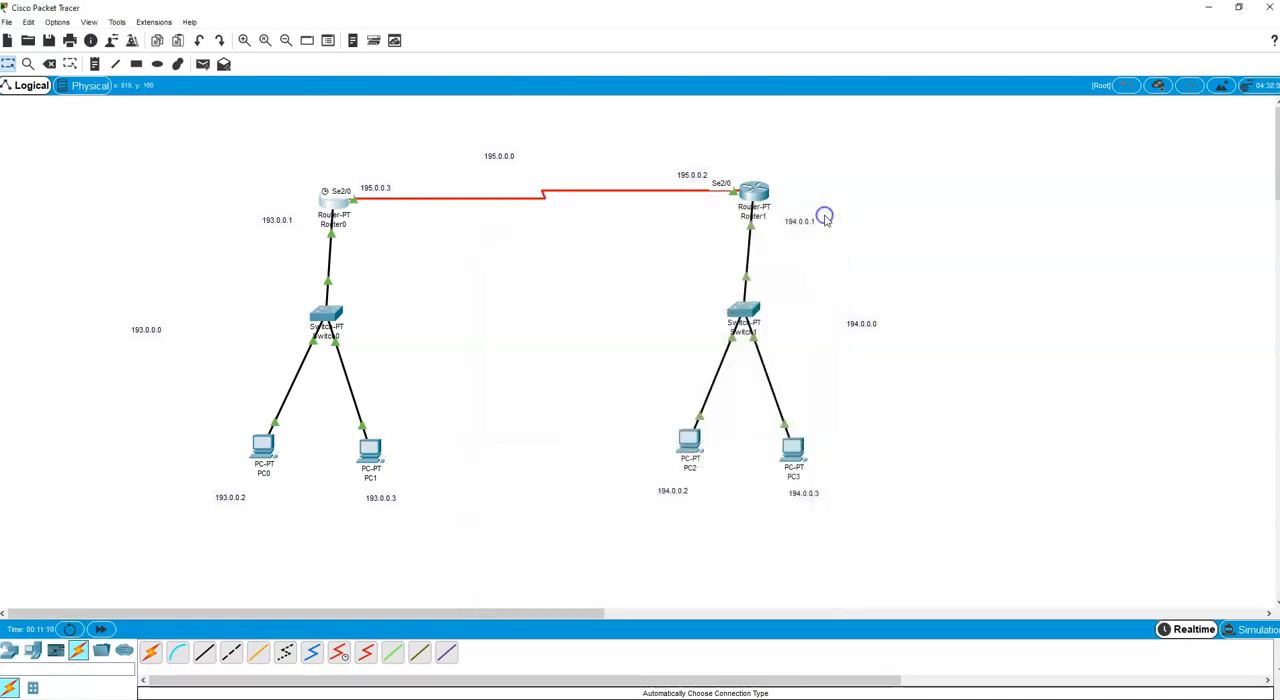
Add networks 194.0.0.0 and 195.0.0.0 to Router1's RIP routing configuration.
click(761, 194)
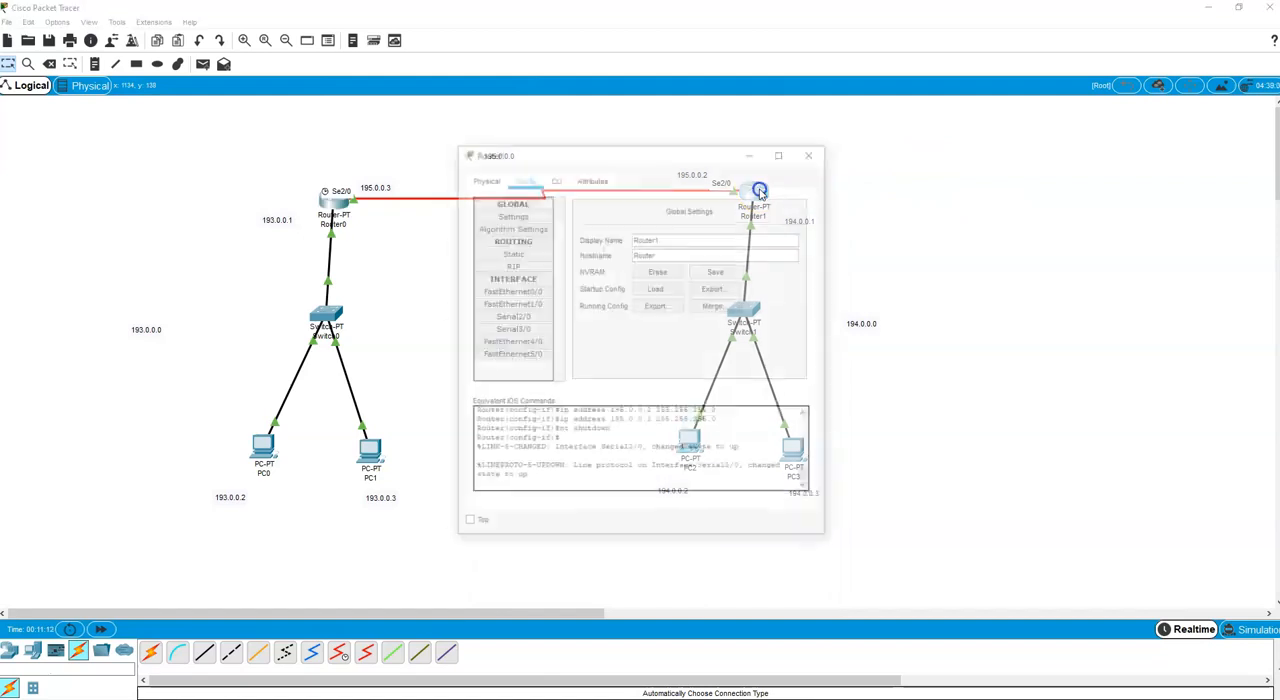
click(507, 268)
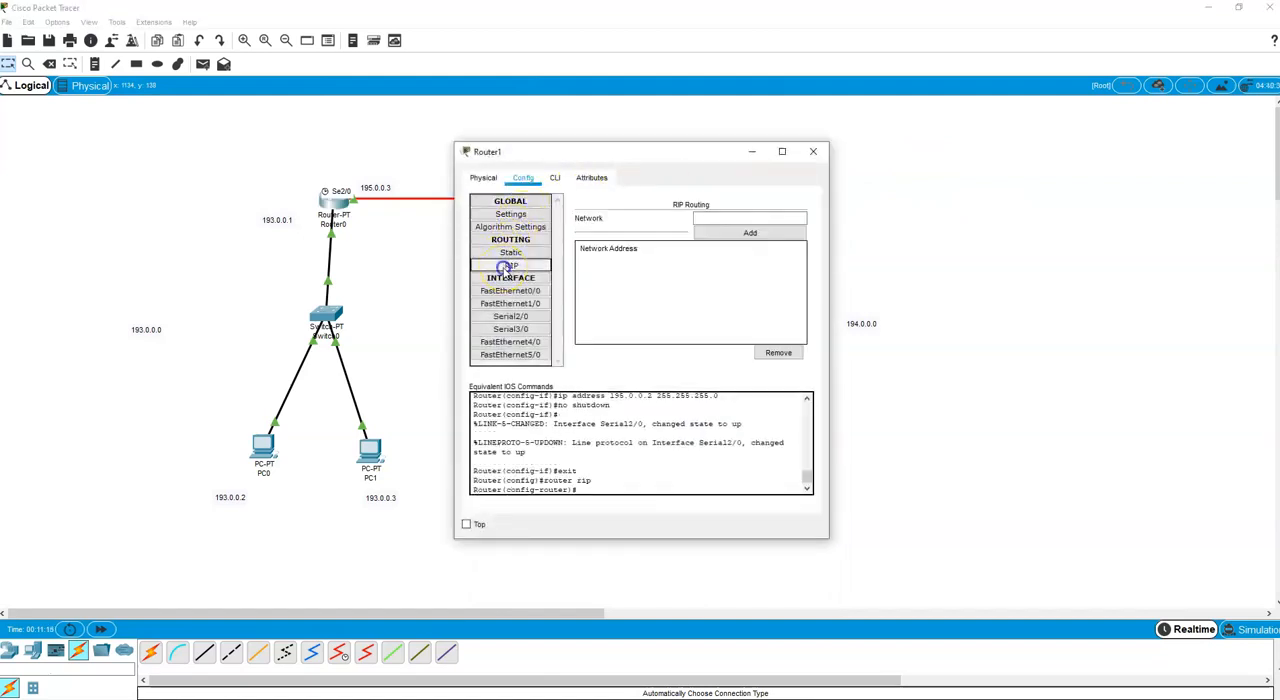
click(756, 218)
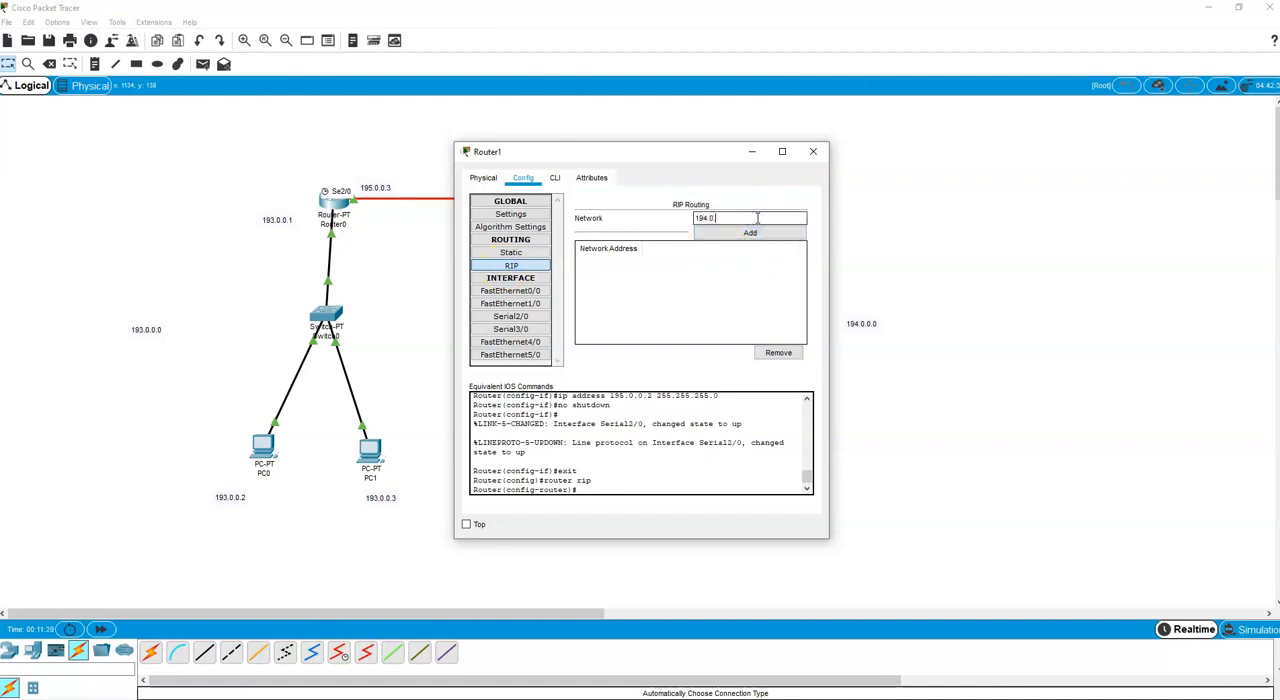
click(752, 234)
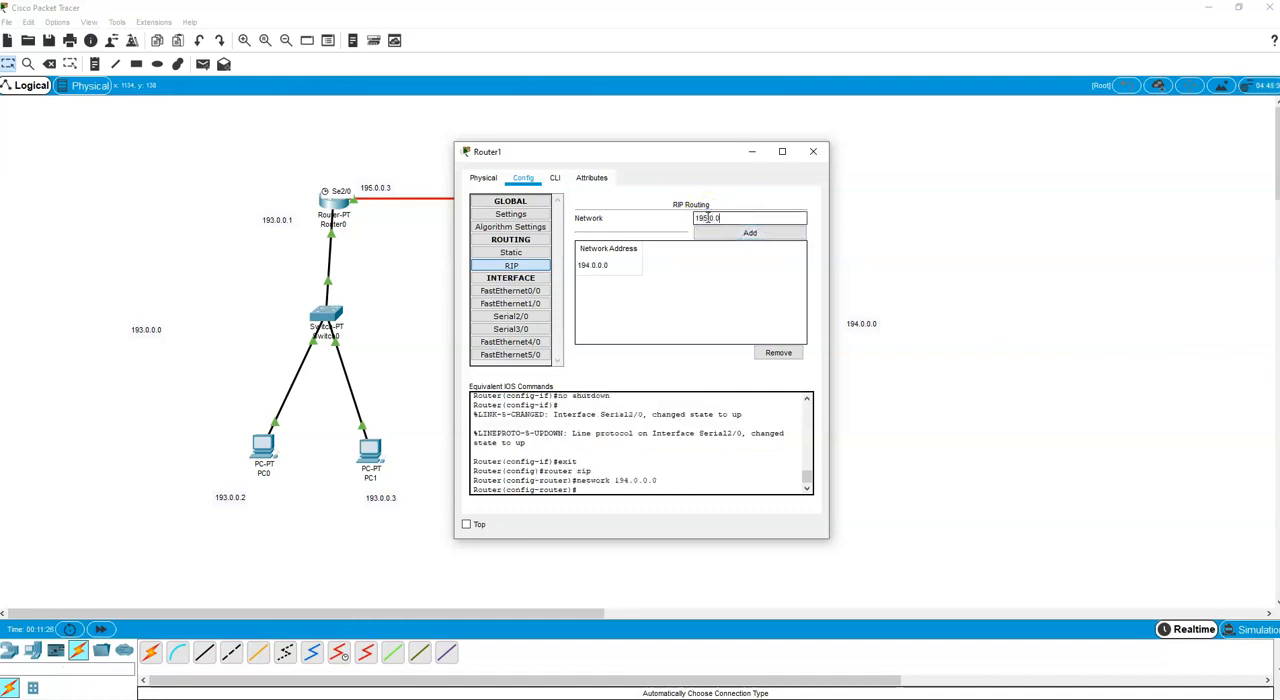
click(730, 234)
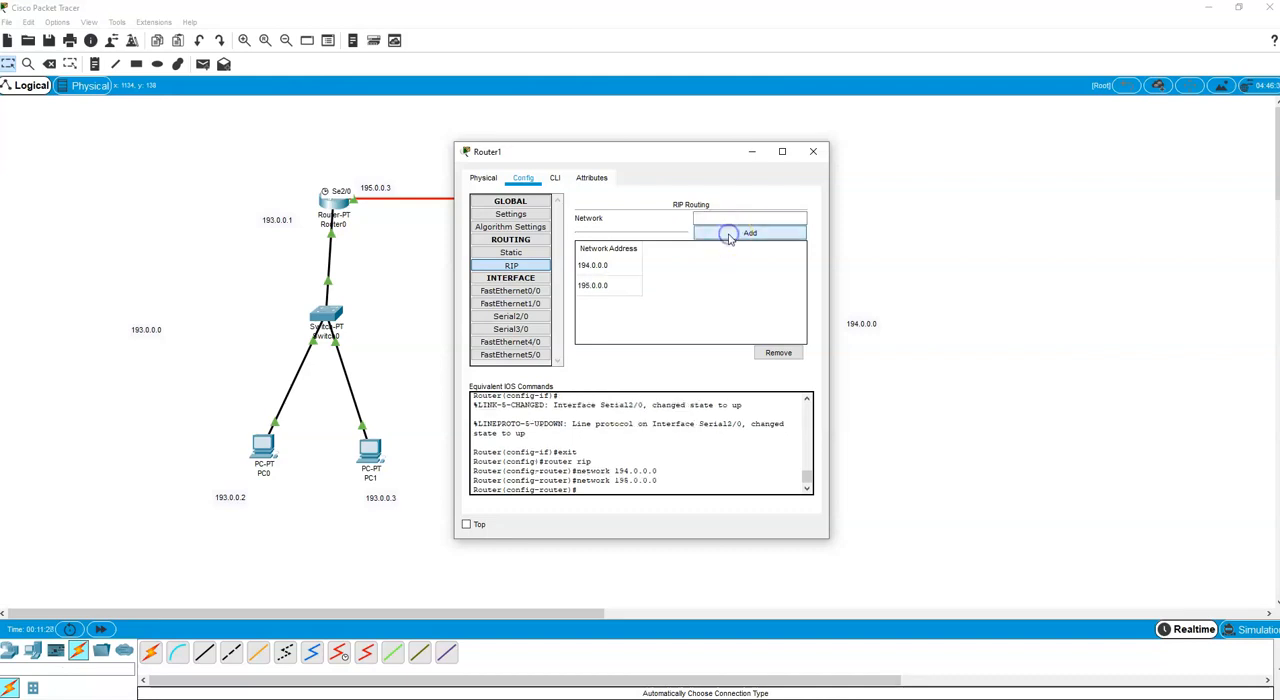
Save Router1's running configuration to NVRAM and close its configuration window.
click(499, 227)
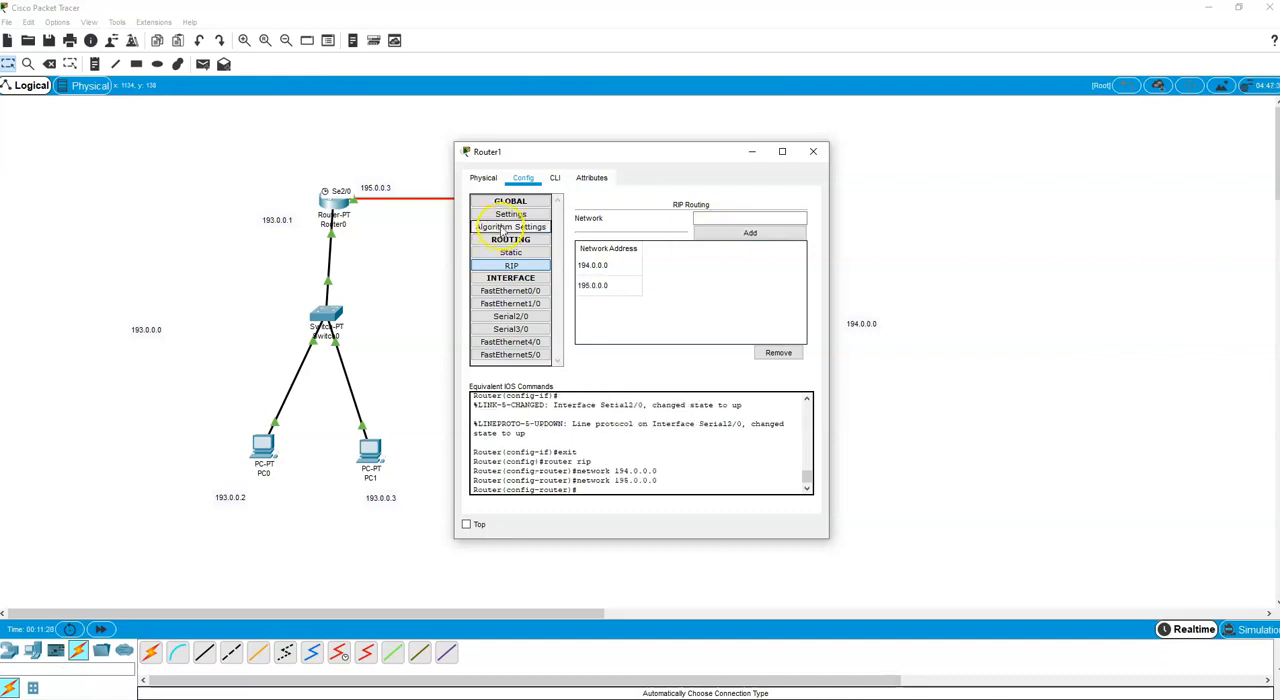
click(510, 215)
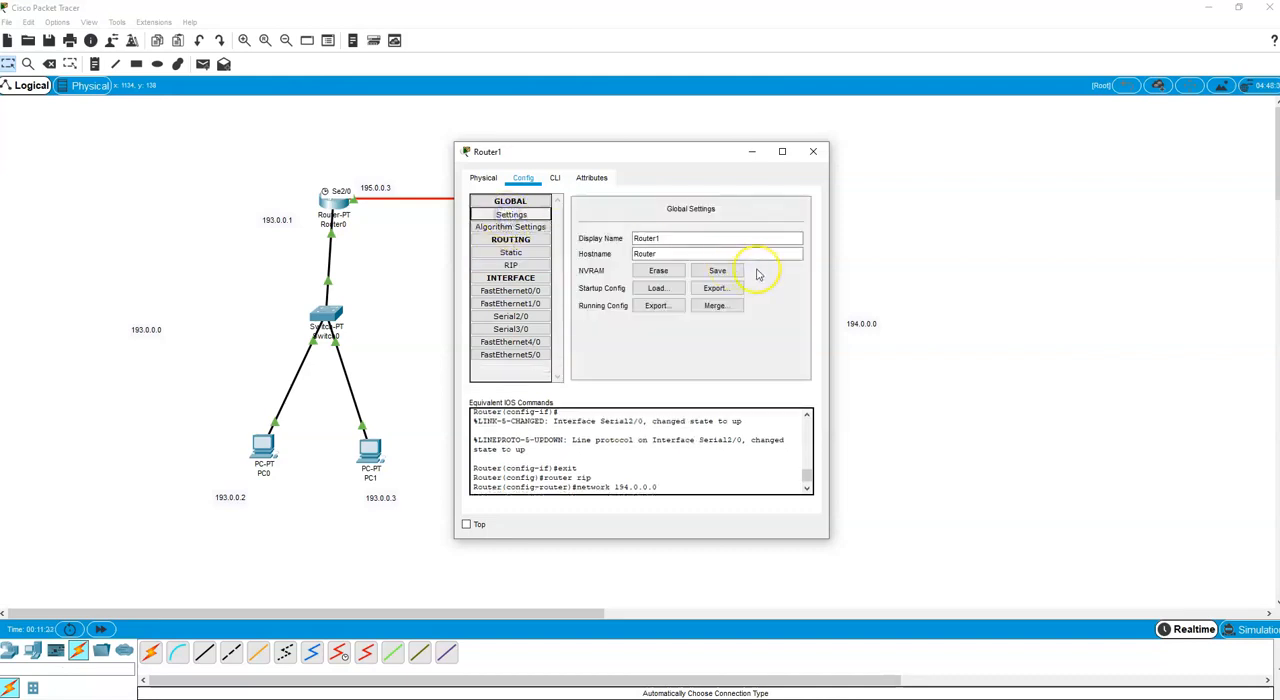
click(720, 271)
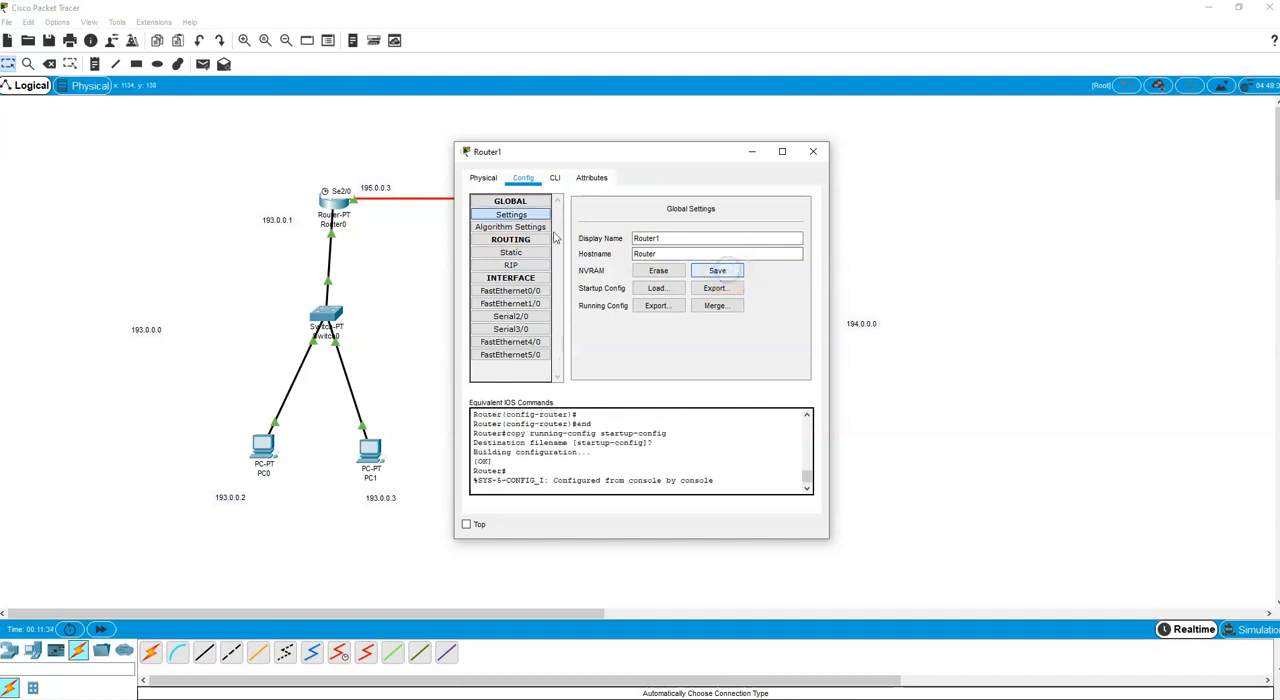
click(521, 217)
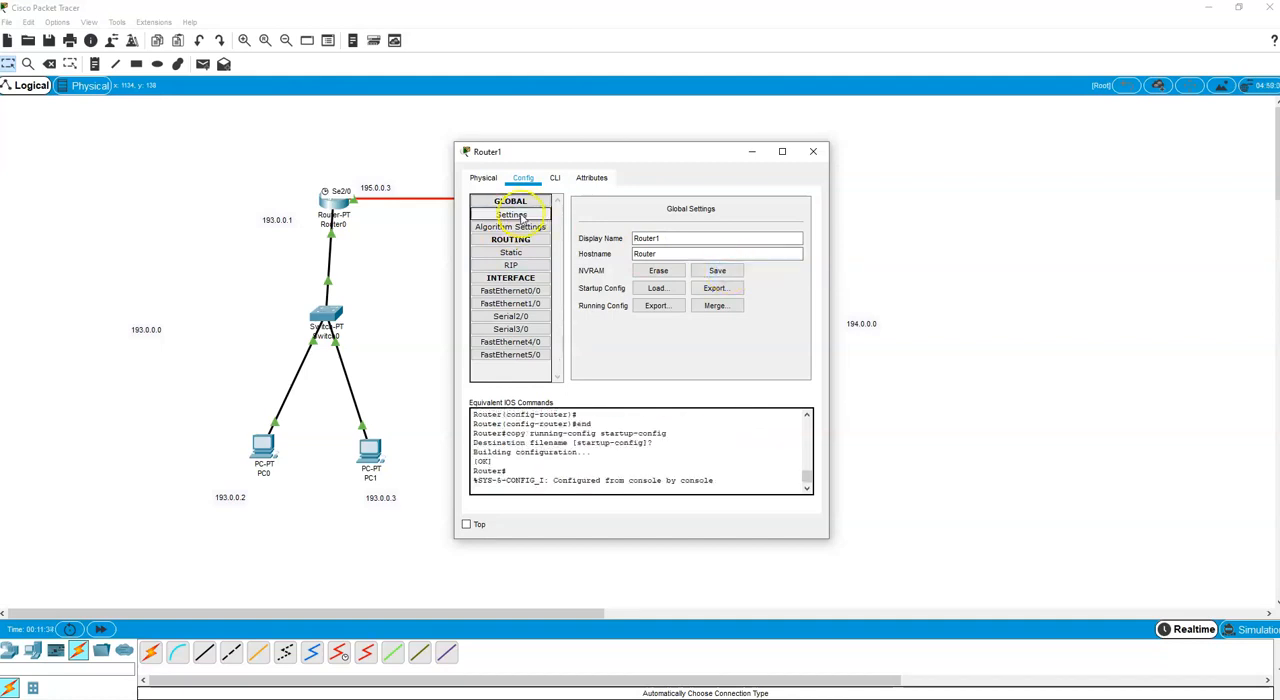
click(718, 272)
click(812, 157)
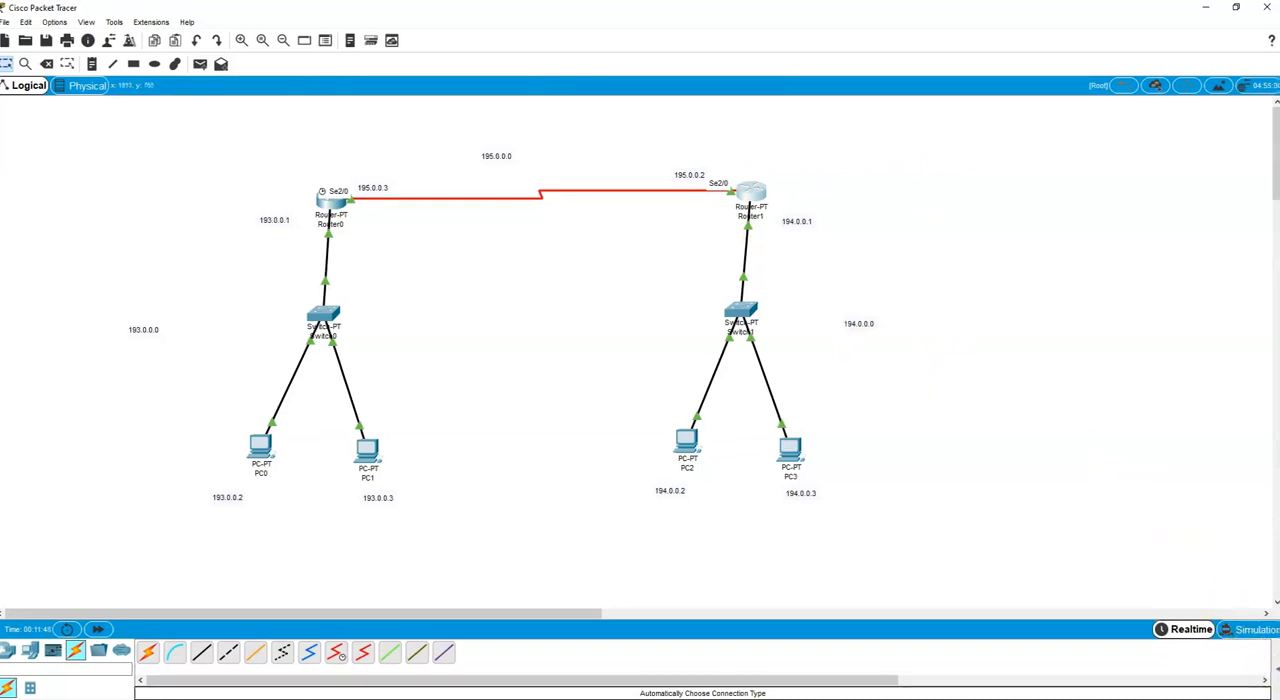
Show the PDU list and test connectivity by sending a simple PDU from PC0 to Router0.
click(1274, 670)
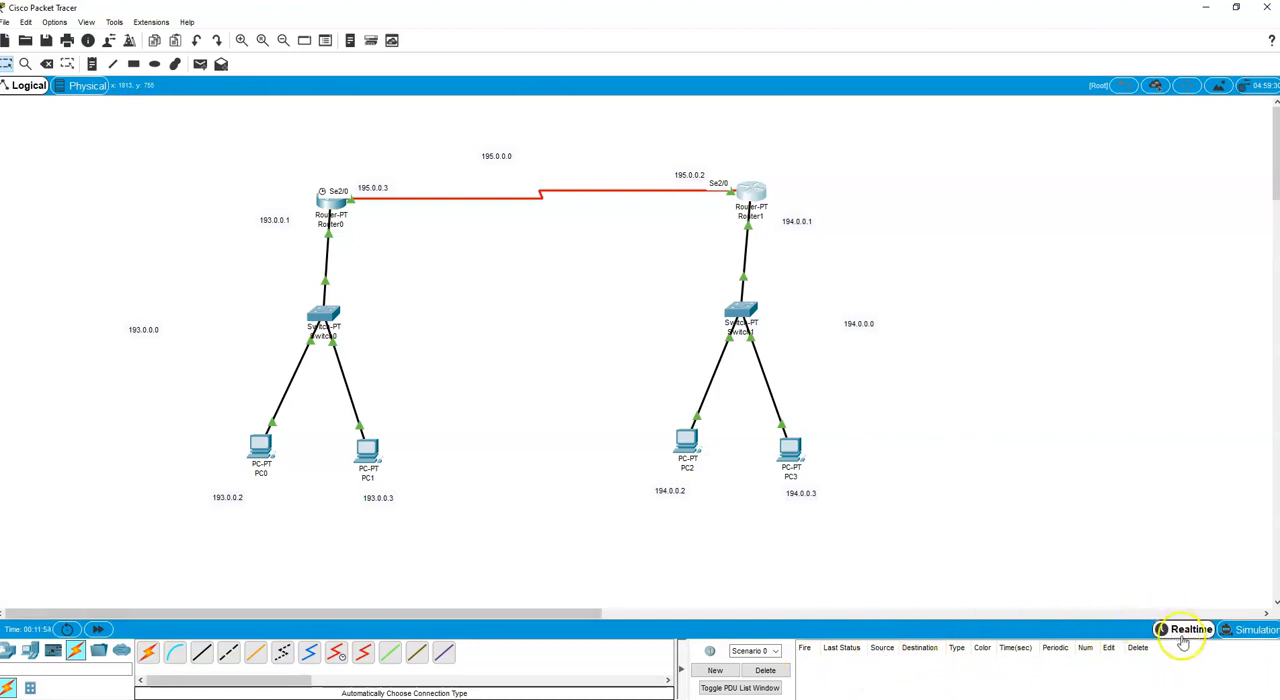
click(200, 64)
click(258, 449)
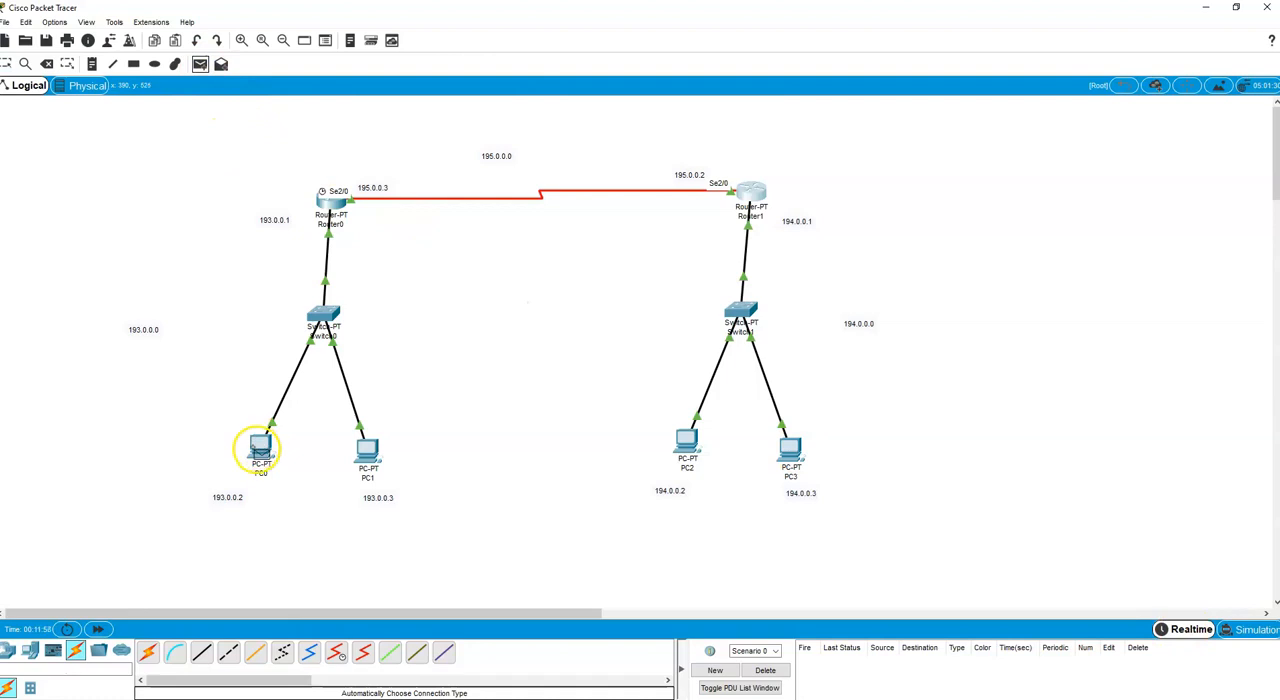
click(331, 205)
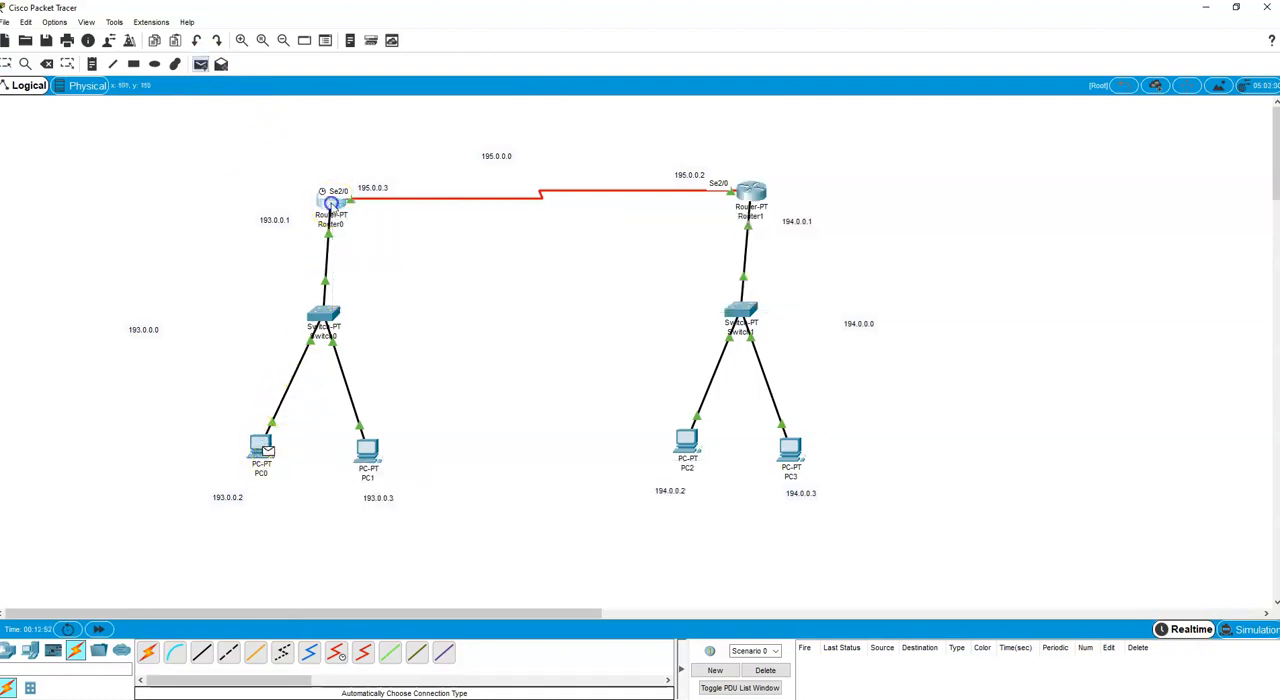
click(333, 205)
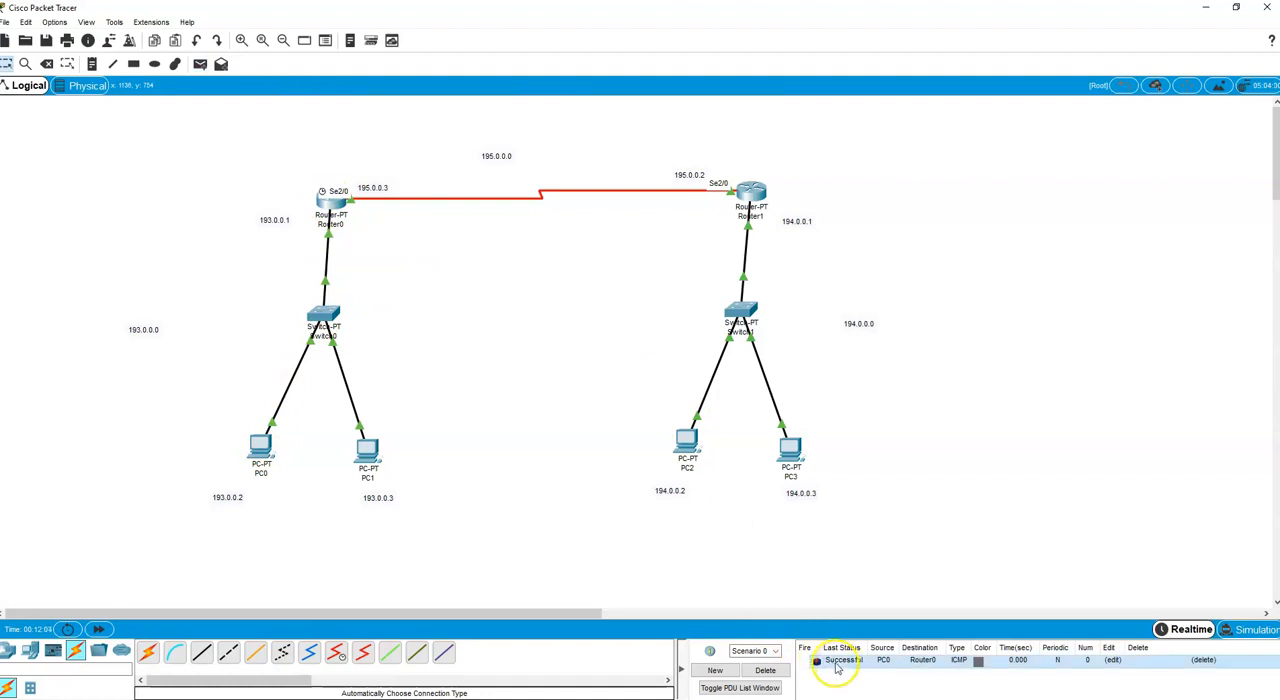
Test connectivity by sending simple PDUs from PC2 to Router1 and from PC0 to PC2.
click(198, 64)
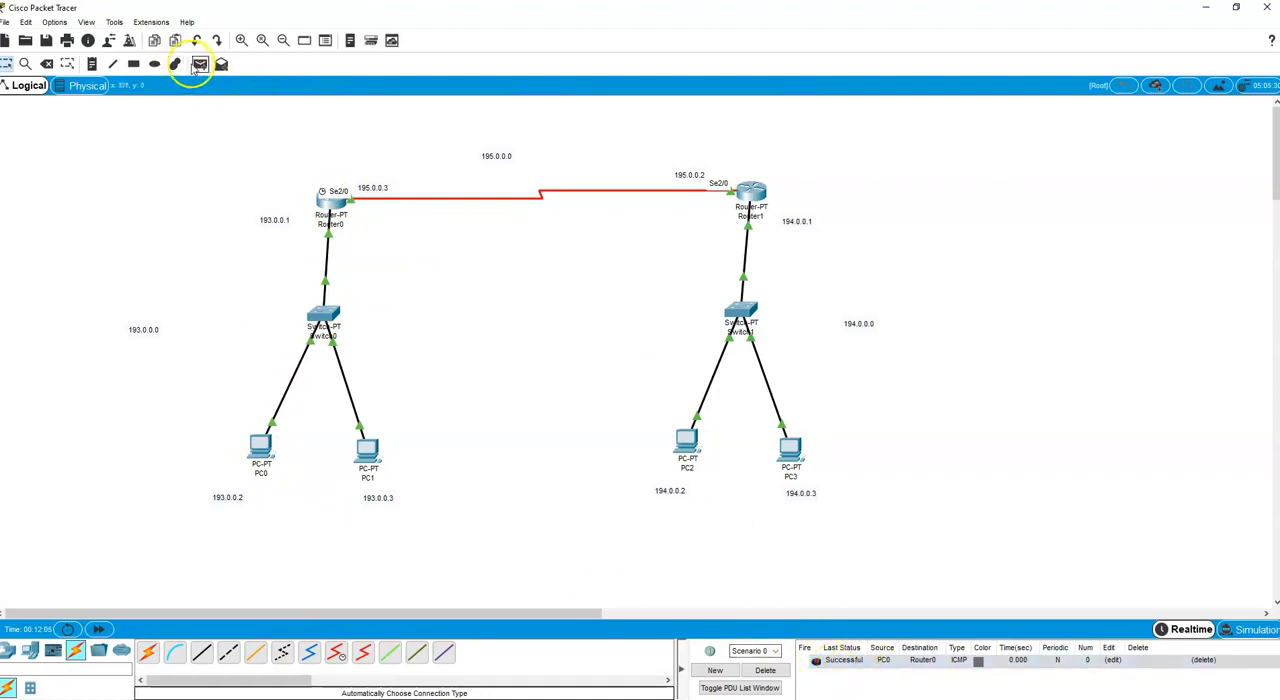
click(687, 442)
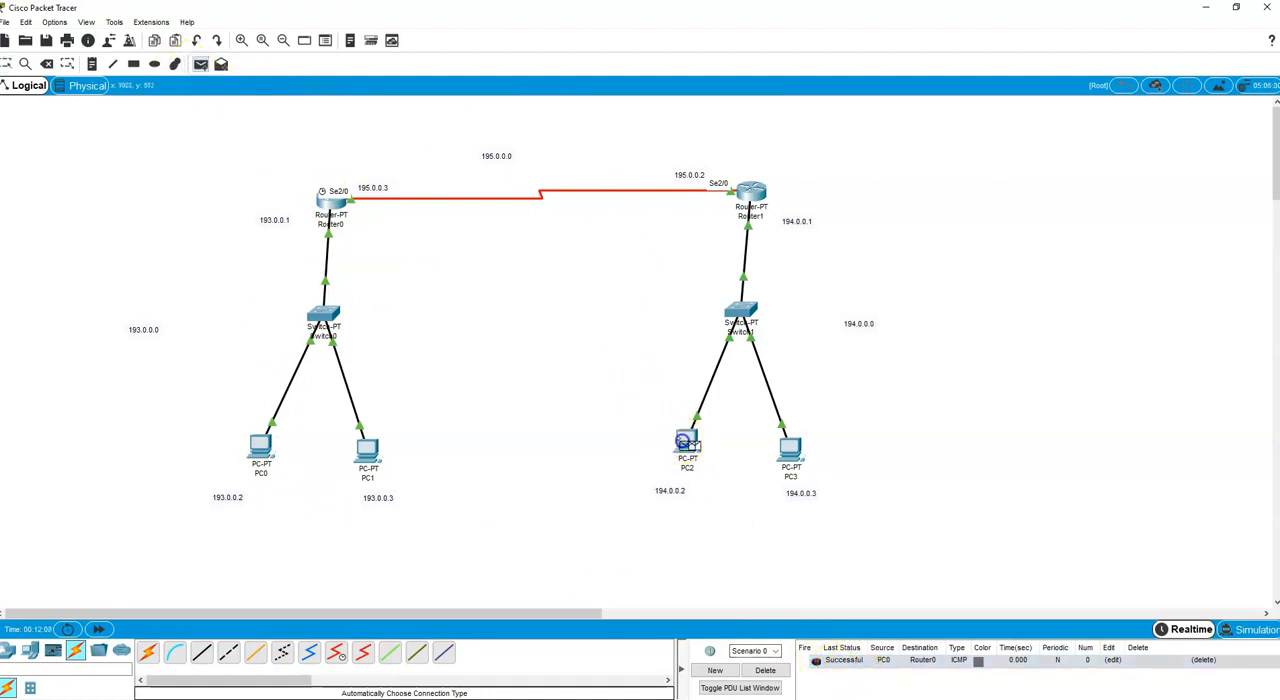
click(751, 197)
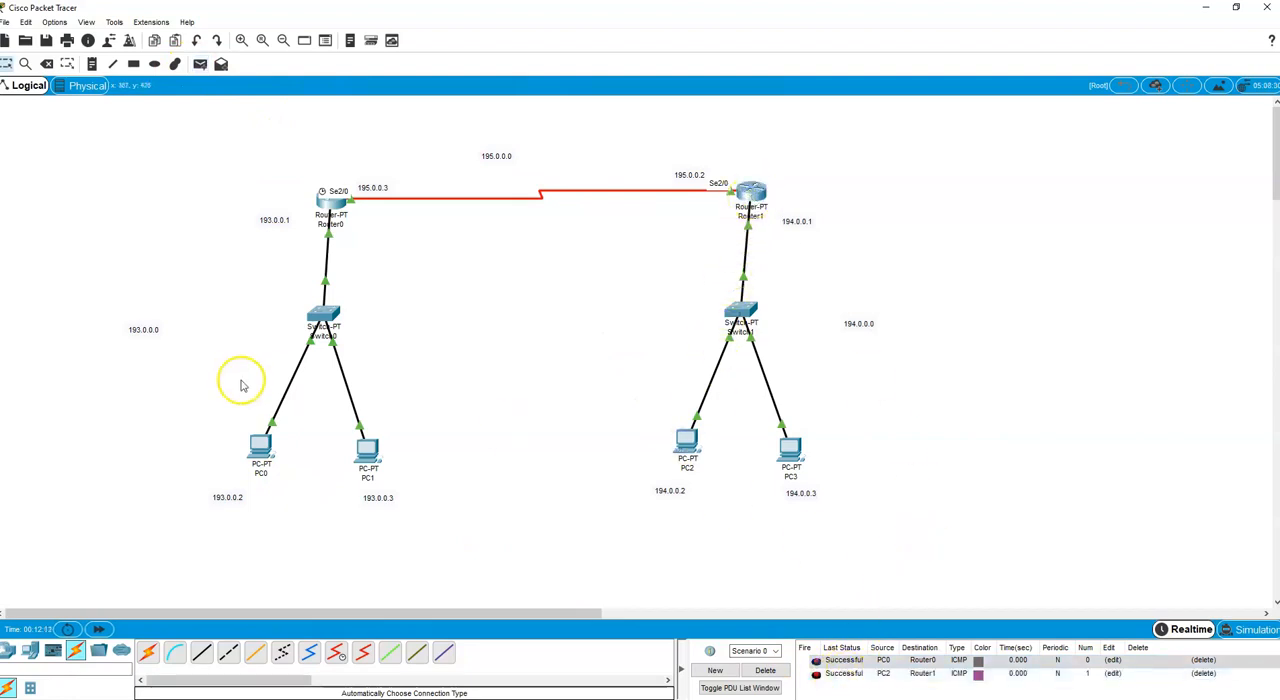
click(200, 64)
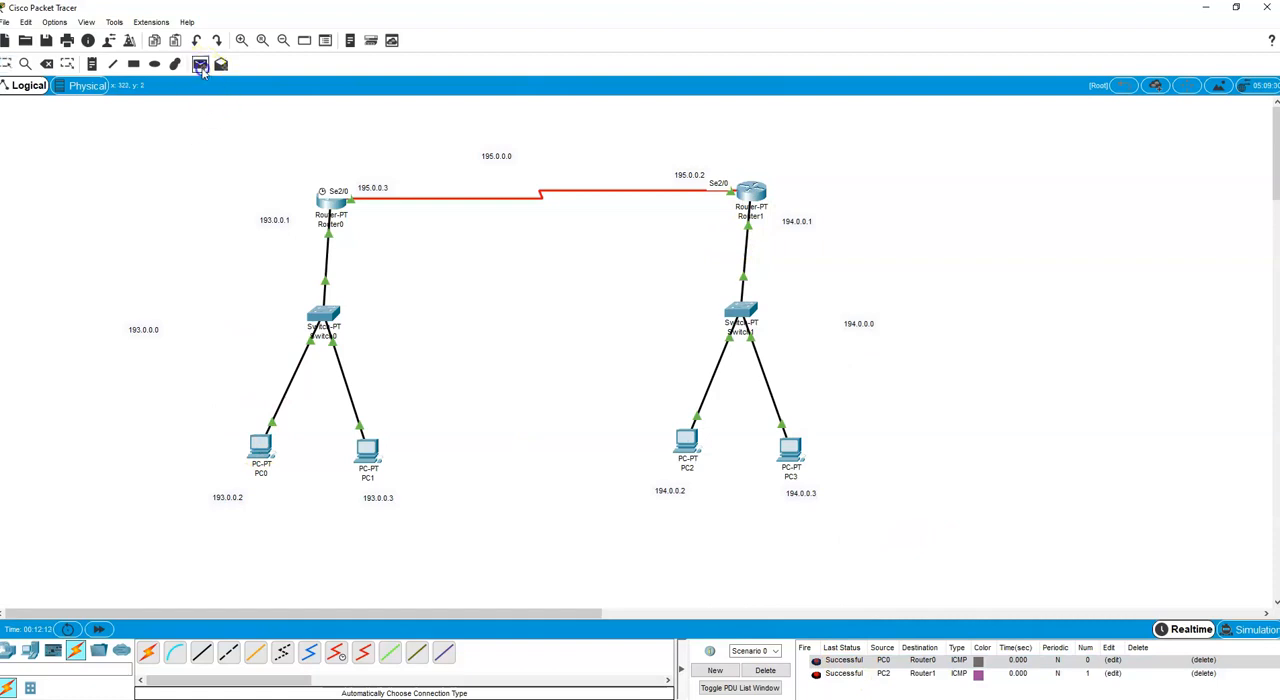
click(260, 447)
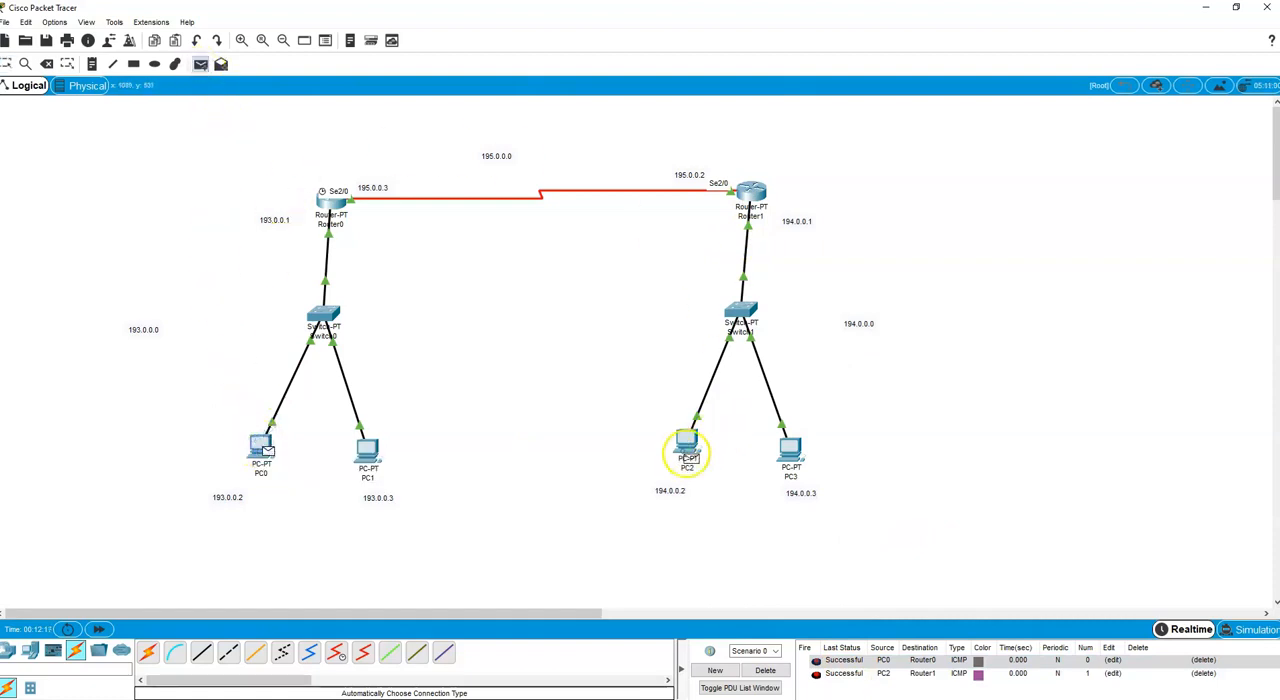
click(686, 445)
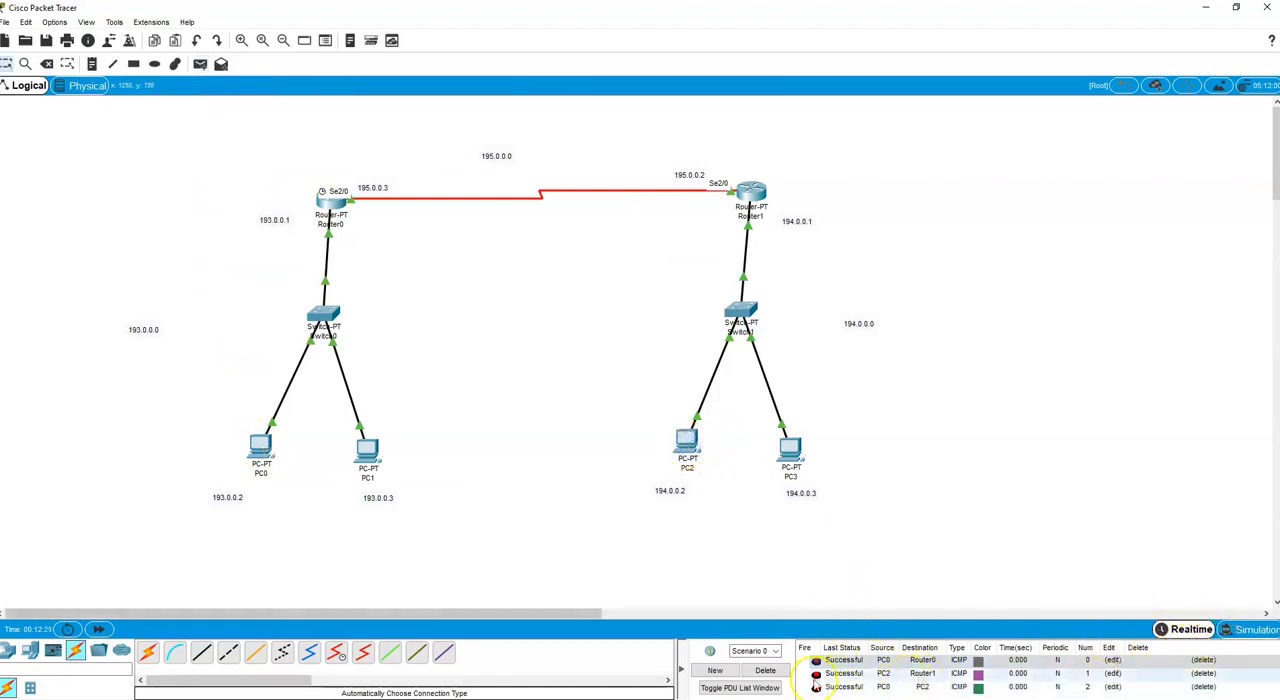
Delete the current scenario's test PDUs and create a simple PDU from PC0 to PC3 in Simulation mode.
click(768, 672)
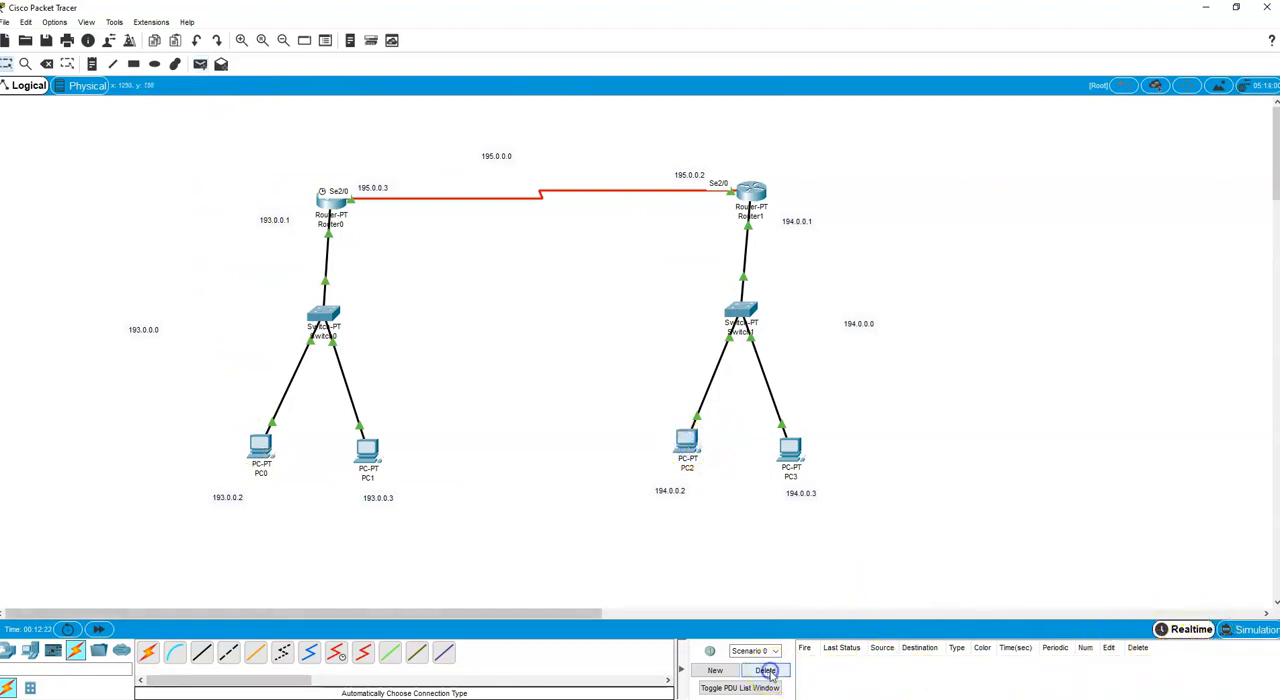
click(1248, 632)
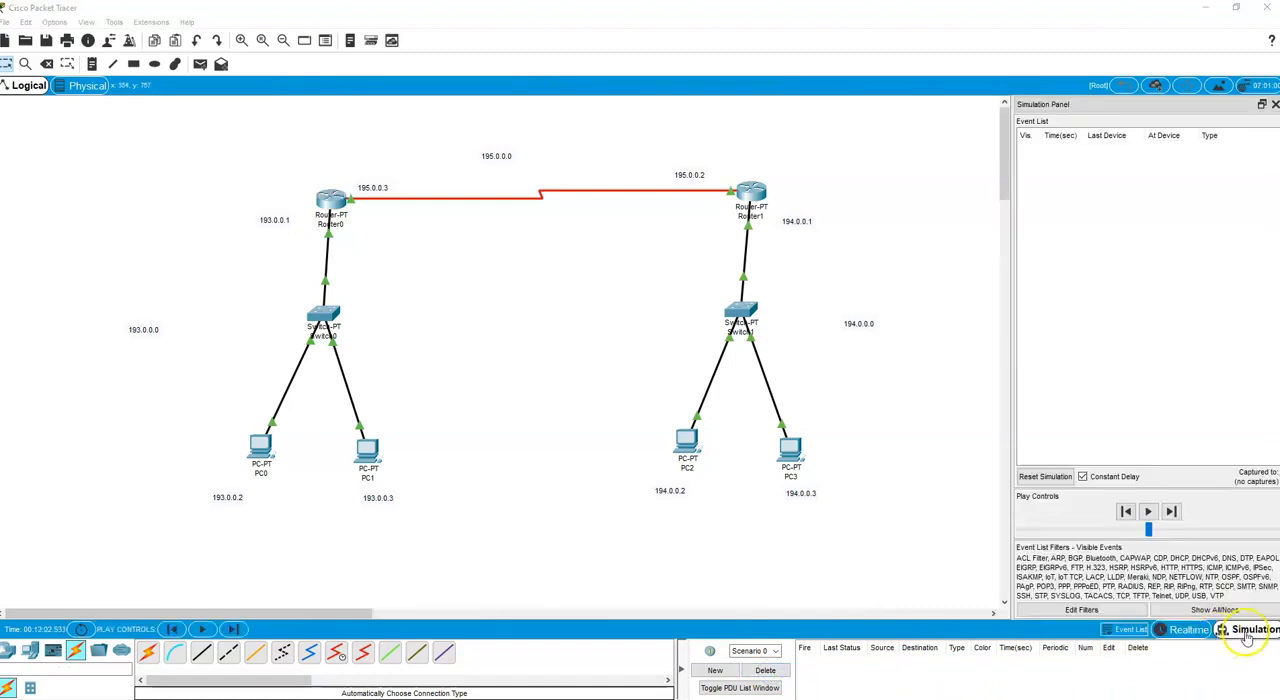
click(200, 63)
click(264, 449)
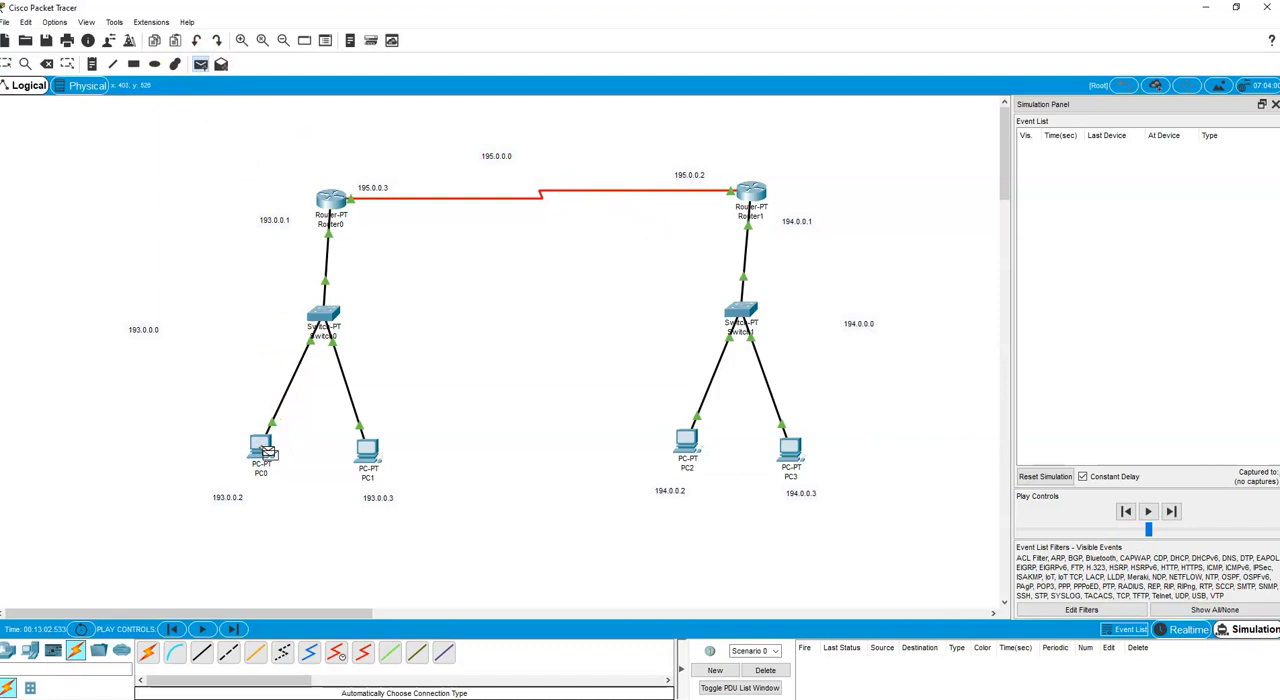
click(792, 455)
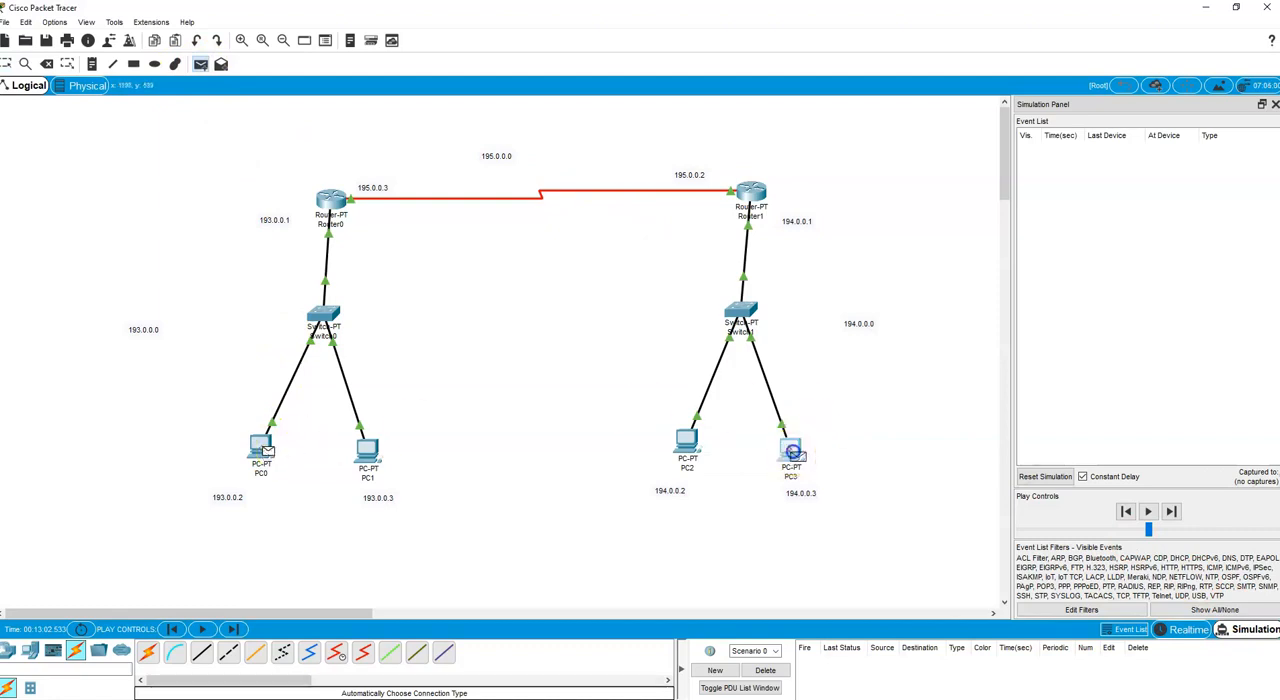
Play the simulation and follow the ICMP packet from PC0 to PC3 and its reply back through the routers.
click(1147, 511)
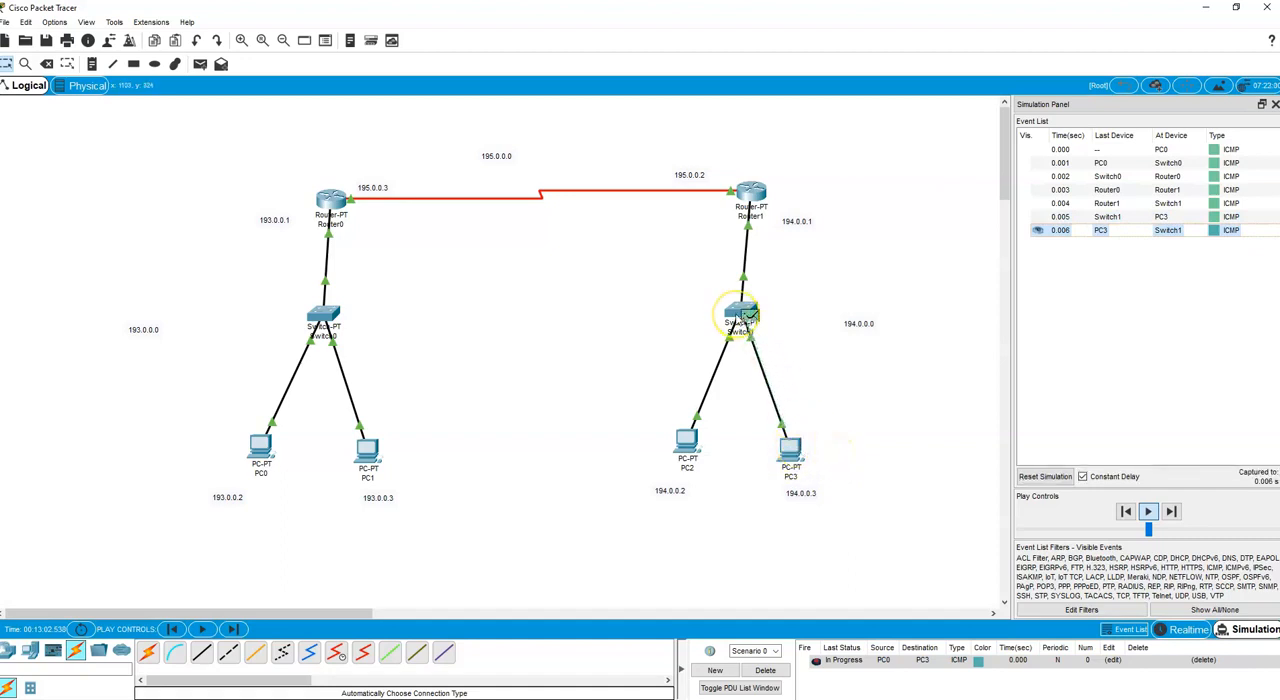
mouse_move(742, 320)
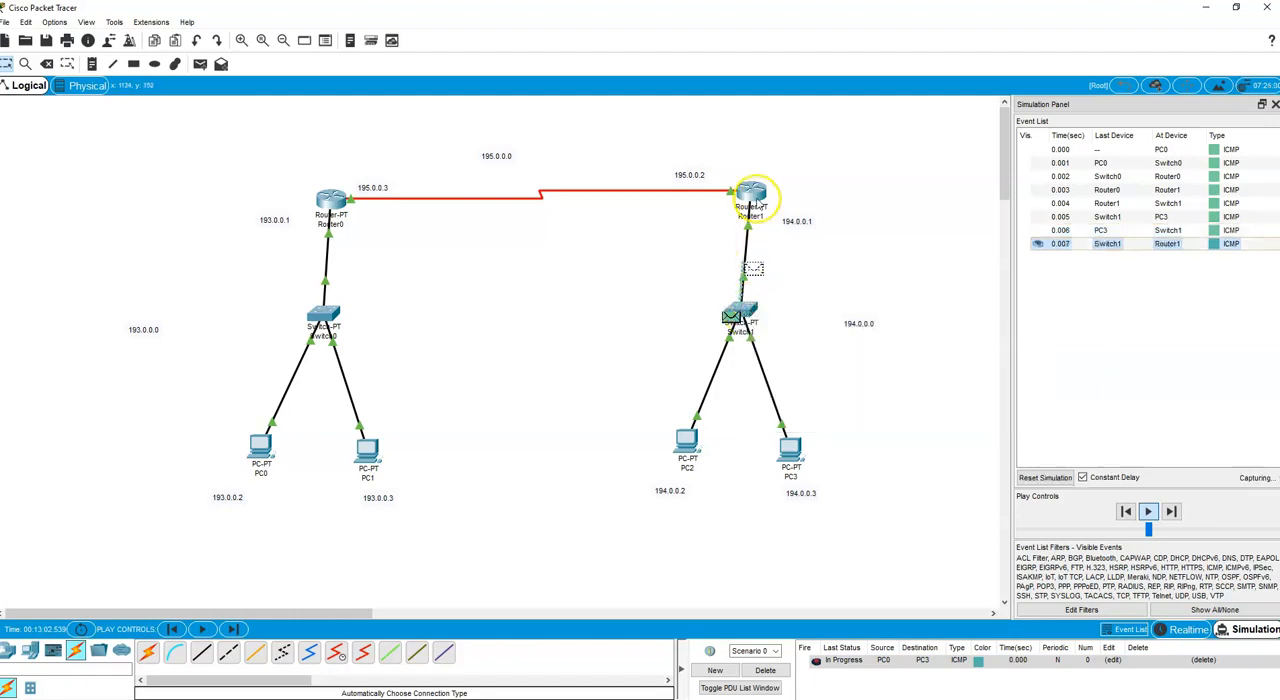
mouse_move(753, 195)
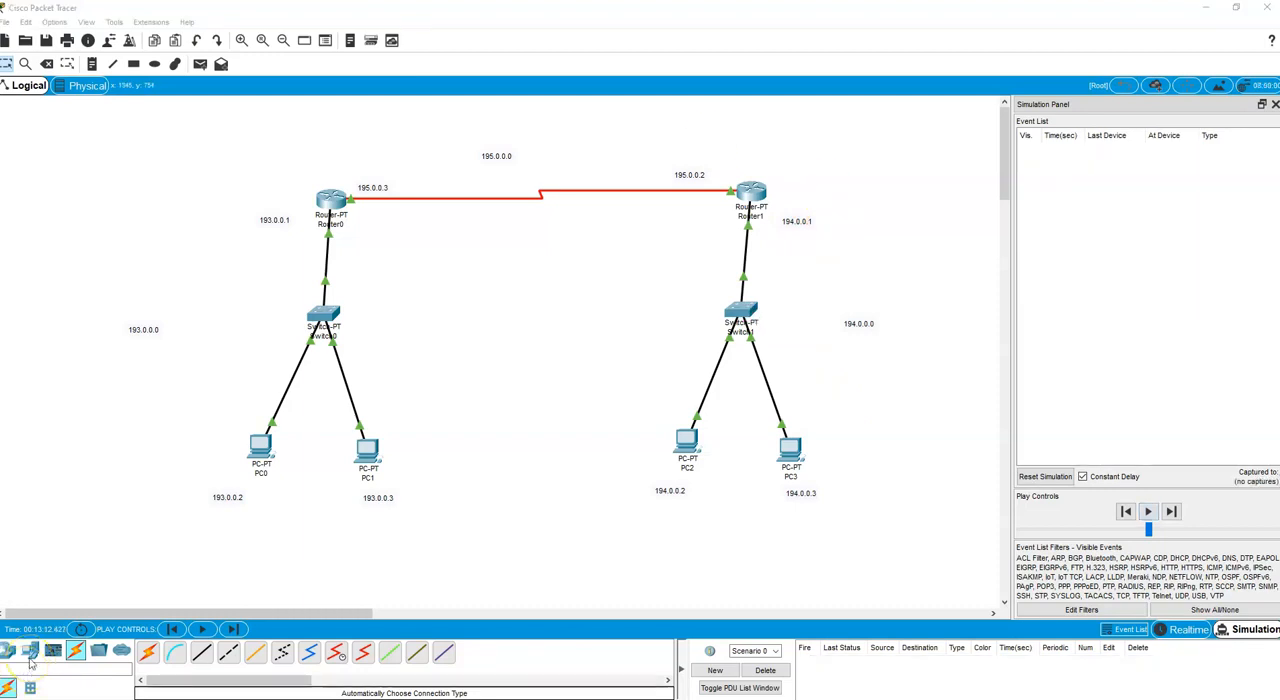
click(195, 556)
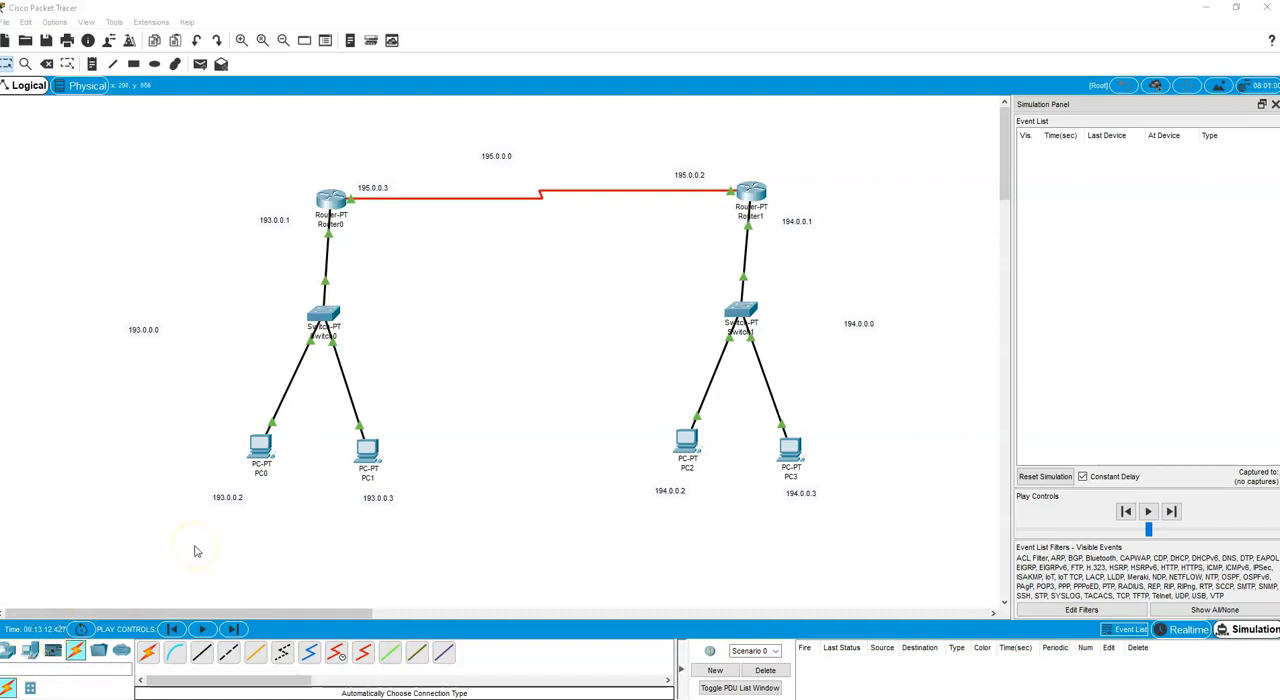